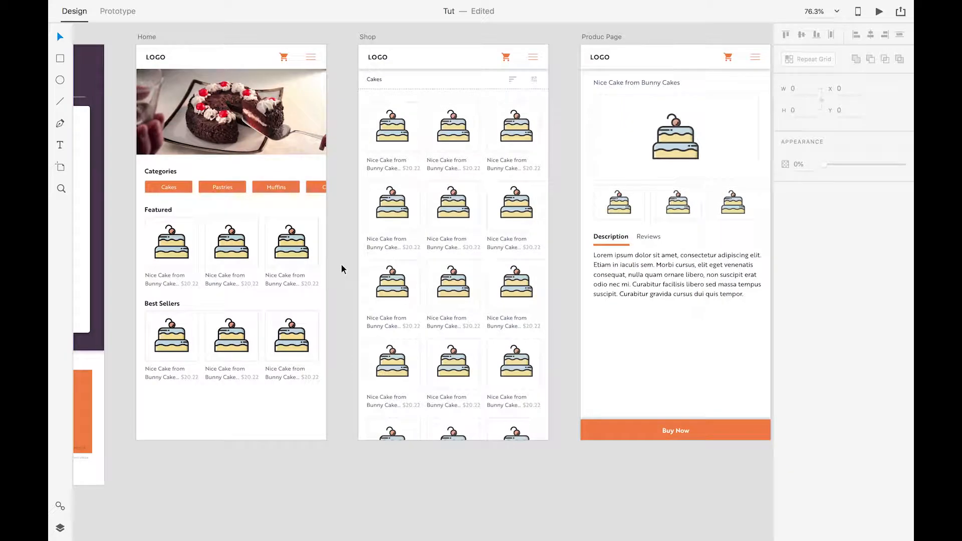
# - Look over the Home, Shop, Produc Page and Cart artboards, including their header icons and the Shop filter bar
pyautogui.scroll(3, 341, 265)
pyautogui.hscroll(3, 341, 264)
pyautogui.hscroll(-1, 341, 264)
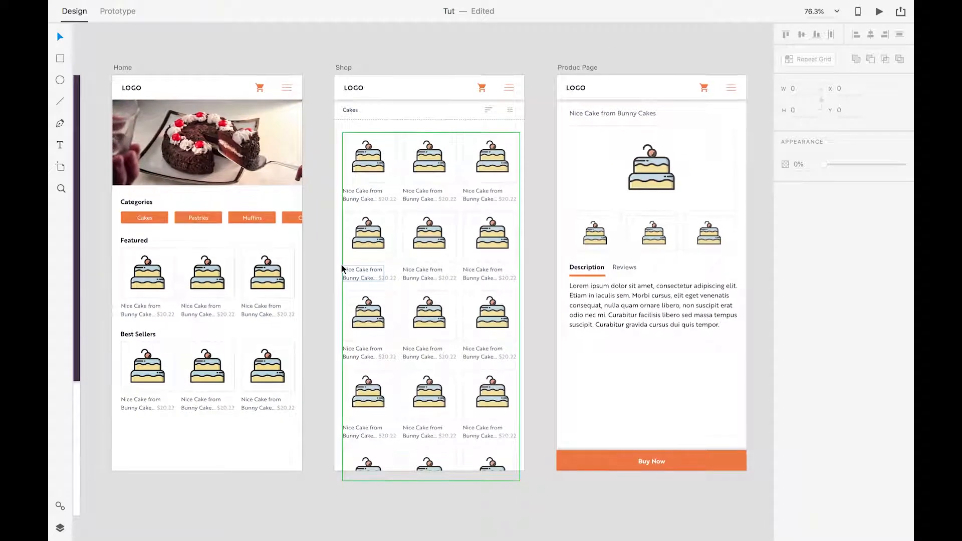
pyautogui.scroll(-3, 341, 264)
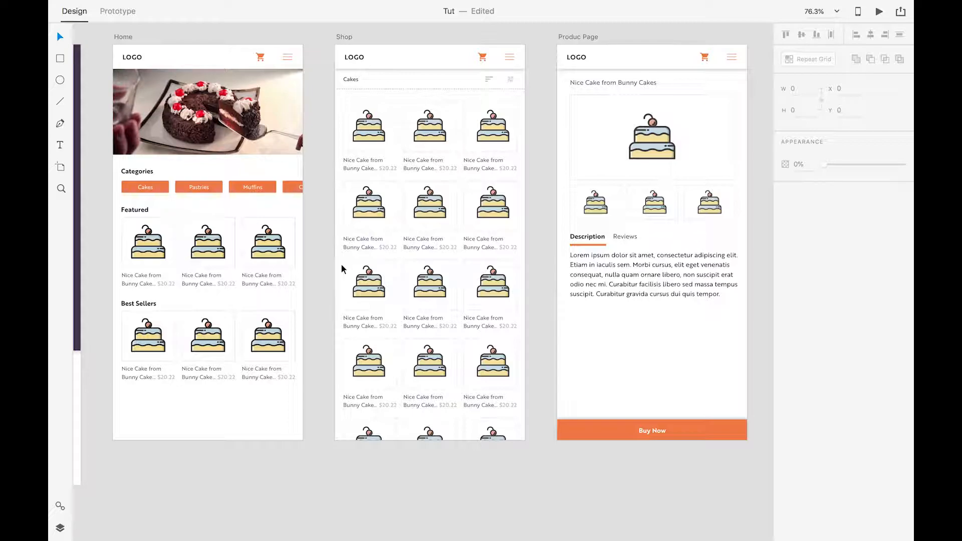
pyautogui.scroll(1, 341, 269)
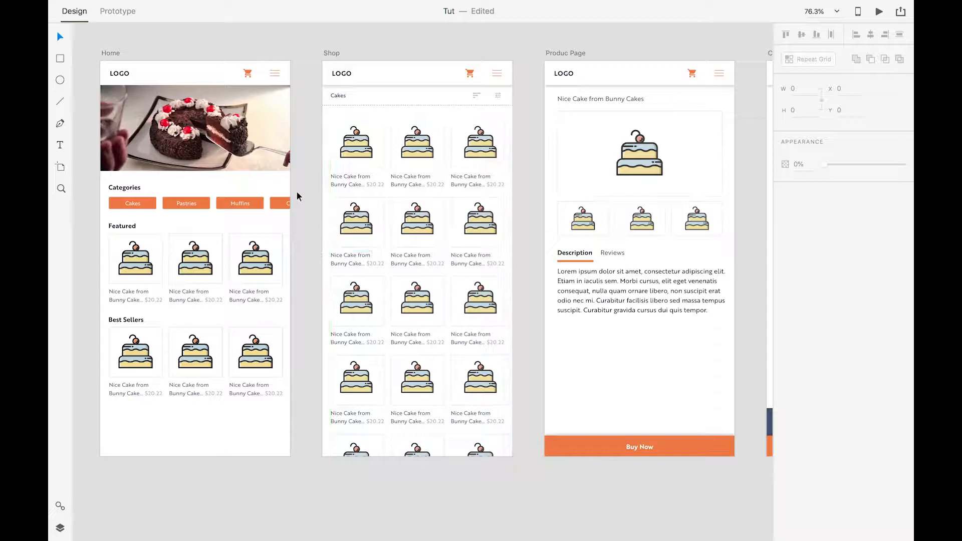
pyautogui.scroll(2, 328, 234)
pyautogui.hscroll(-3, 328, 234)
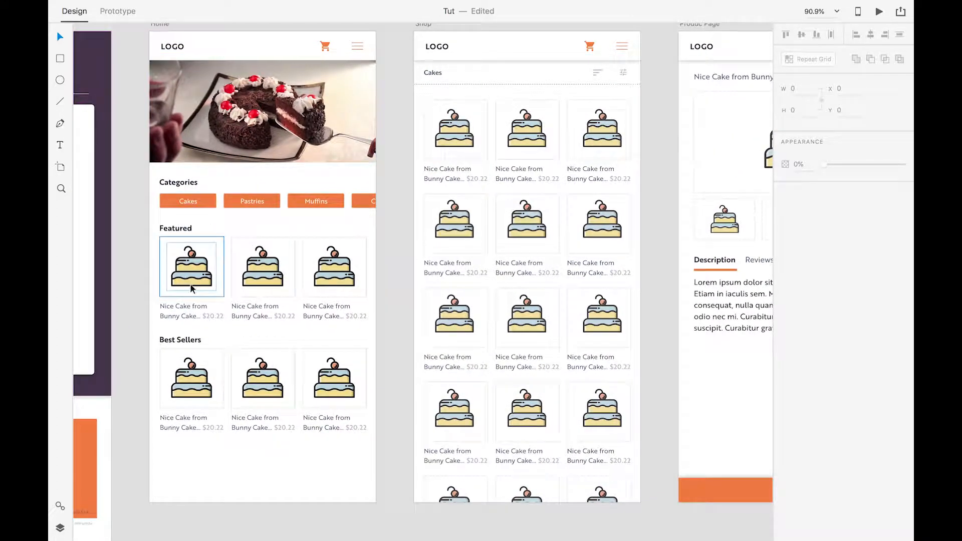
pyautogui.hscroll(10, 191, 286)
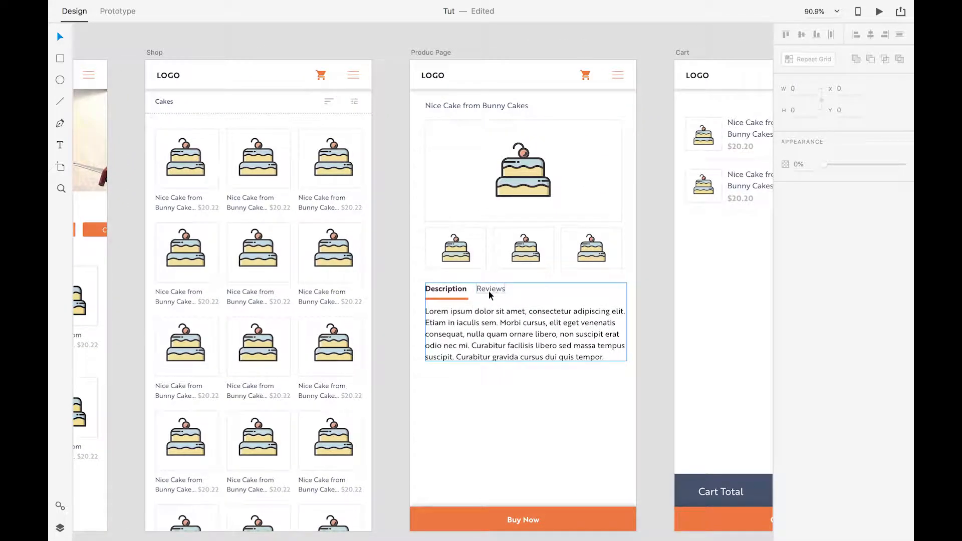
pyautogui.hscroll(5, 488, 291)
pyautogui.scroll(-5, 529, 288)
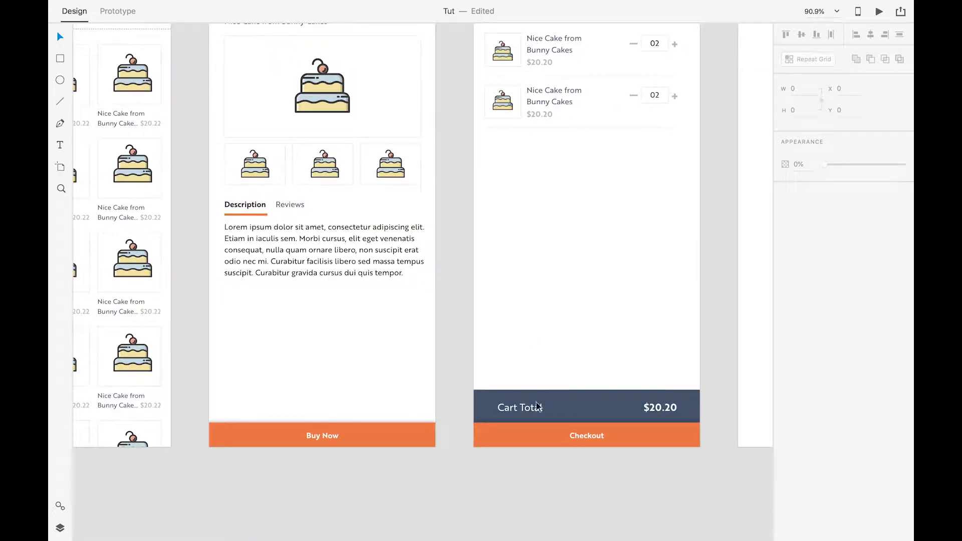
pyautogui.hscroll(4, 606, 438)
pyautogui.scroll(3, 605, 438)
pyautogui.hscroll(-15, 605, 437)
pyautogui.scroll(2, 606, 436)
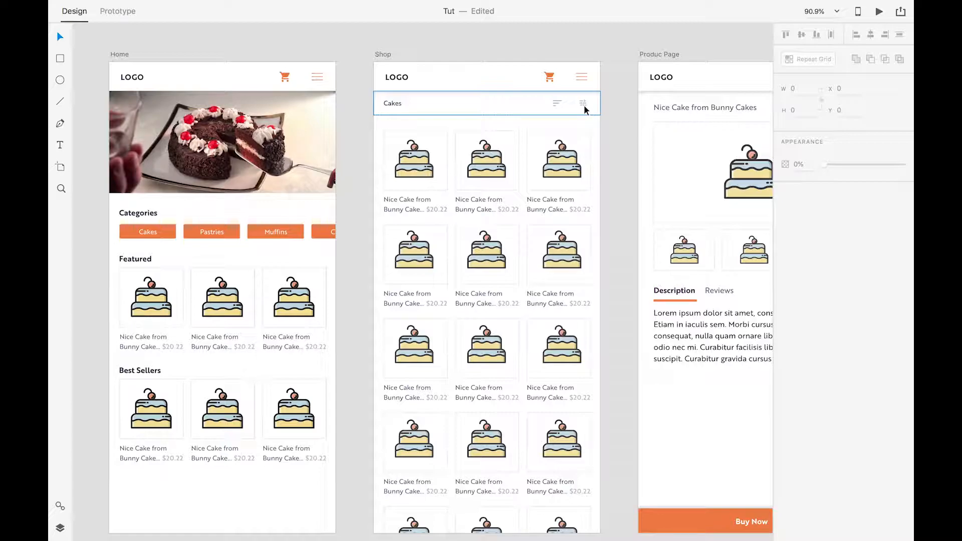
pyautogui.click(606, 151)
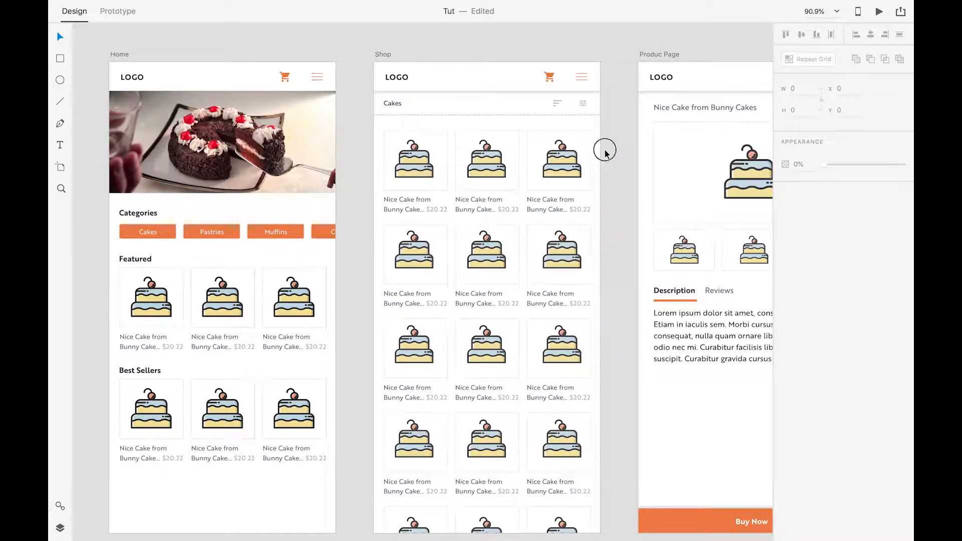
pyautogui.scroll(3, 605, 153)
pyautogui.hscroll(-3, 605, 153)
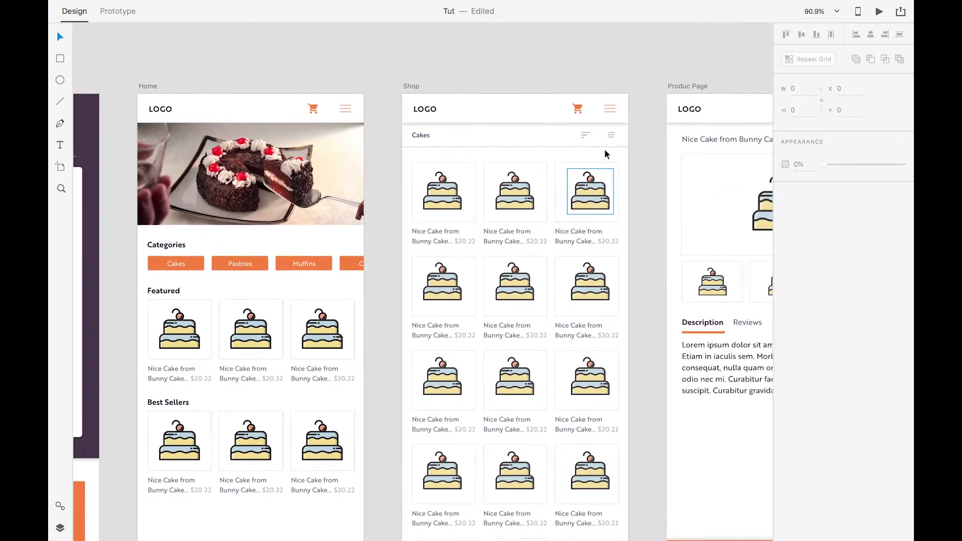
pyautogui.hscroll(1, 604, 150)
pyautogui.scroll(1, 604, 149)
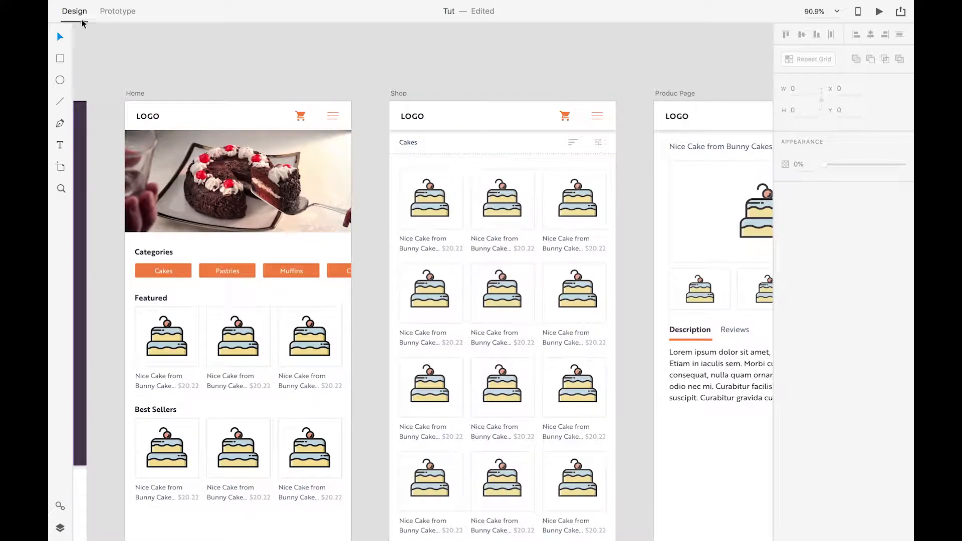
# - Switch to Prototype mode, preview the prototype starting from the Home artboard, and close the preview
pyautogui.moveTo(84, 4)
pyautogui.click(114, 12)
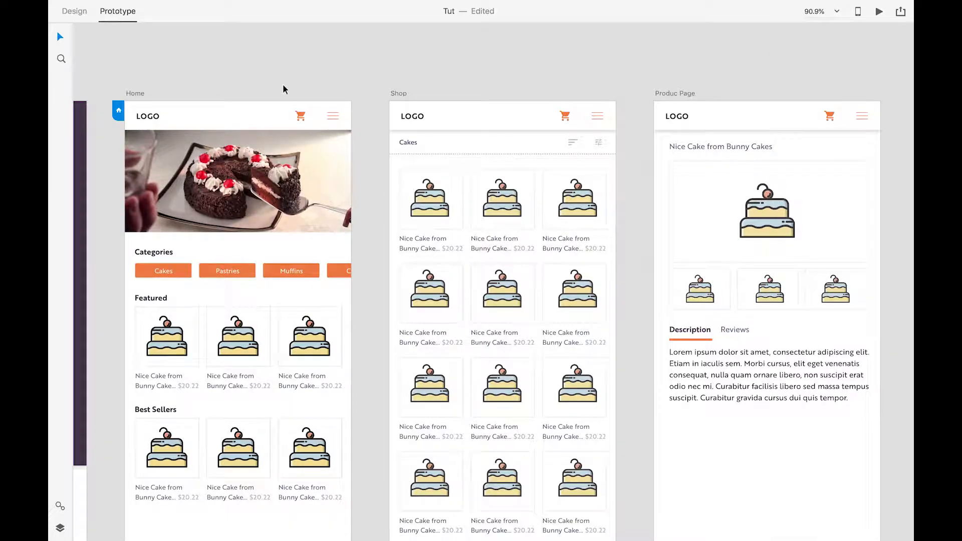
pyautogui.hscroll(-2, 280, 92)
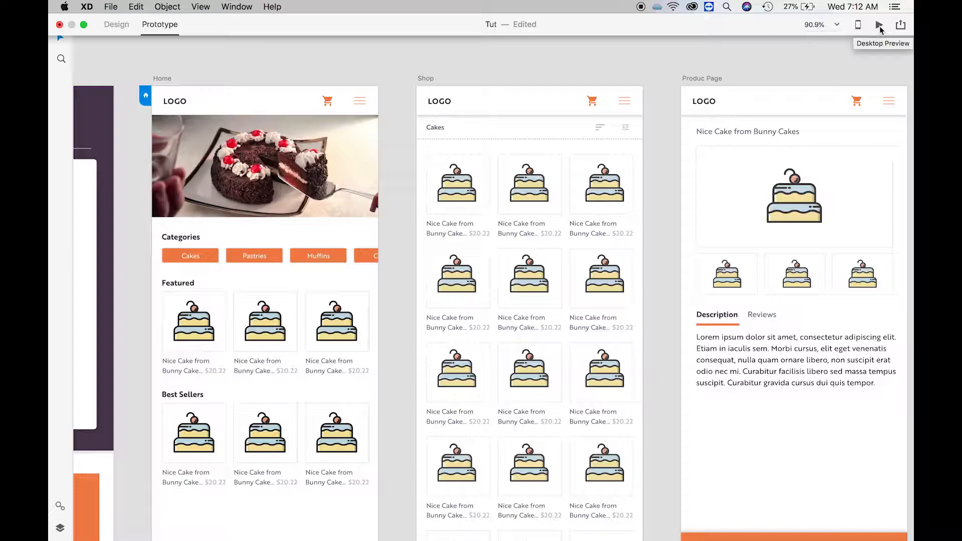
pyautogui.click(879, 25)
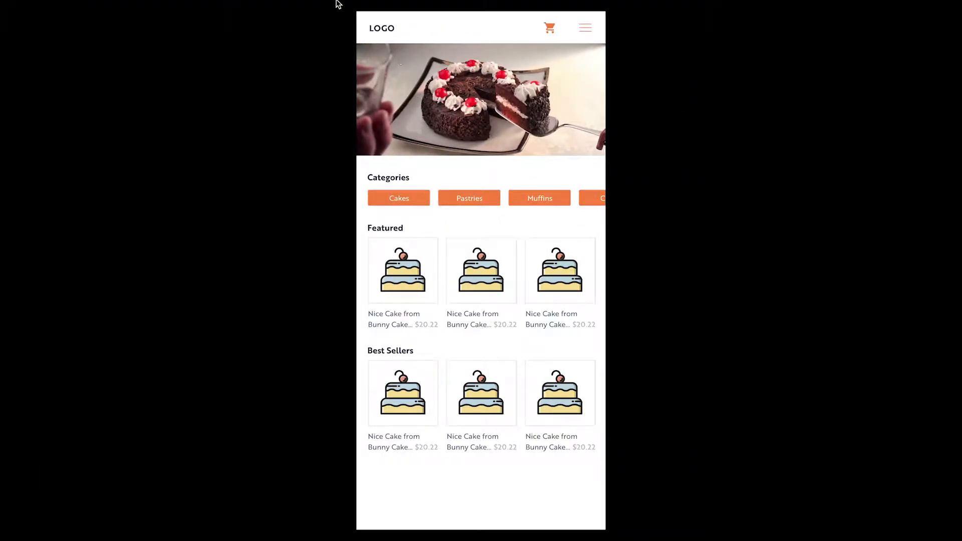
pyautogui.click(58, 26)
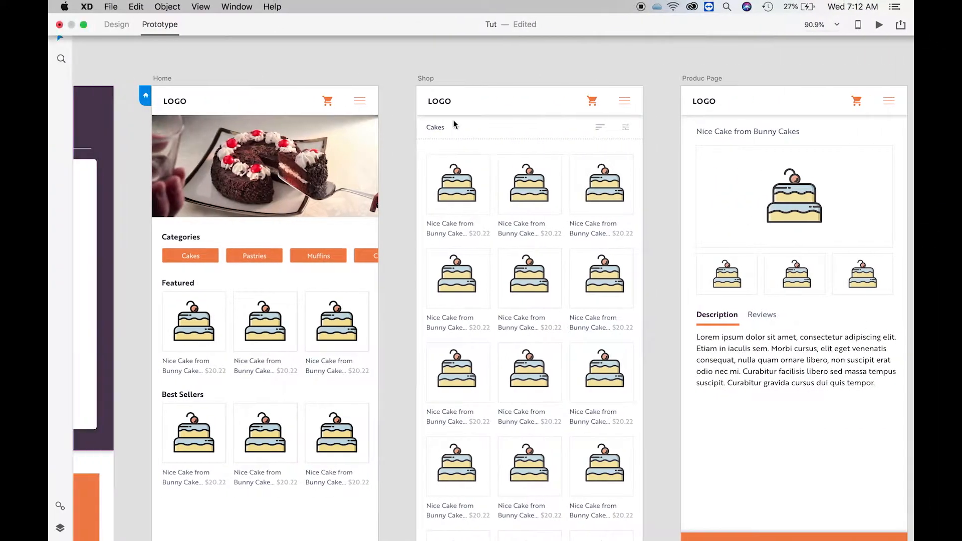
# - Make the Shop artboard the prototype's home screen and check it in the desktop preview
pyautogui.click(426, 79)
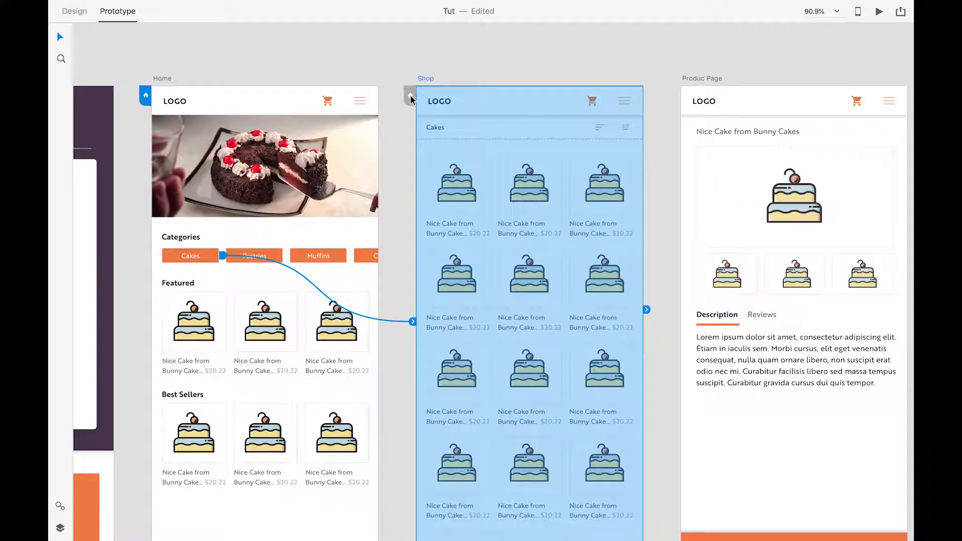
pyautogui.click(410, 96)
pyautogui.click(688, 59)
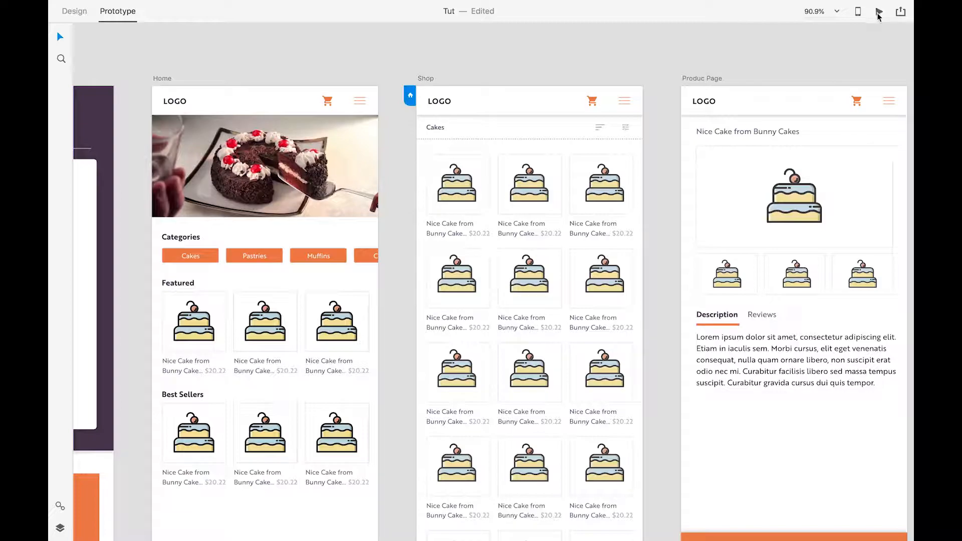
pyautogui.click(878, 13)
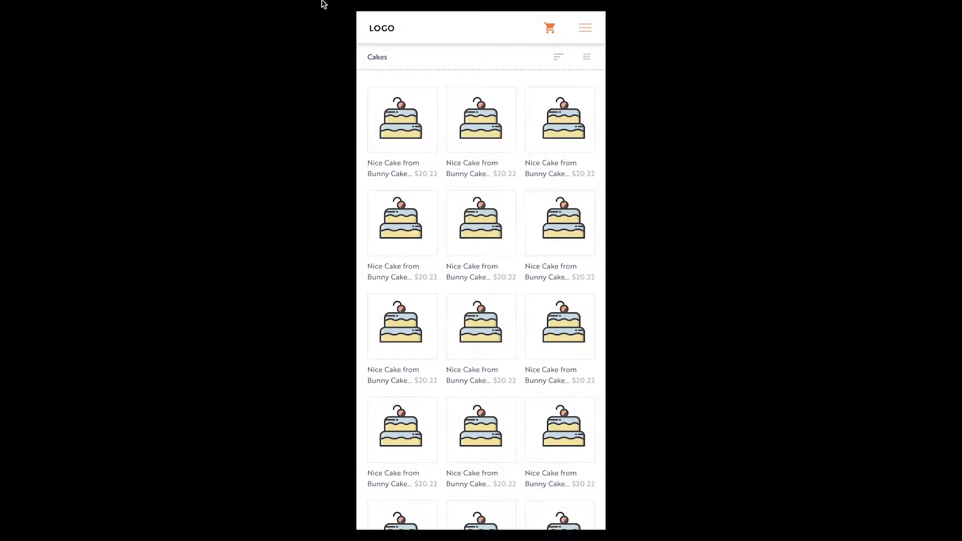
pyautogui.click(59, 25)
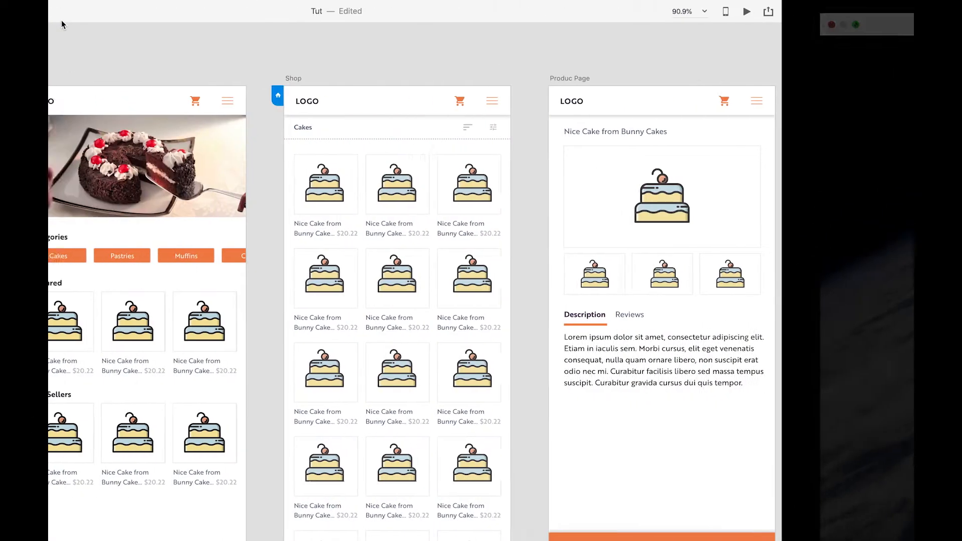
pyautogui.scroll(-2, 254, 144)
pyautogui.hscroll(-2, 254, 144)
pyautogui.scroll(1, 255, 144)
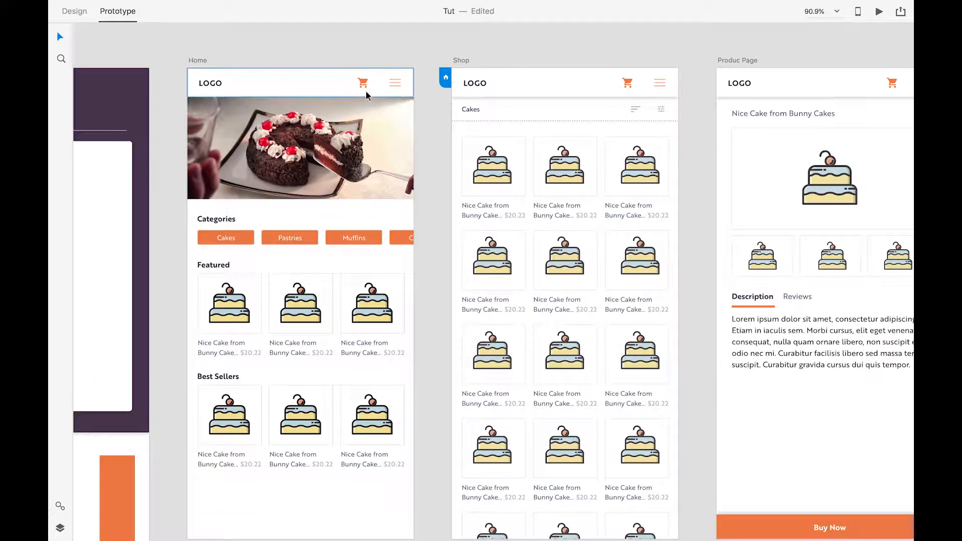
pyautogui.click(396, 85)
pyautogui.click(425, 109)
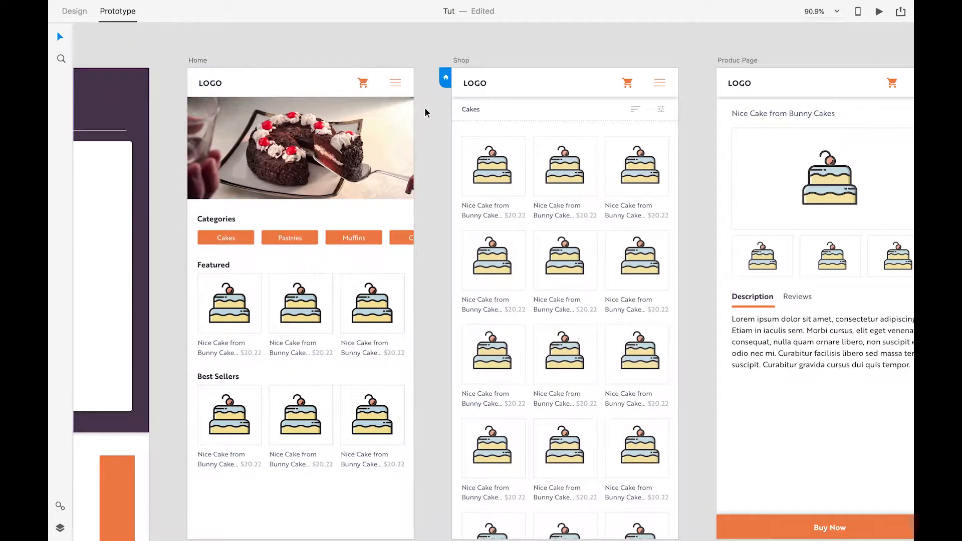
# - Duplicate the Home artboard directly below the original and delete all the content inside the copy
pyautogui.scroll(-3, 425, 108)
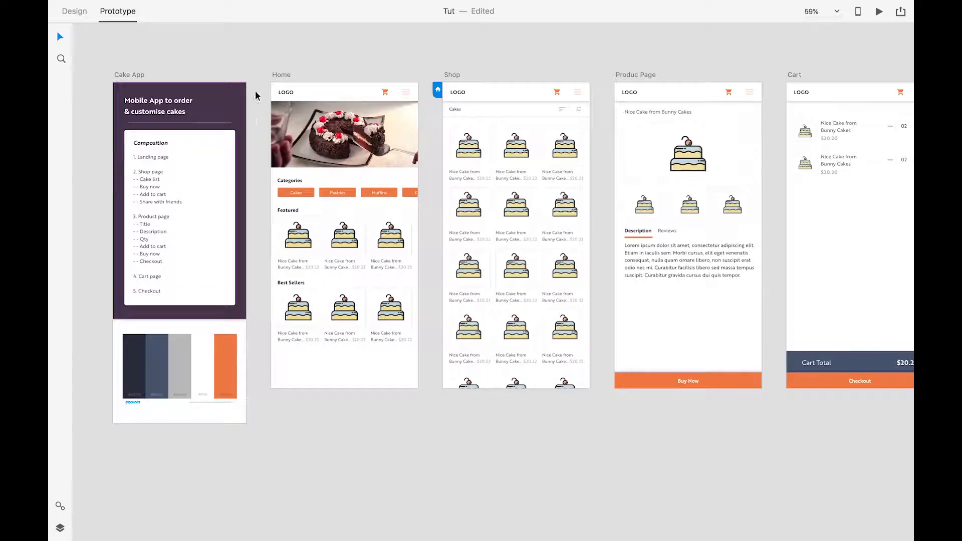
pyautogui.click(282, 75)
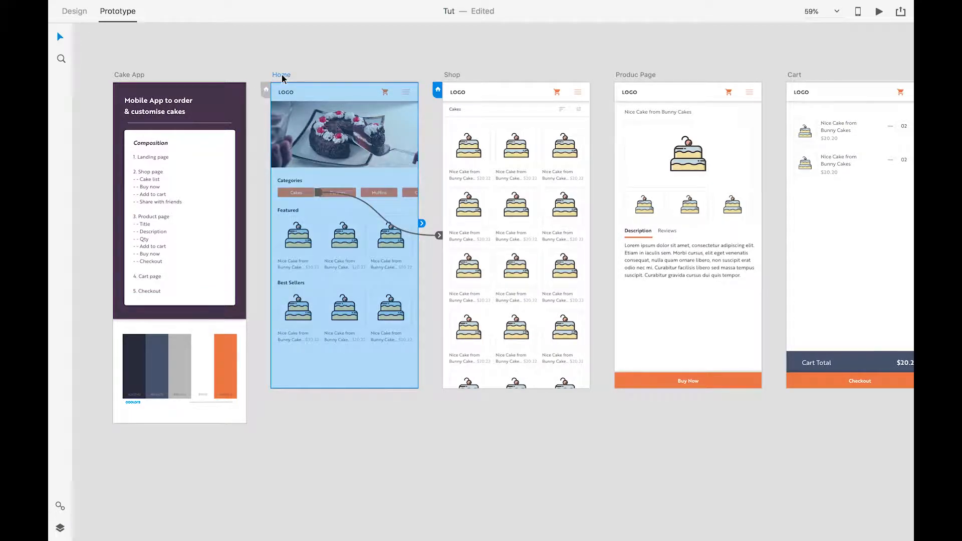
pyautogui.moveTo(282, 75); pyautogui.dragTo(264, 424)
pyautogui.moveTo(476, 468); pyautogui.dragTo(526, 241)
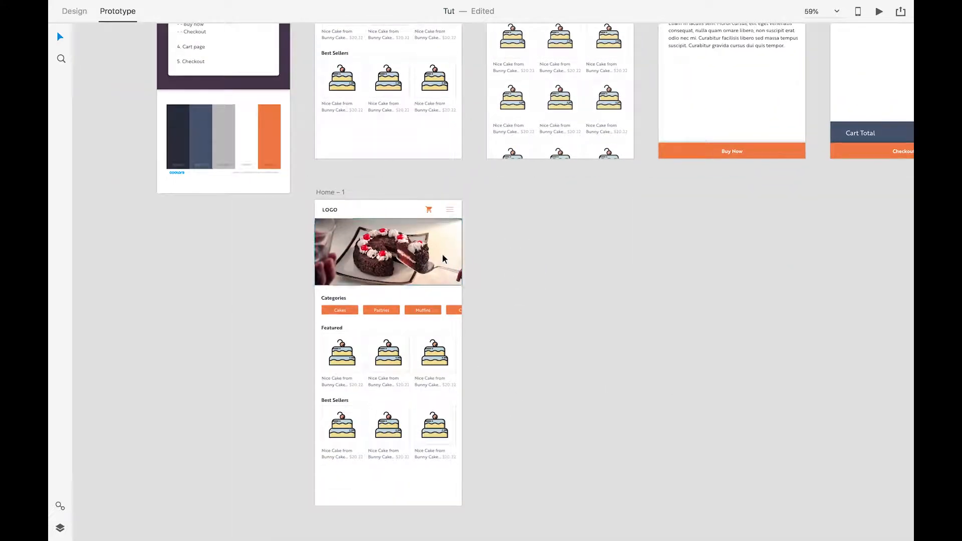
pyautogui.moveTo(303, 202); pyautogui.dragTo(498, 535)
pyautogui.press('Delete')
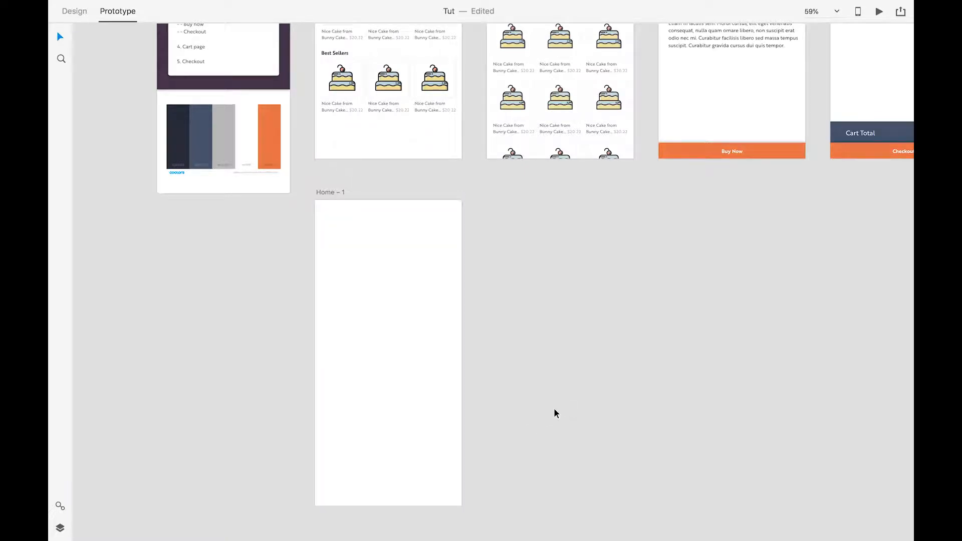
# - Return to Design mode and rename the emptied artboard copy to Menu
pyautogui.click(392, 202)
pyautogui.click(504, 217)
pyautogui.click(396, 204)
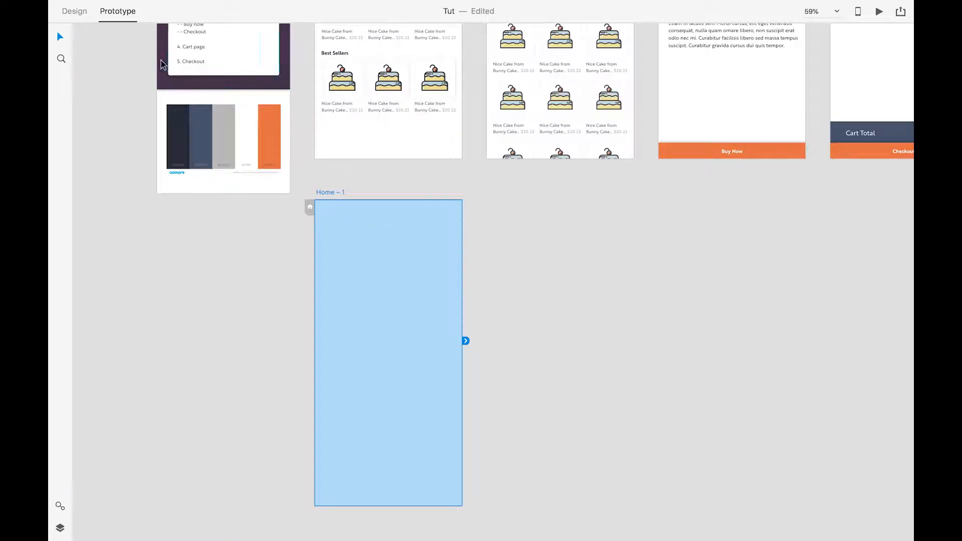
pyautogui.click(84, 15)
pyautogui.click(385, 184)
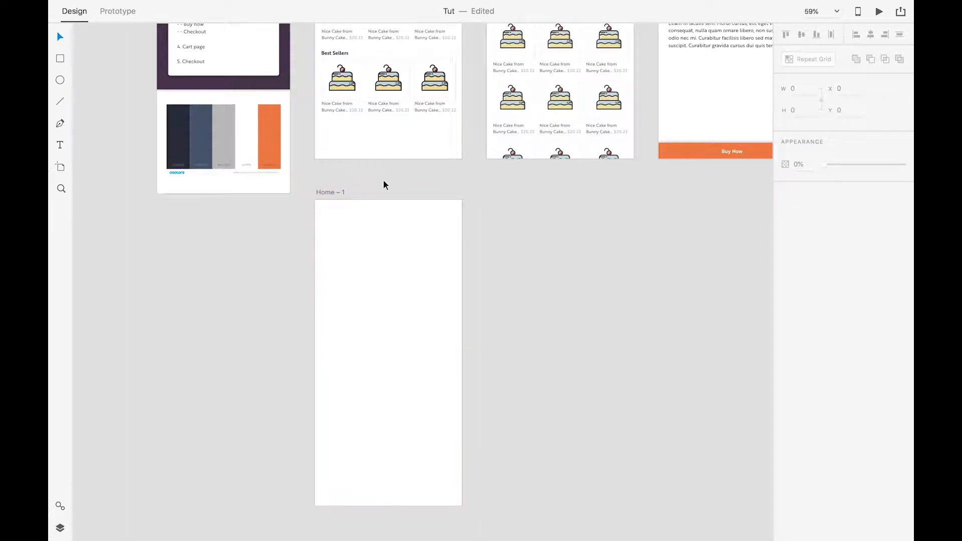
pyautogui.doubleClick(338, 194)
pyautogui.write('Menu')
pyautogui.press('Return')
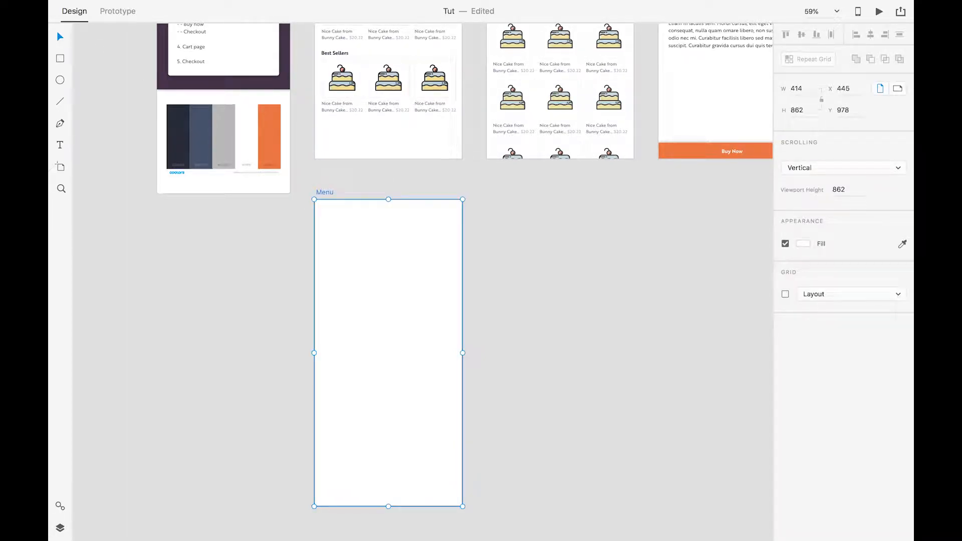
pyautogui.click(511, 217)
# - Draw a 207 × 862 rectangle covering the right half of the Menu artboard and remove its border
pyautogui.press('r')
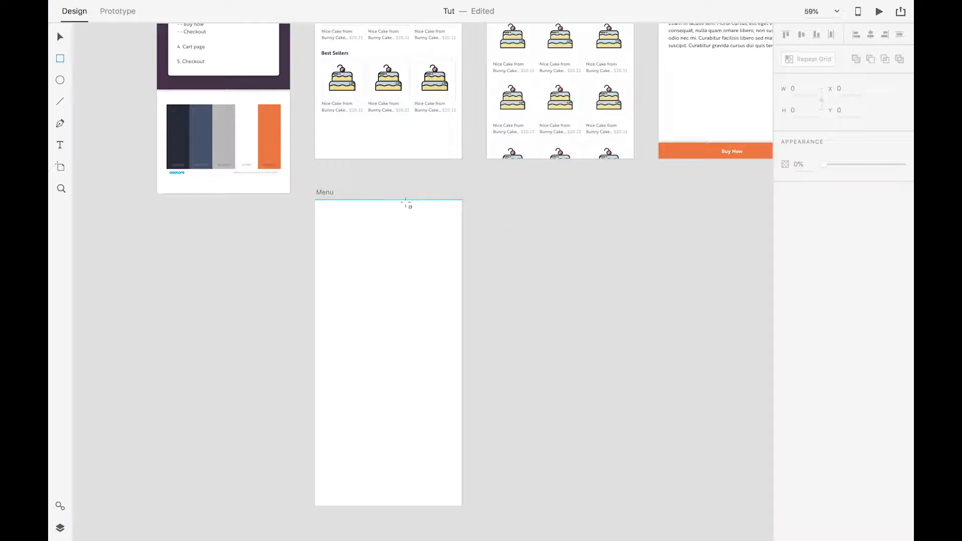
pyautogui.moveTo(387, 200); pyautogui.dragTo(462, 506)
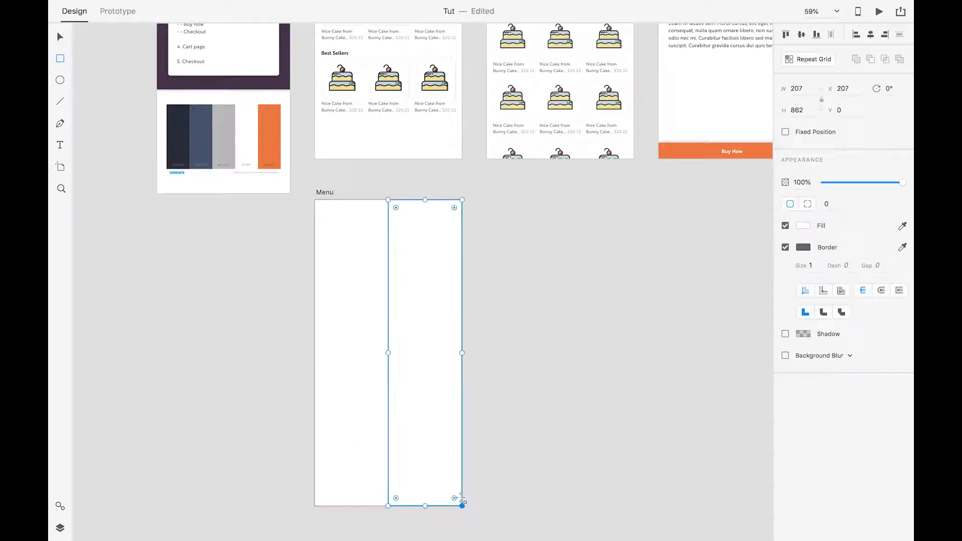
pyautogui.click(802, 232)
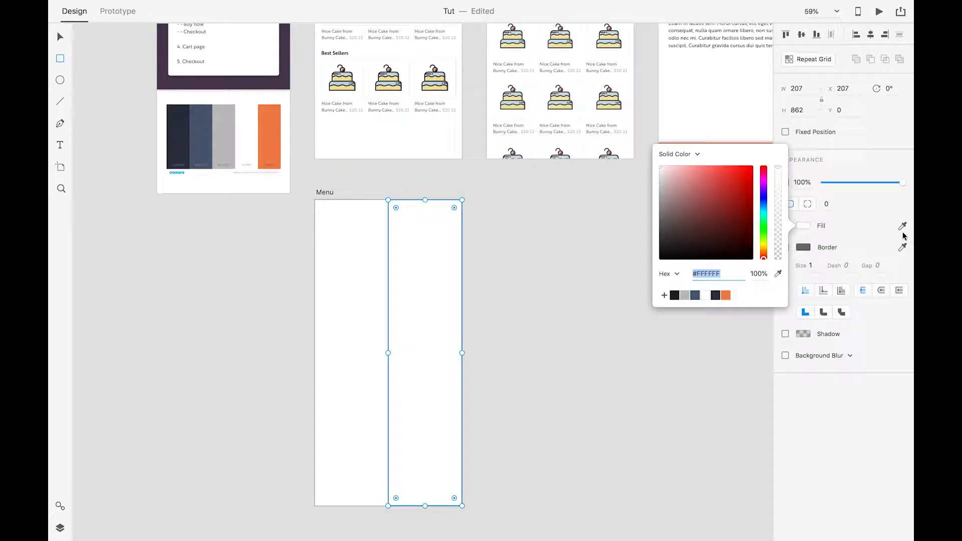
pyautogui.click(817, 243)
pyautogui.click(784, 247)
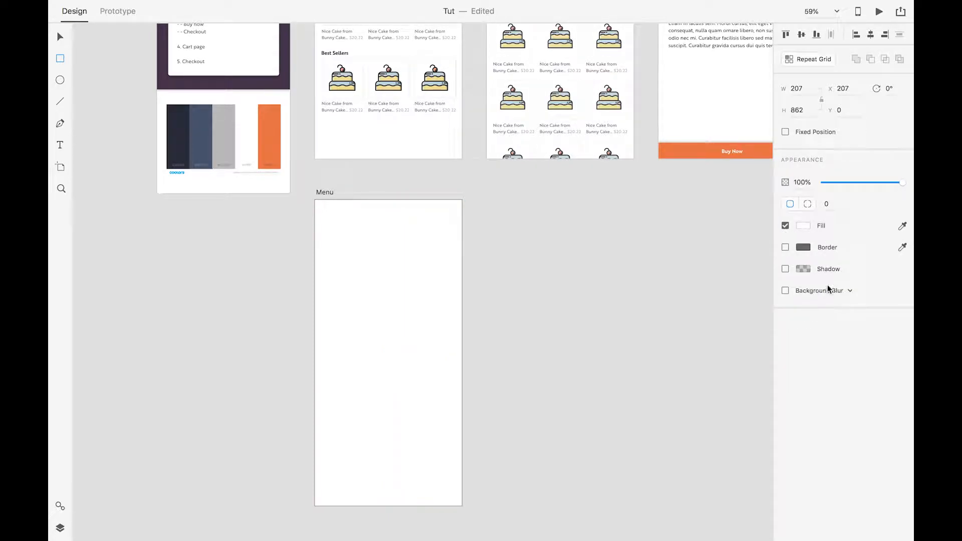
# - Add a shadow to the menu rectangle with an X offset of -3 and a Y offset of 0
pyautogui.click(785, 269)
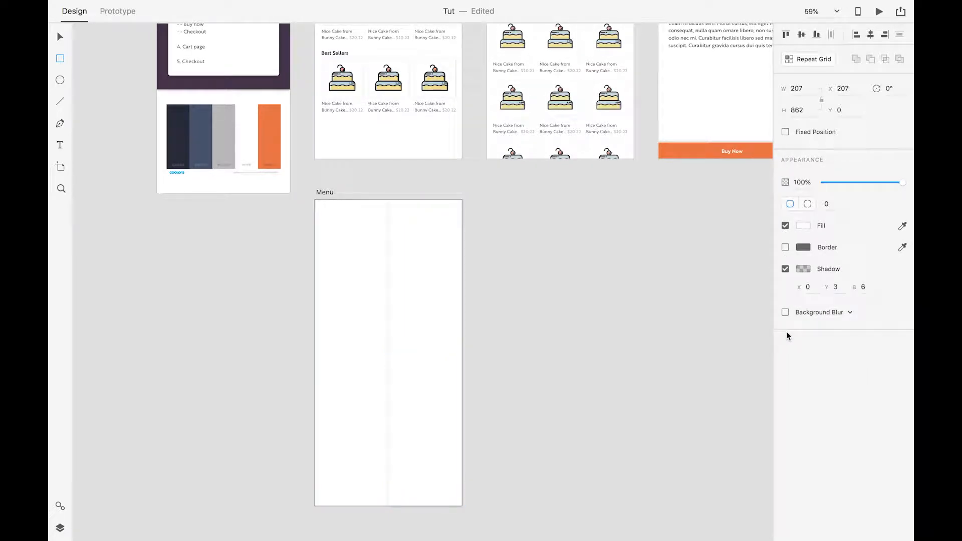
pyautogui.click(808, 288)
pyautogui.write('-')
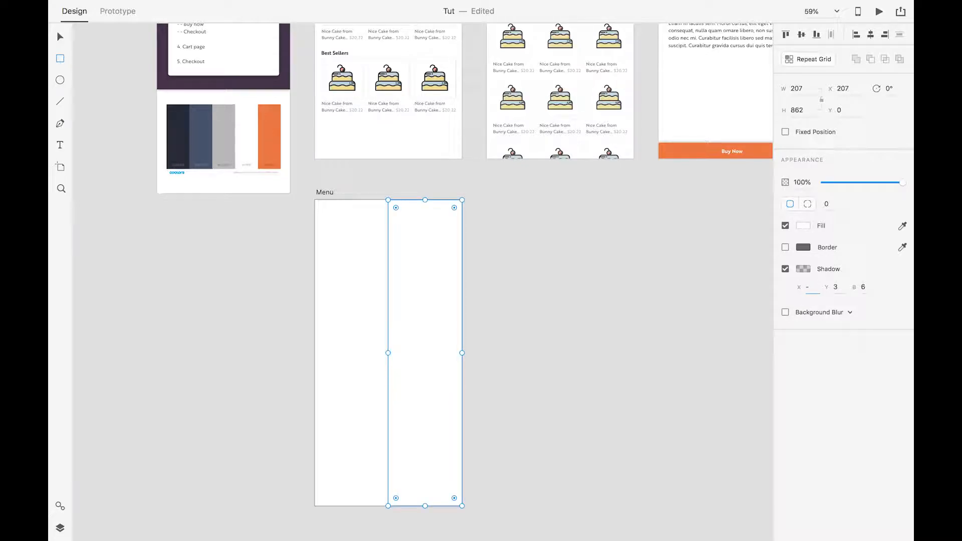
pyautogui.write('3')
pyautogui.press('Tab')
pyautogui.write('9')
pyautogui.press('Tab')
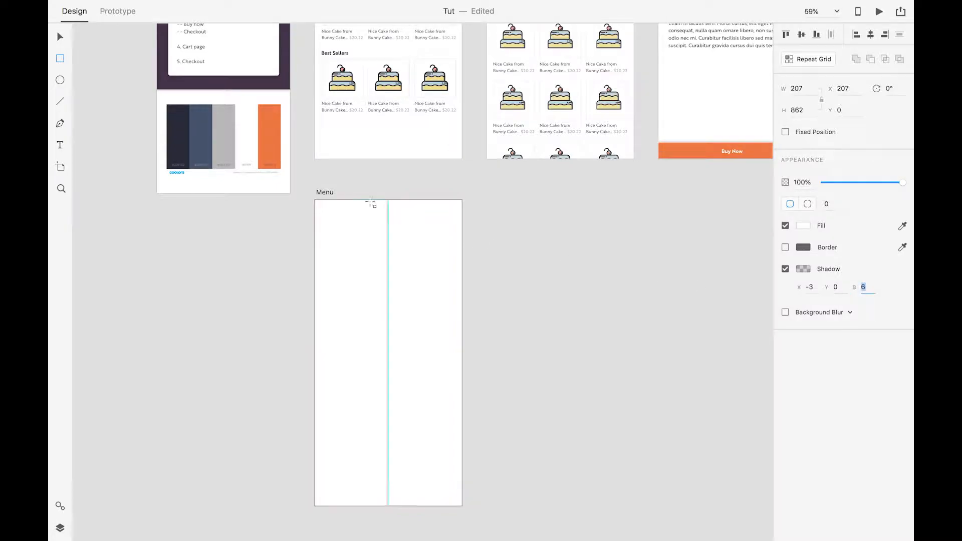
pyautogui.click(60, 38)
pyautogui.click(498, 290)
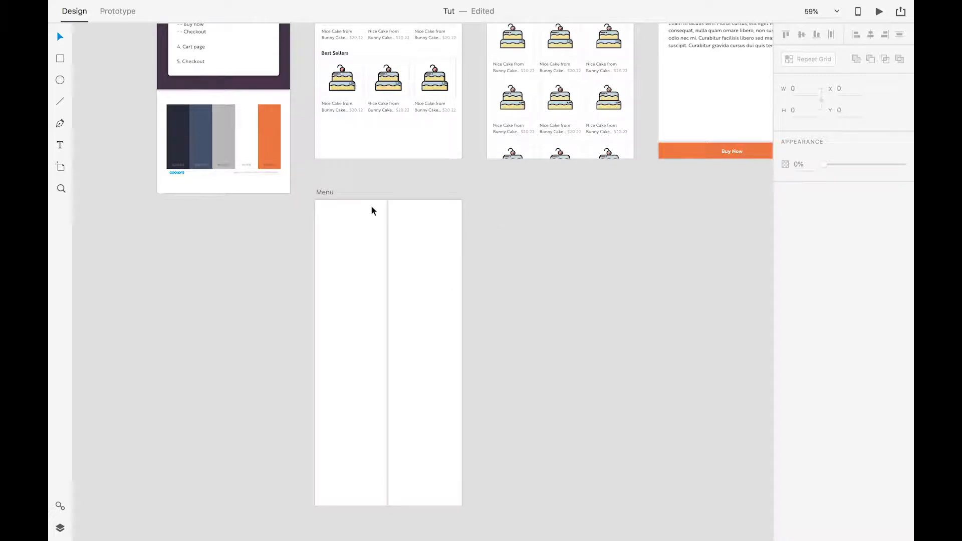
# - Draw a 414 × 862 rectangle covering the whole Menu artboard and fill it with the saved black swatch
pyautogui.press('r')
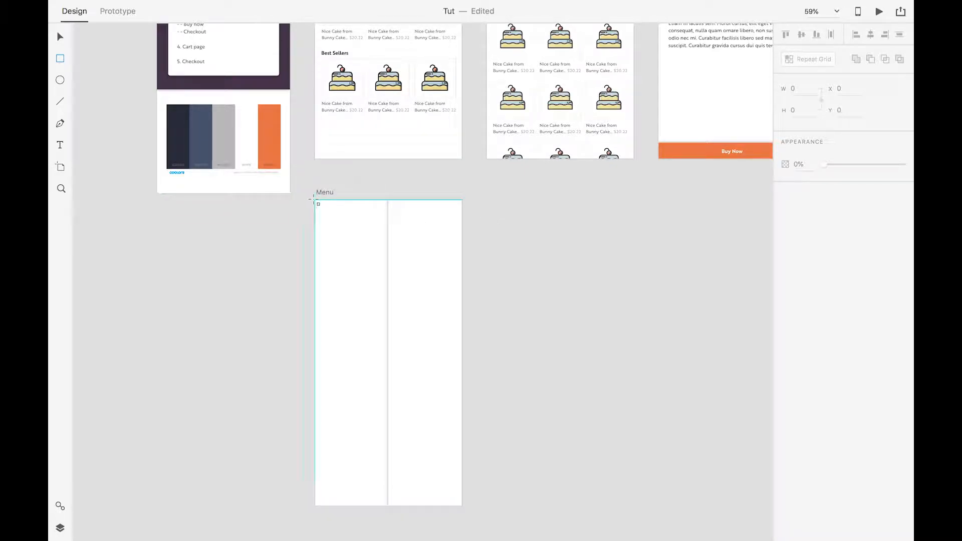
pyautogui.moveTo(315, 200); pyautogui.dragTo(459, 506)
pyautogui.click(803, 225)
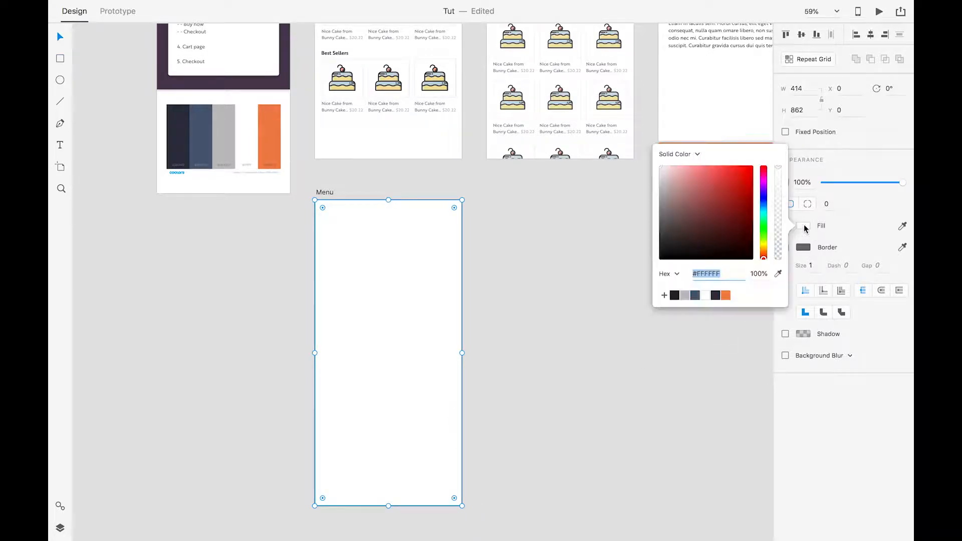
pyautogui.click(674, 295)
pyautogui.click(841, 229)
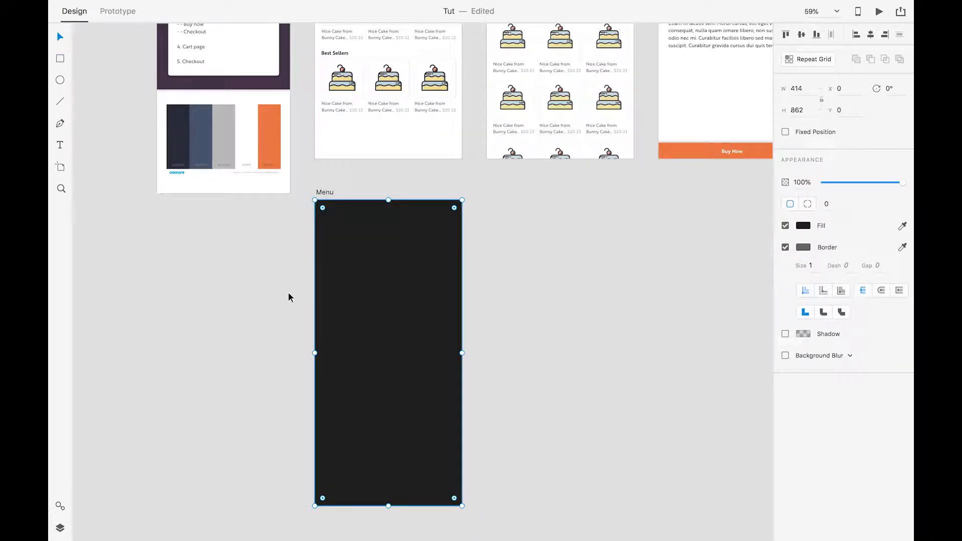
# - Set the black rectangle's opacity to 35% and send it behind the white menu panel
pyautogui.moveTo(902, 182); pyautogui.dragTo(851, 183)
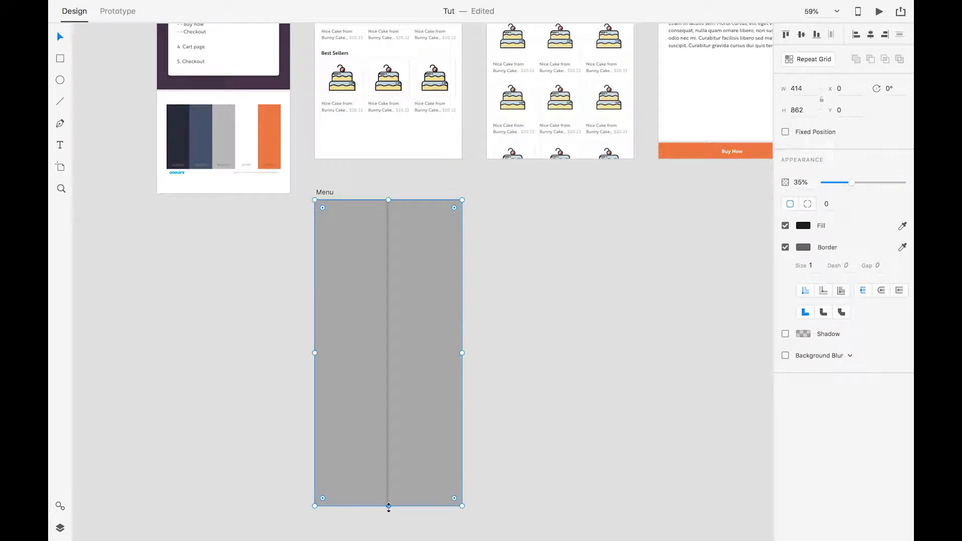
pyautogui.moveTo(389, 506); pyautogui.dragTo(389, 506)
pyautogui.press('super+shift+[')
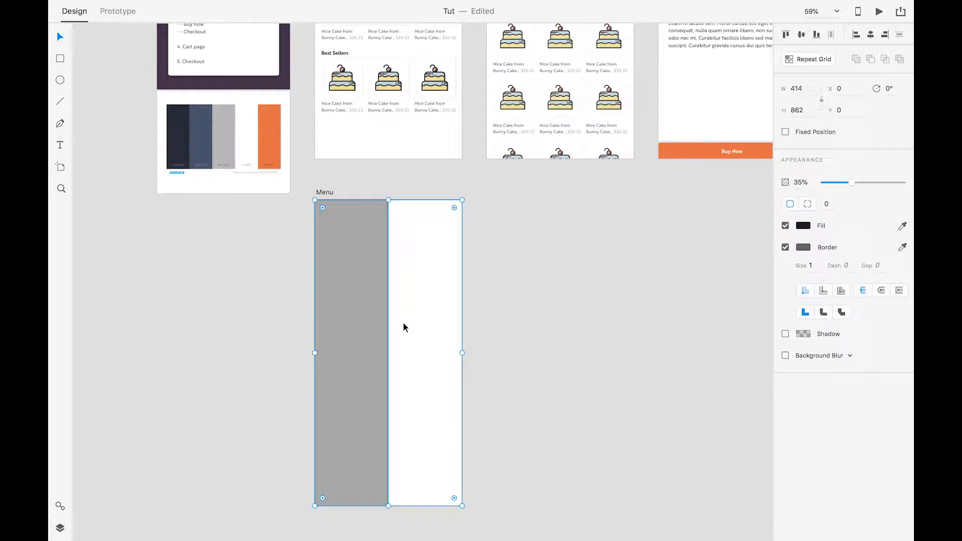
pyautogui.click(533, 315)
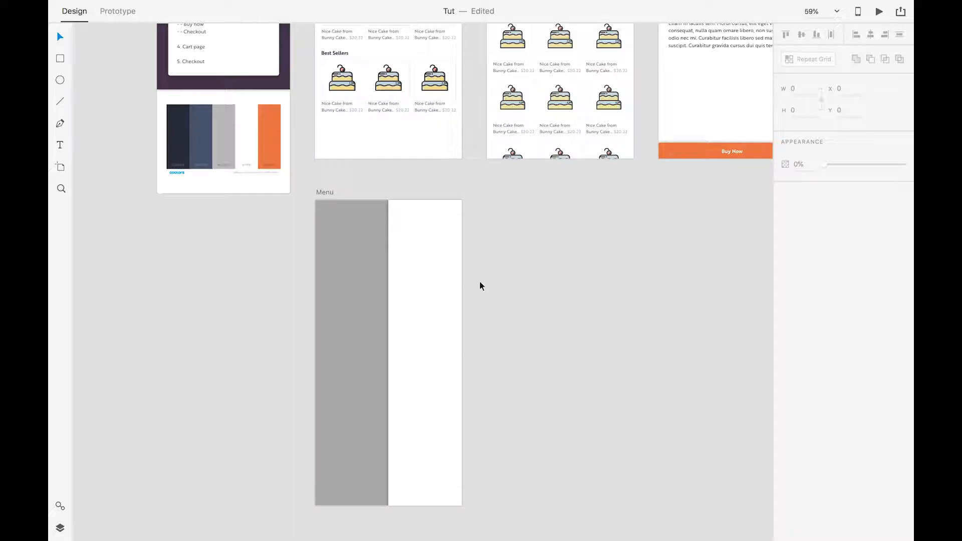
# - Draw a horizontal divider with the Pen tool across the white menu panel at about Y 59 and lower its opacity
pyautogui.scroll(5, 476, 256)
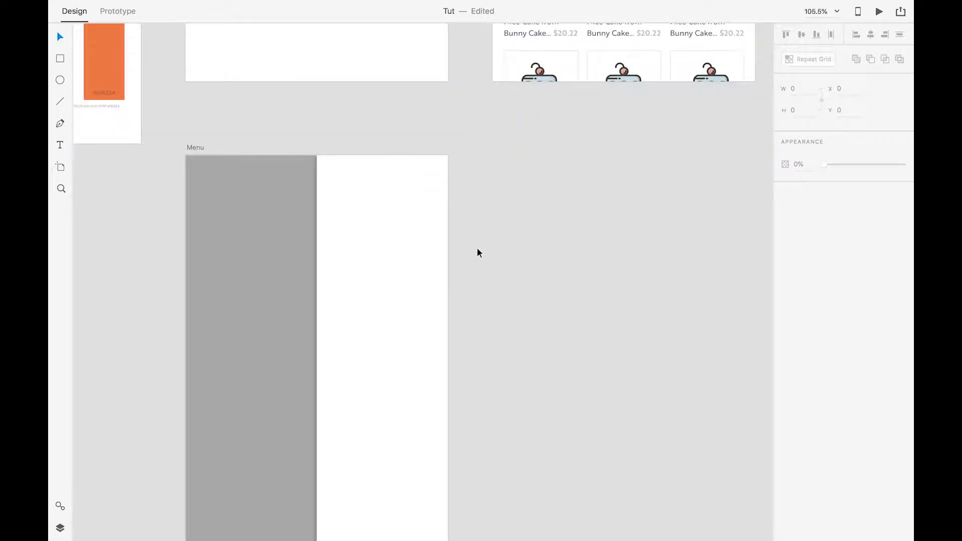
pyautogui.press('p')
pyautogui.click(317, 193)
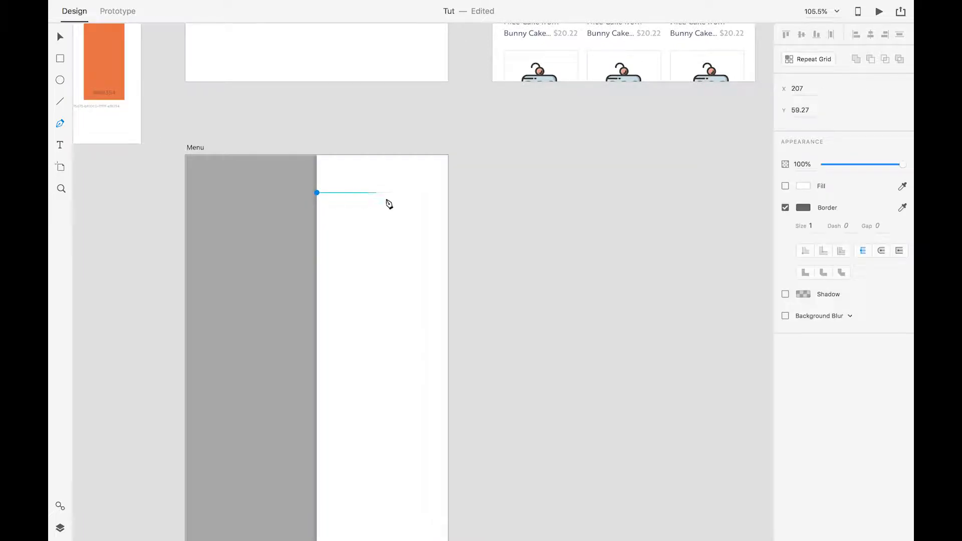
pyautogui.click(448, 192)
pyautogui.press('Escape')
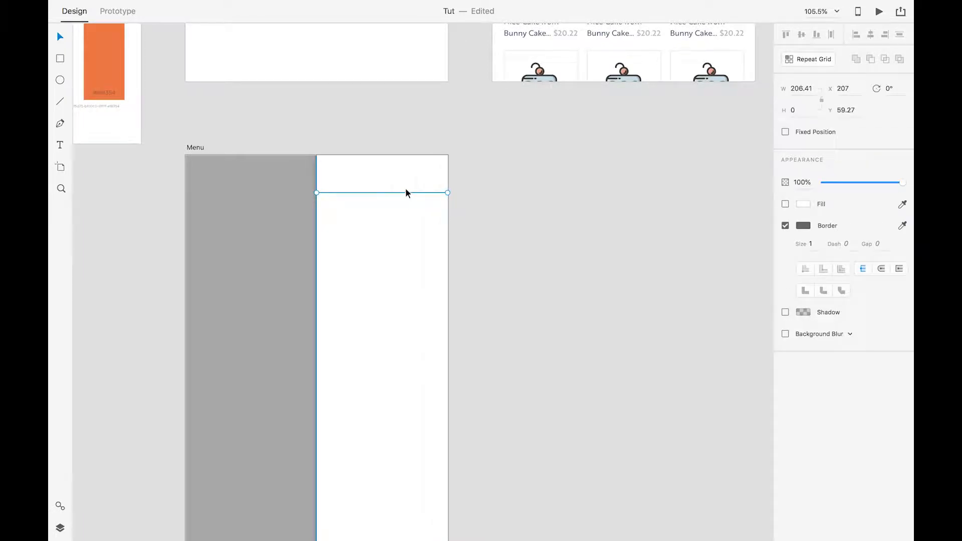
pyautogui.moveTo(902, 182); pyautogui.dragTo(840, 183)
pyautogui.click(661, 249)
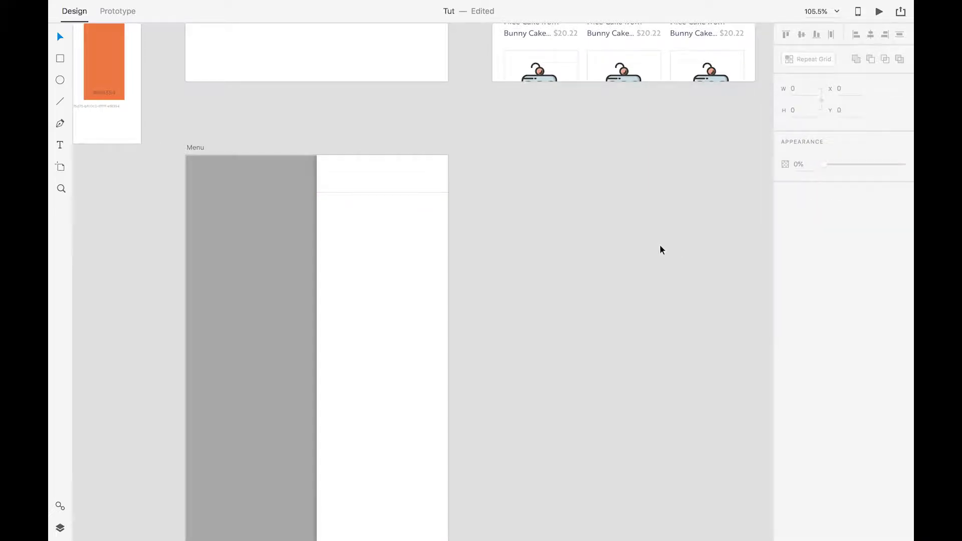
# - Add a text object reading Menu on the white menu panel below the divider line
pyautogui.click(433, 250)
pyautogui.write('me')
pyautogui.press('BackSpace')
pyautogui.press('BackSpace')
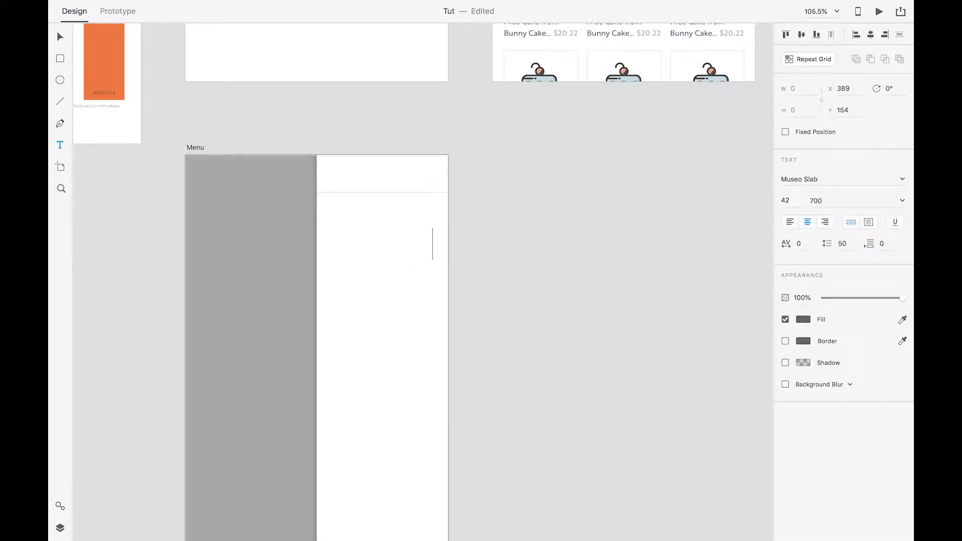
pyautogui.write('Menu')
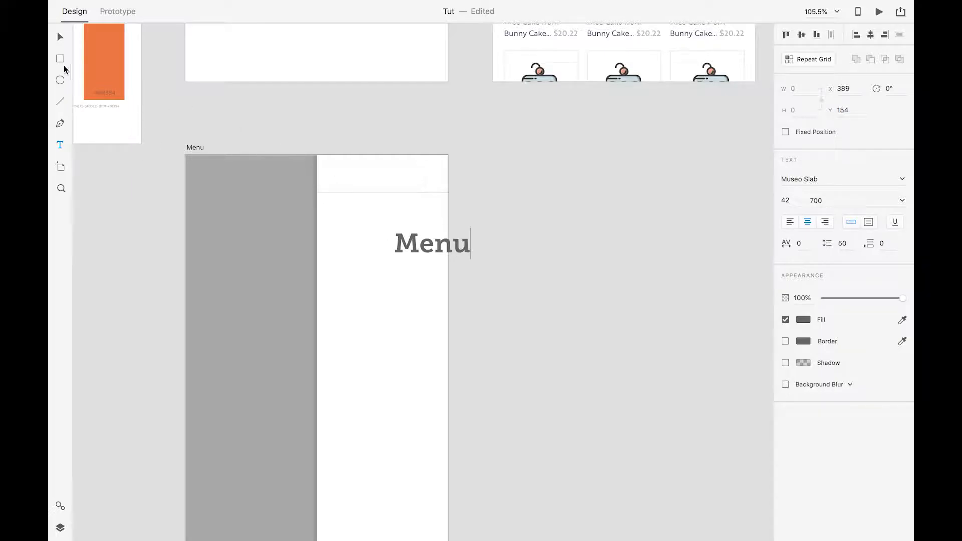
pyautogui.press('Escape')
# - Set the Menu text's font size to 22 and move it above the divider at about X 230, Y 18
pyautogui.click(785, 200)
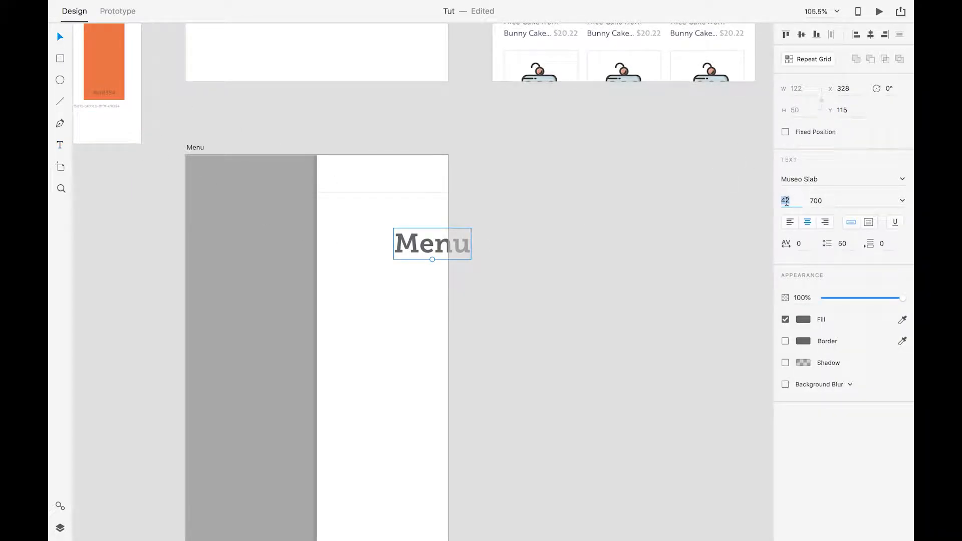
pyautogui.write('22')
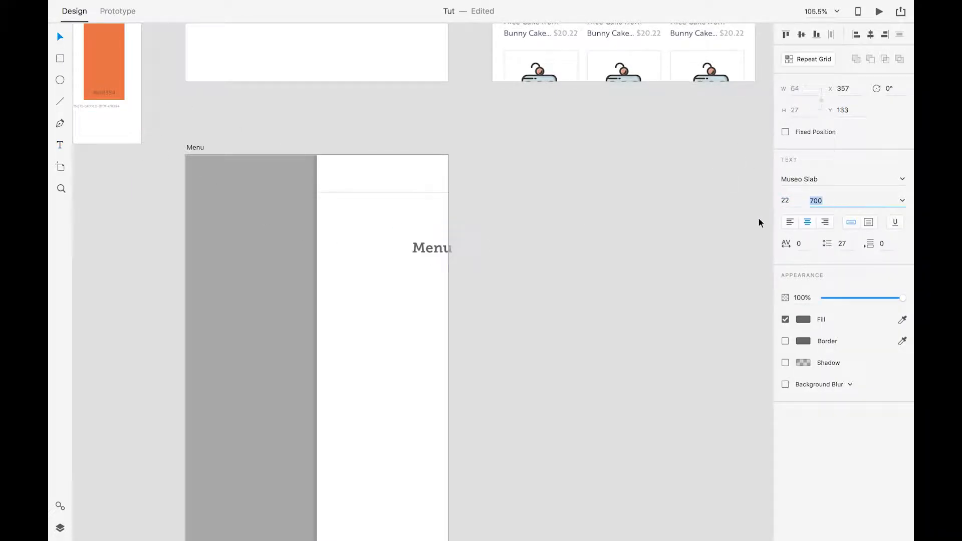
pyautogui.click(542, 251)
pyautogui.moveTo(424, 248); pyautogui.dragTo(345, 181)
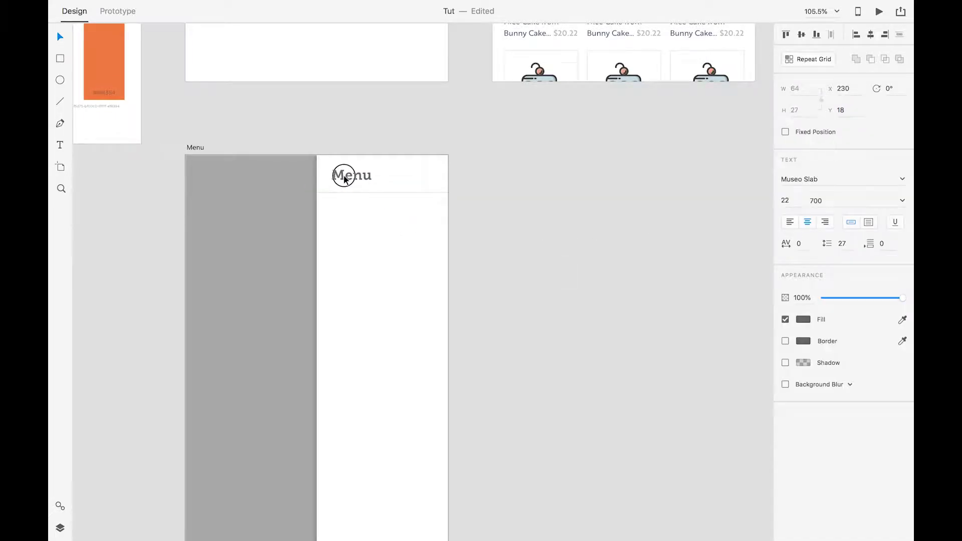
pyautogui.click(472, 187)
# - In Prototype mode, remove the existing link from the Home artboard's Cakes category button to the Shop artboard
pyautogui.scroll(-1, 474, 202)
pyautogui.moveTo(475, 203); pyautogui.dragTo(491, 490)
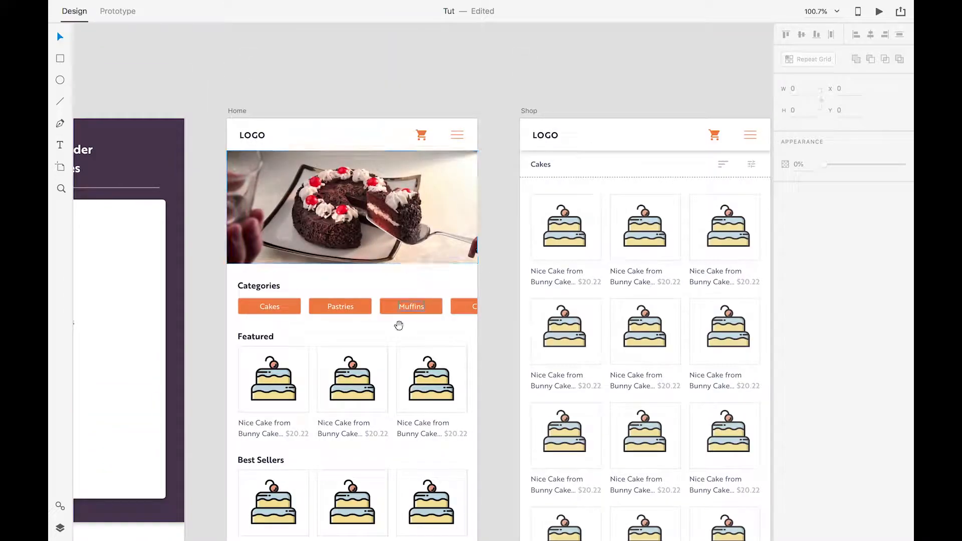
pyautogui.moveTo(395, 347); pyautogui.dragTo(406, 251)
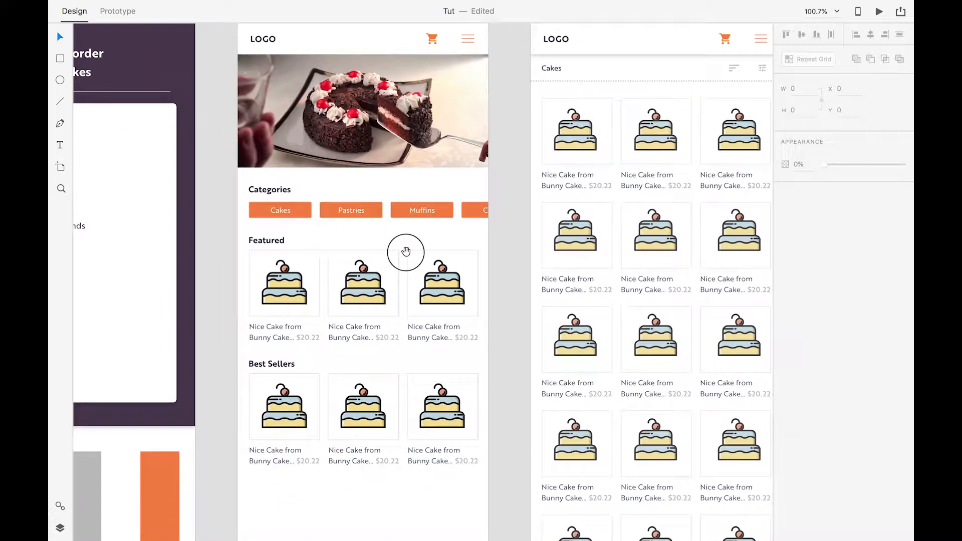
pyautogui.click(285, 216)
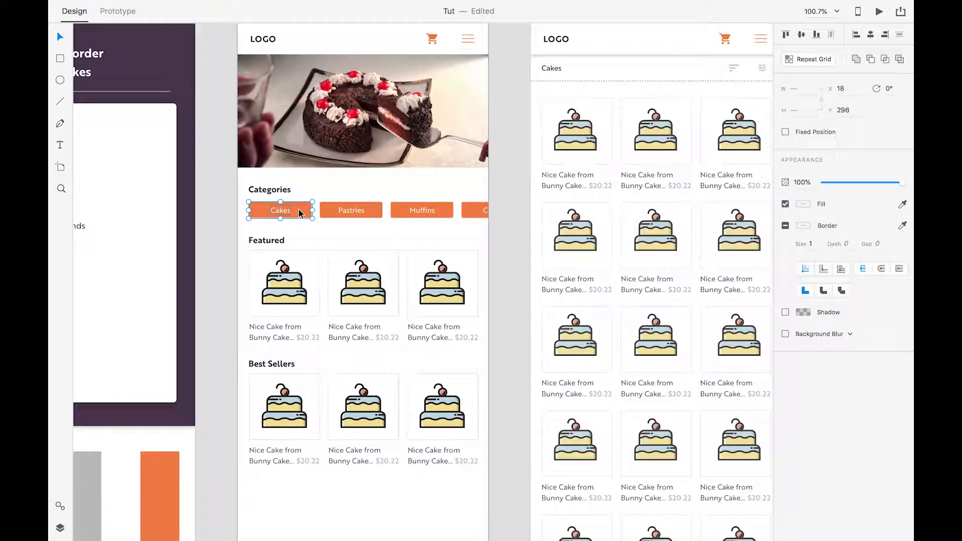
pyautogui.click(121, 11)
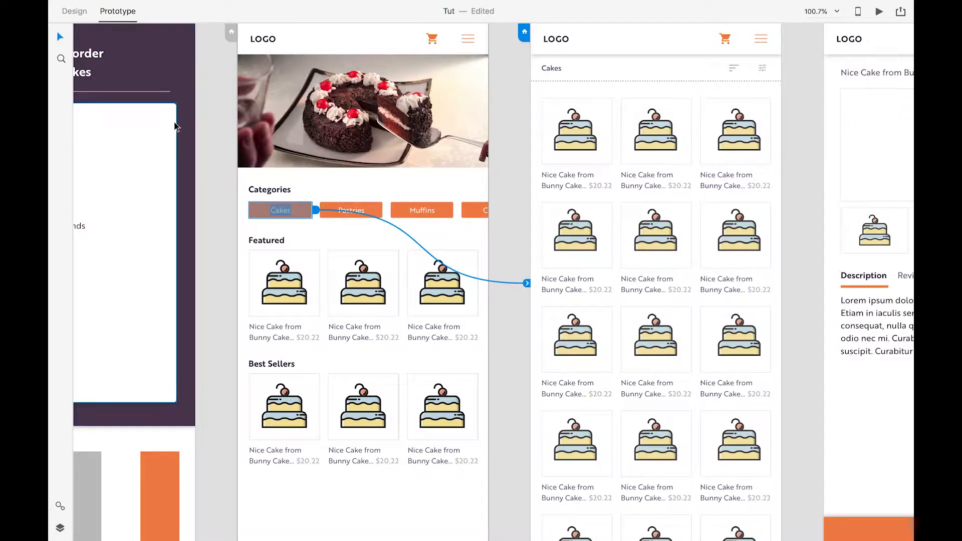
pyautogui.click(232, 219)
pyautogui.click(300, 215)
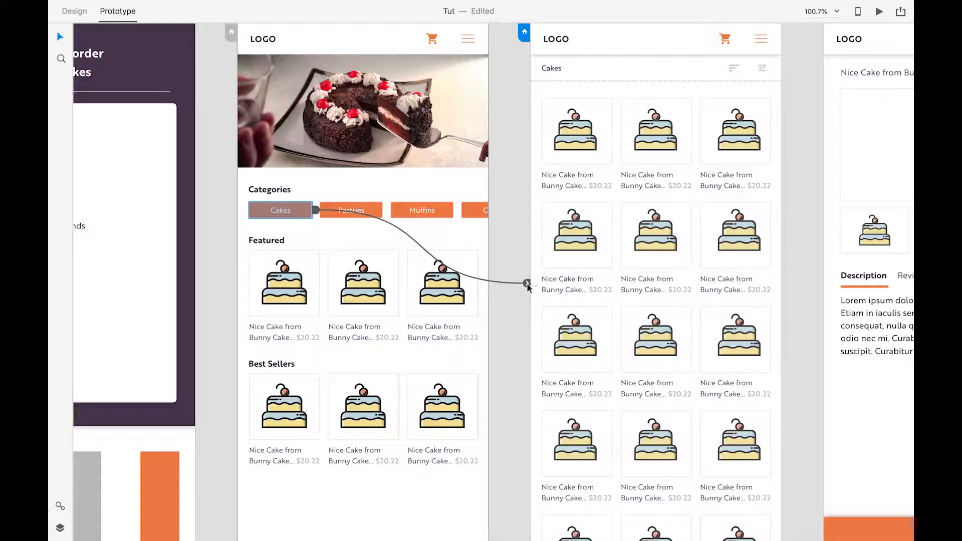
pyautogui.moveTo(527, 284)
pyautogui.mouseDown()
pyautogui.moveTo(324, 231)
pyautogui.moveTo(532, 282)
pyautogui.mouseUp()
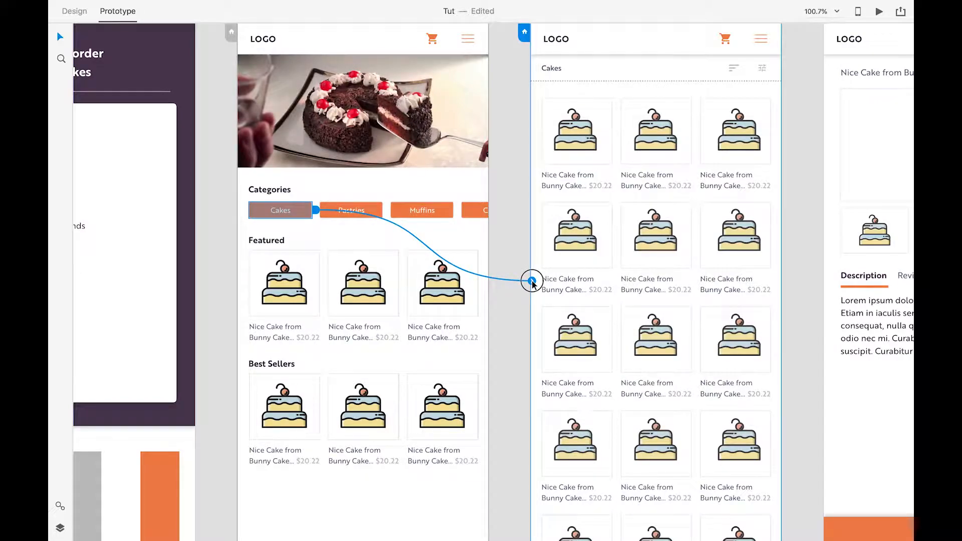
pyautogui.moveTo(532, 281); pyautogui.dragTo(532, 281)
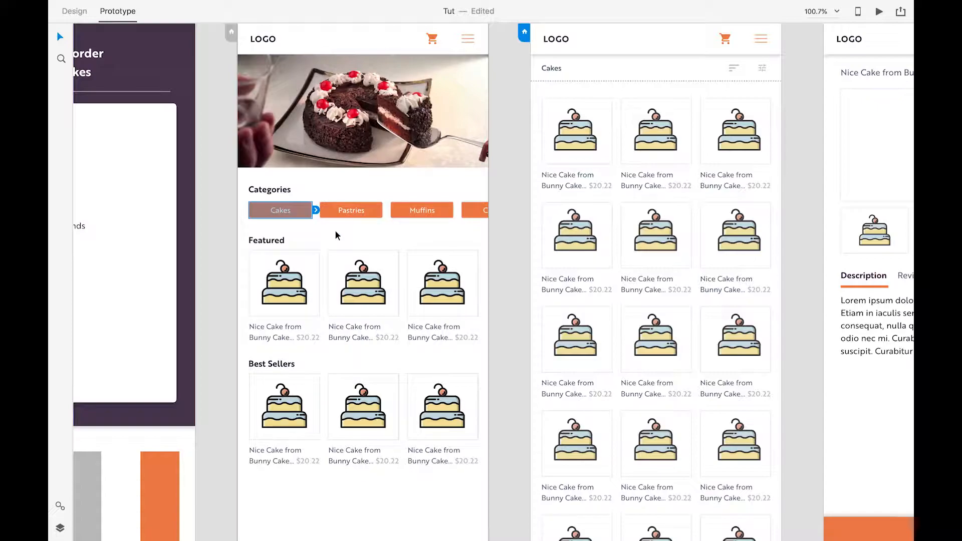
# - Link the Cakes category button to the Shop artboard using a Slide Left transition with Ease Out easing over 0.4 s
pyautogui.click(316, 210)
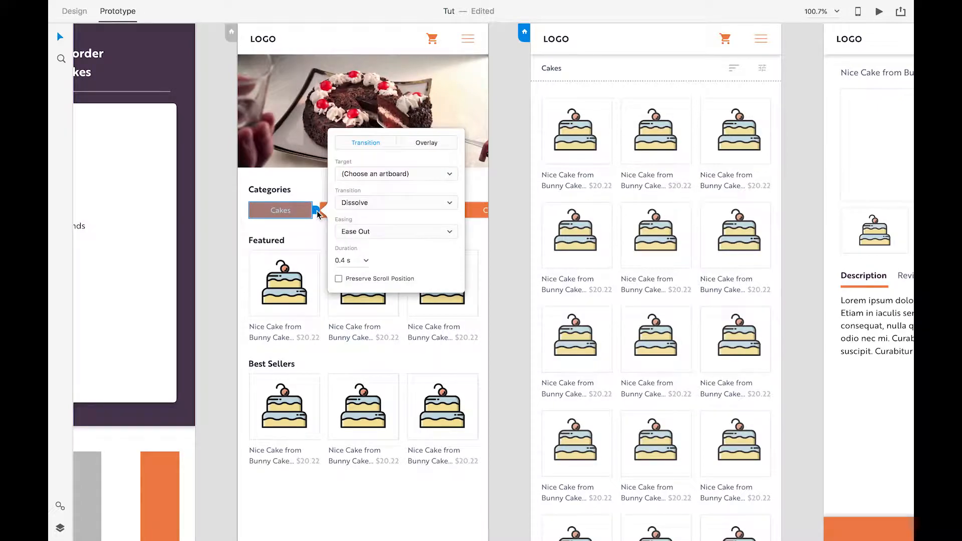
pyautogui.click(362, 203)
pyautogui.click(361, 203)
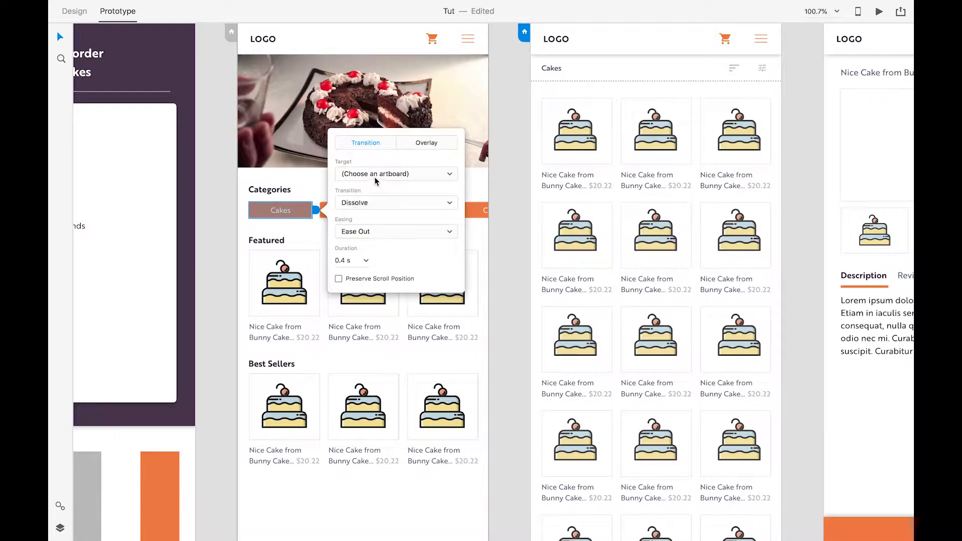
pyautogui.click(377, 176)
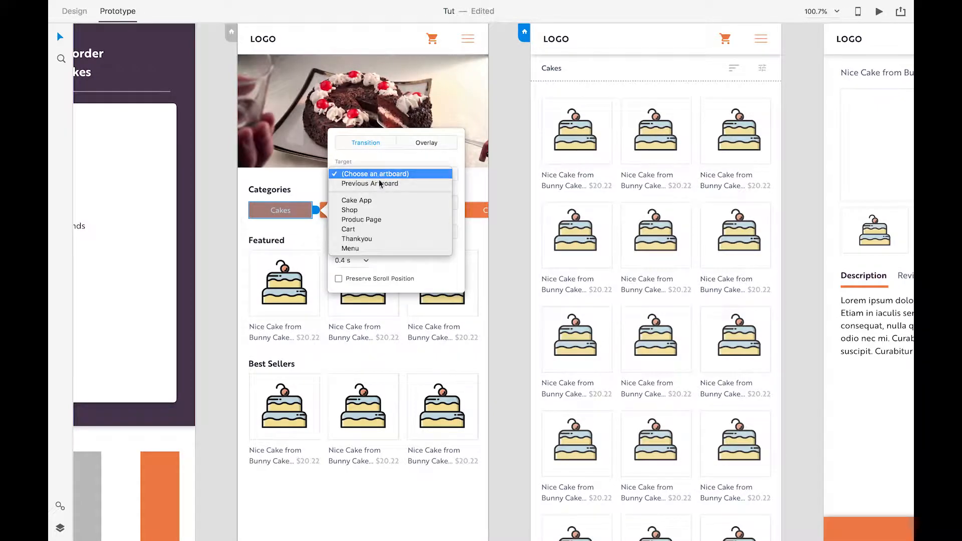
pyautogui.click(370, 210)
pyautogui.click(406, 203)
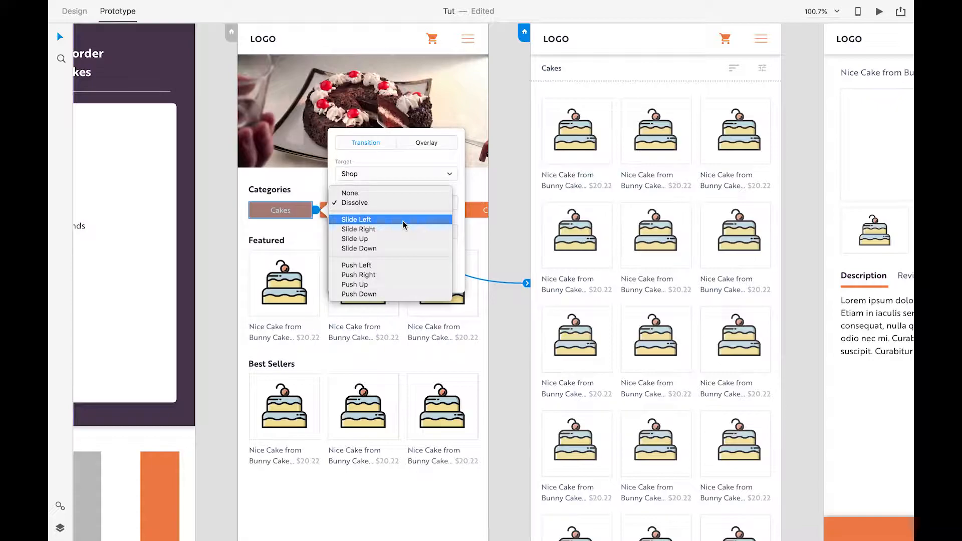
pyautogui.click(403, 221)
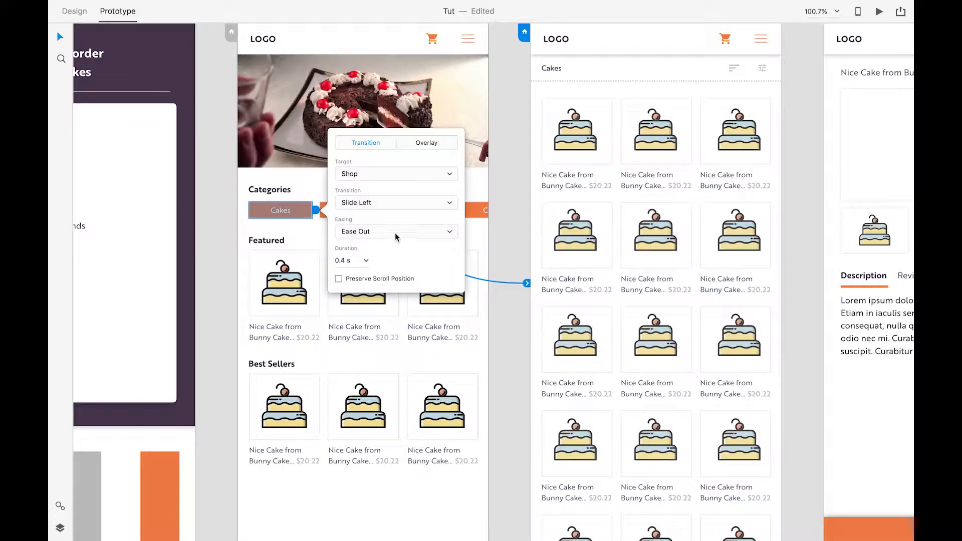
pyautogui.click(396, 233)
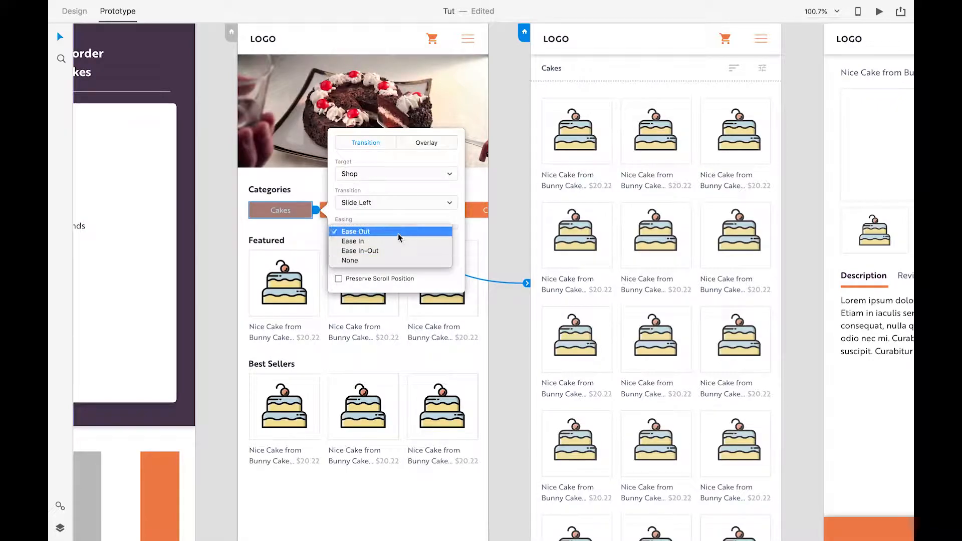
pyautogui.click(456, 275)
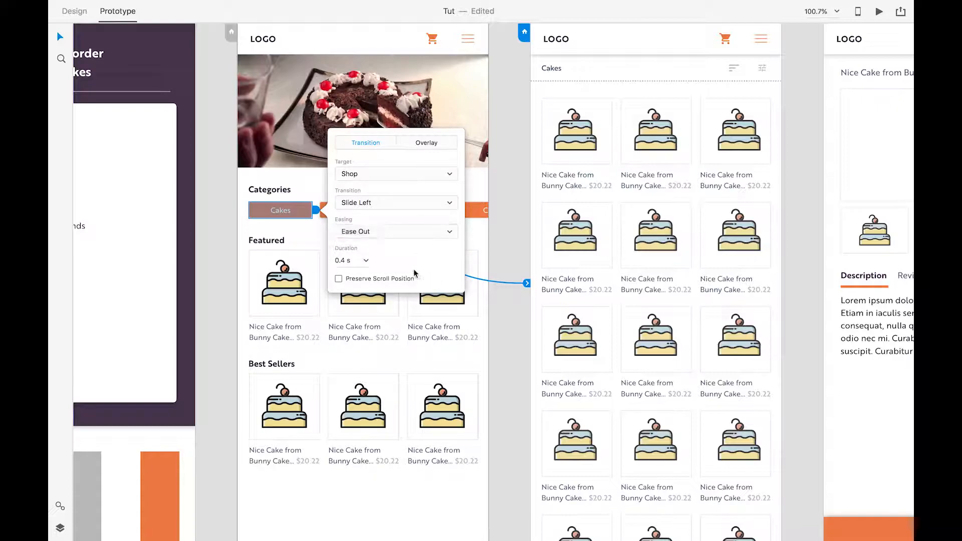
pyautogui.click(366, 261)
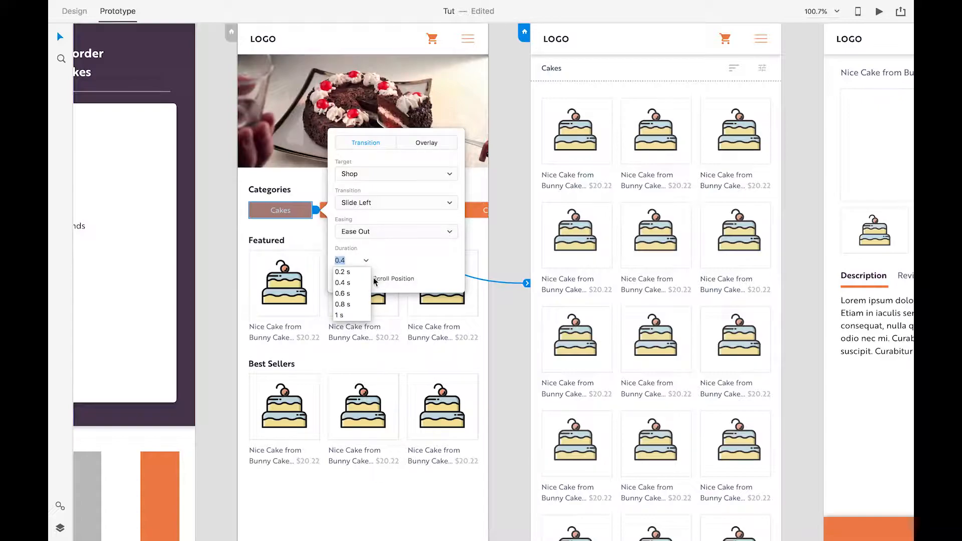
pyautogui.click(511, 242)
# - Preview the prototype and test going from the Home screen's Cakes button to the Shop screen and back
pyautogui.click(301, 213)
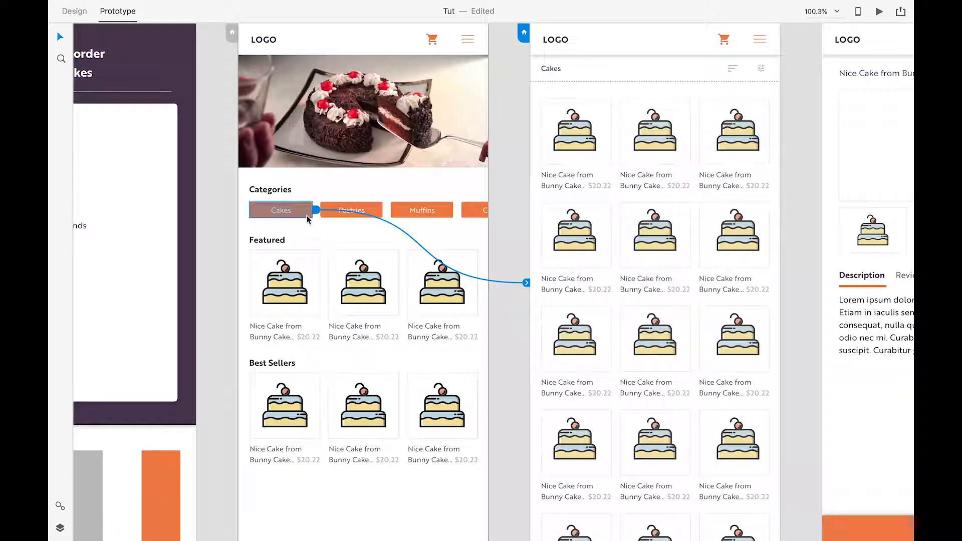
pyautogui.click(878, 12)
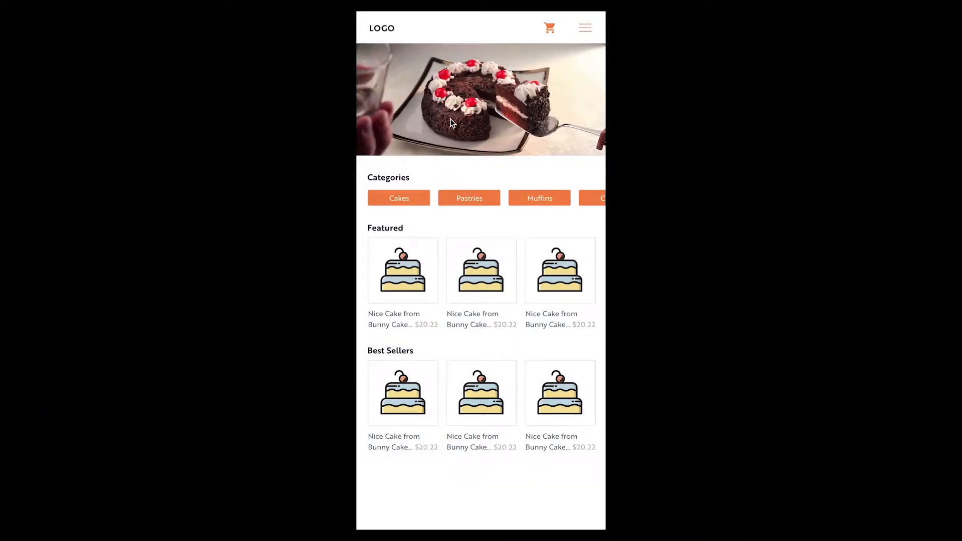
pyautogui.click(416, 199)
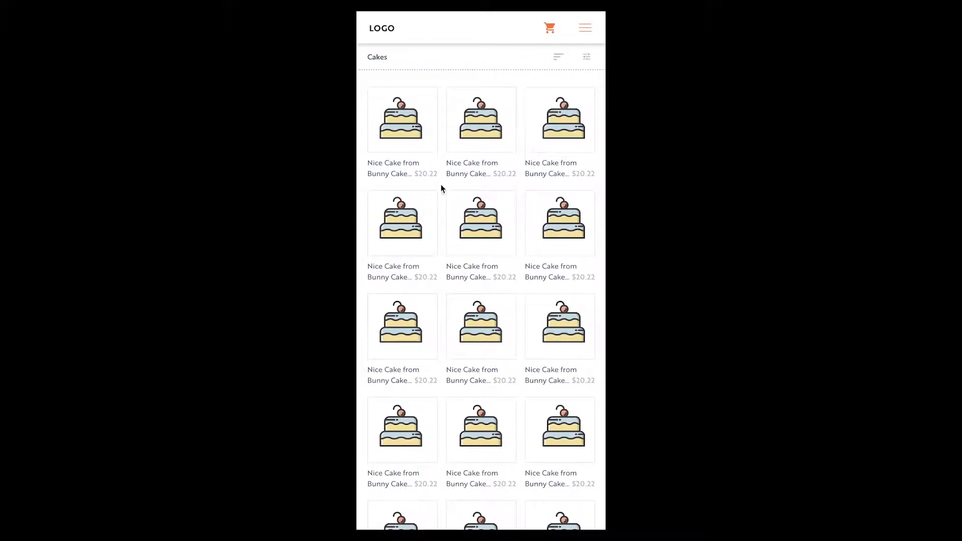
pyautogui.click(383, 46)
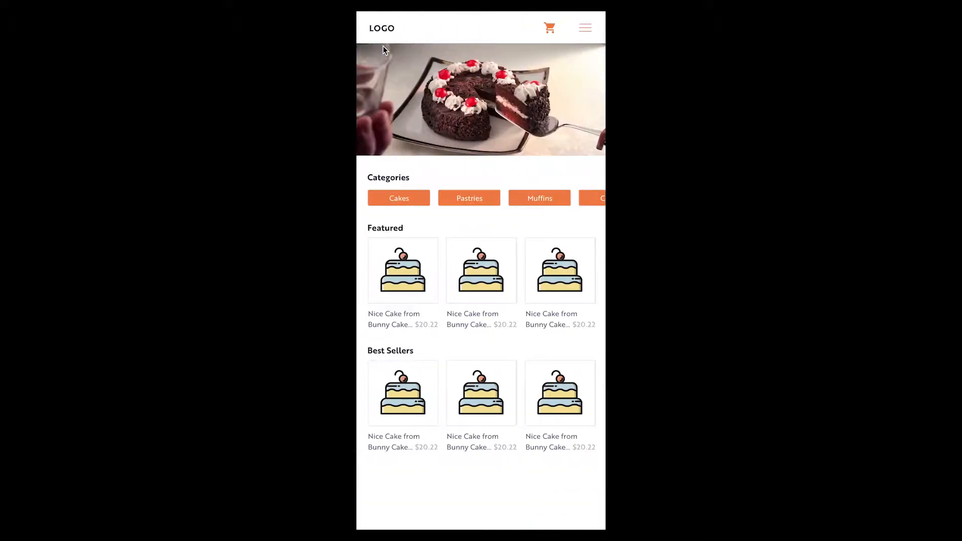
pyautogui.click(386, 198)
pyautogui.moveTo(509, 4)
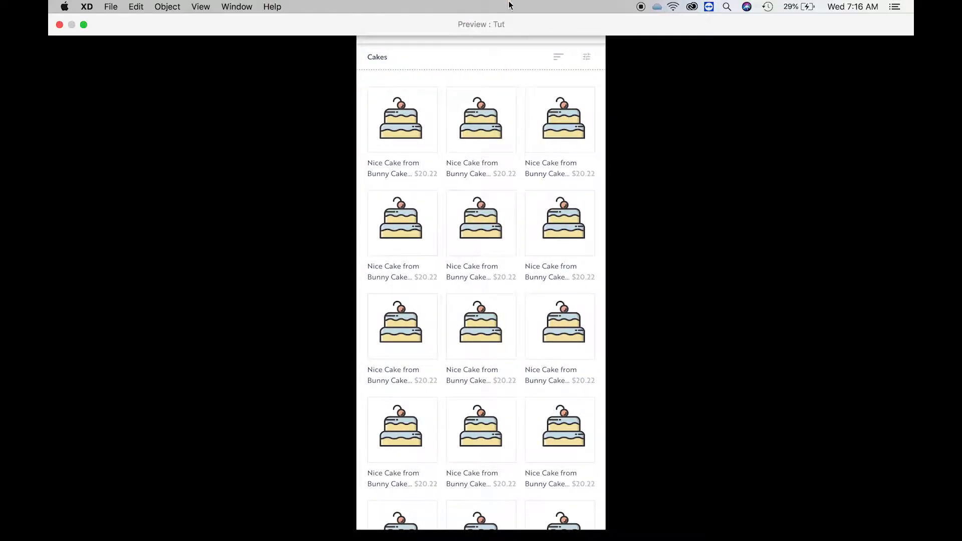
# - Switch from the full-screen preview back to the prototype canvas
pyautogui.hotkey('ctrl', 'Left')
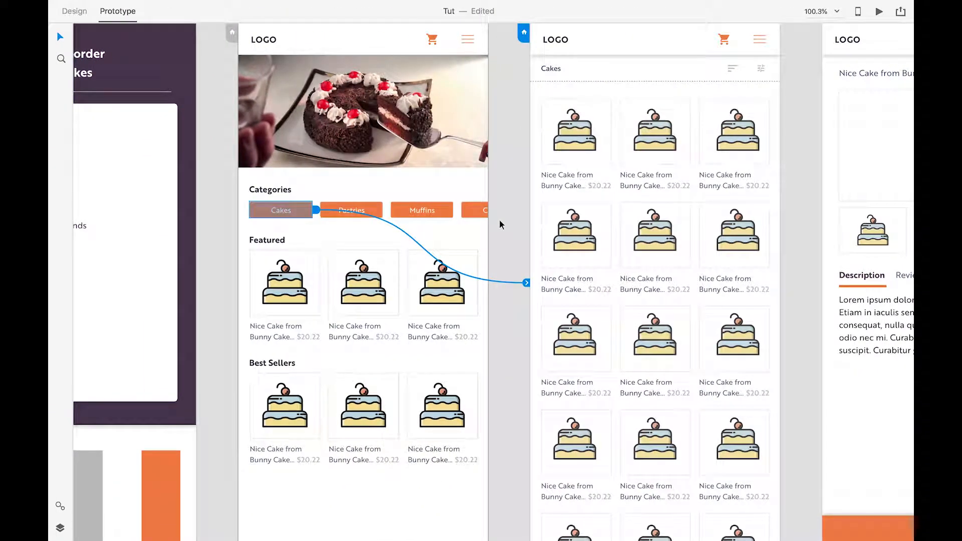
pyautogui.hotkey('ctrl', 'Left')
pyautogui.hotkey('ctrl', 'Left')
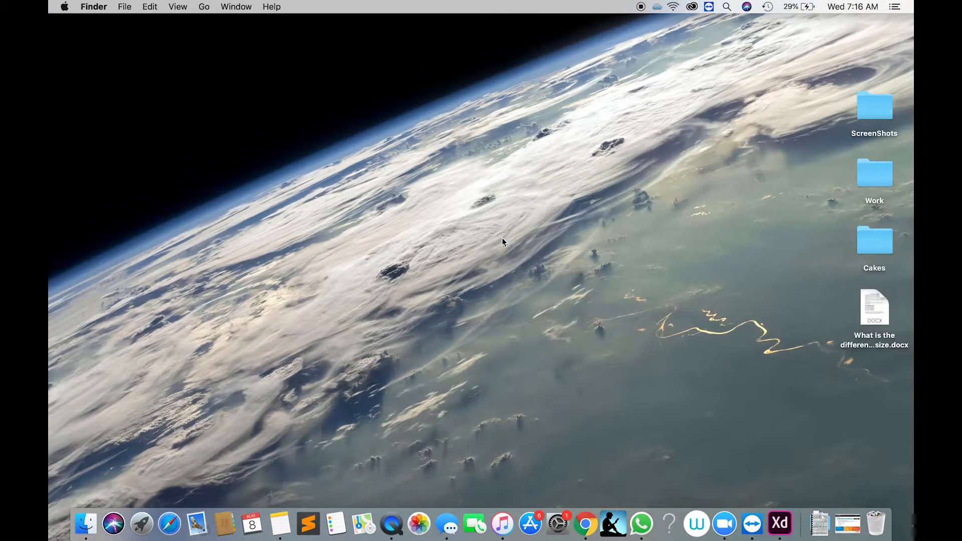
pyautogui.hotkey('ctrl', 'Right')
pyautogui.hotkey('ctrl', 'Right')
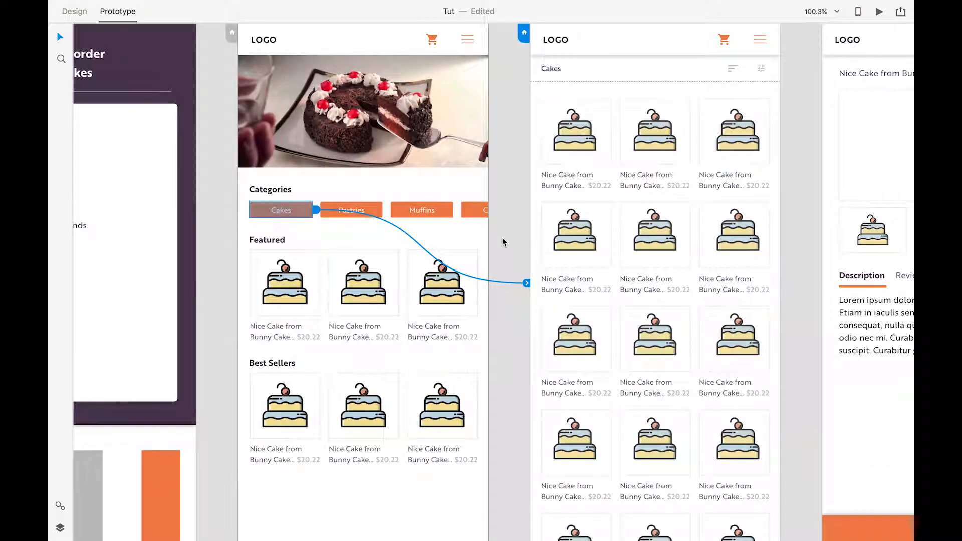
# - Link the Home artboard's hamburger menu icon to the Menu artboard with a Slide Left transition, Ease Out easing and 0.4 s duration
pyautogui.scroll(-5, 502, 242)
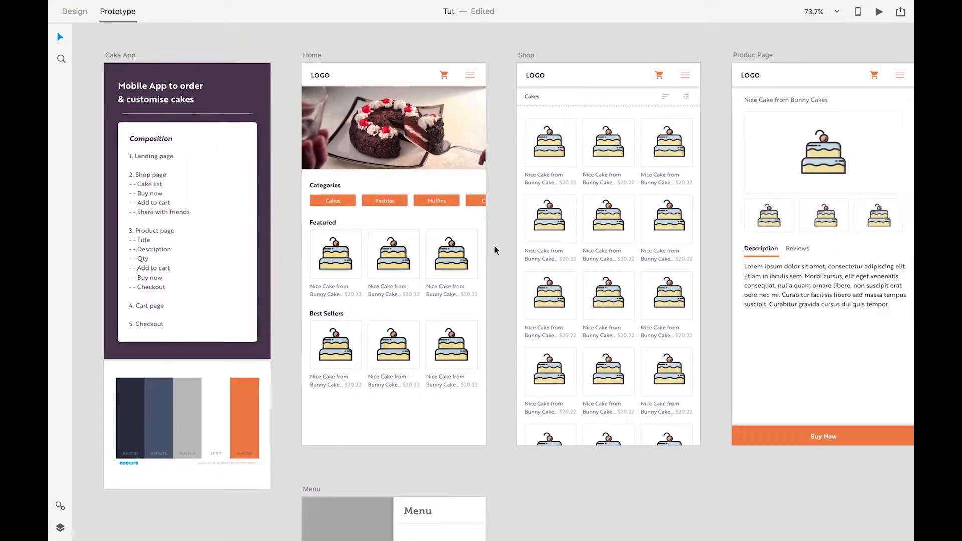
pyautogui.hscroll(2, 494, 245)
pyautogui.scroll(1, 494, 245)
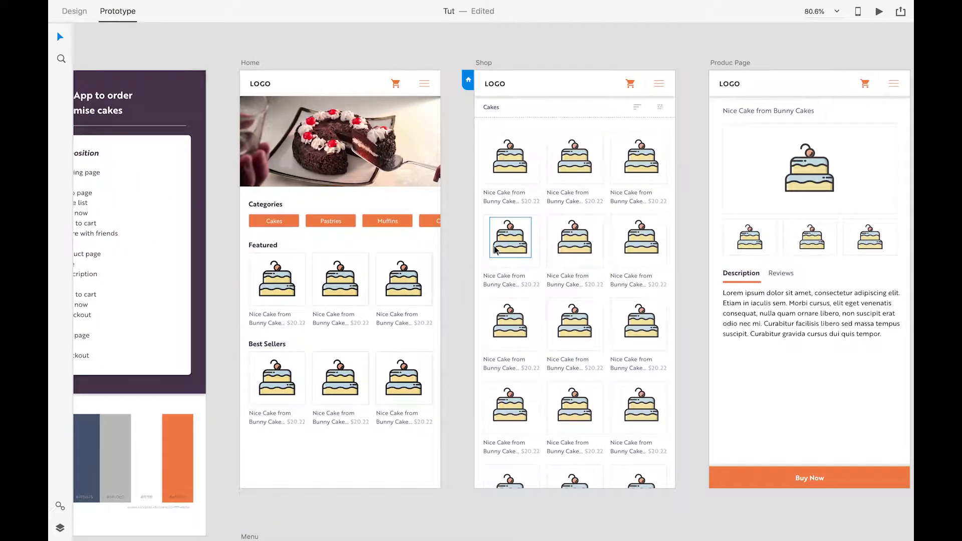
pyautogui.click(423, 83)
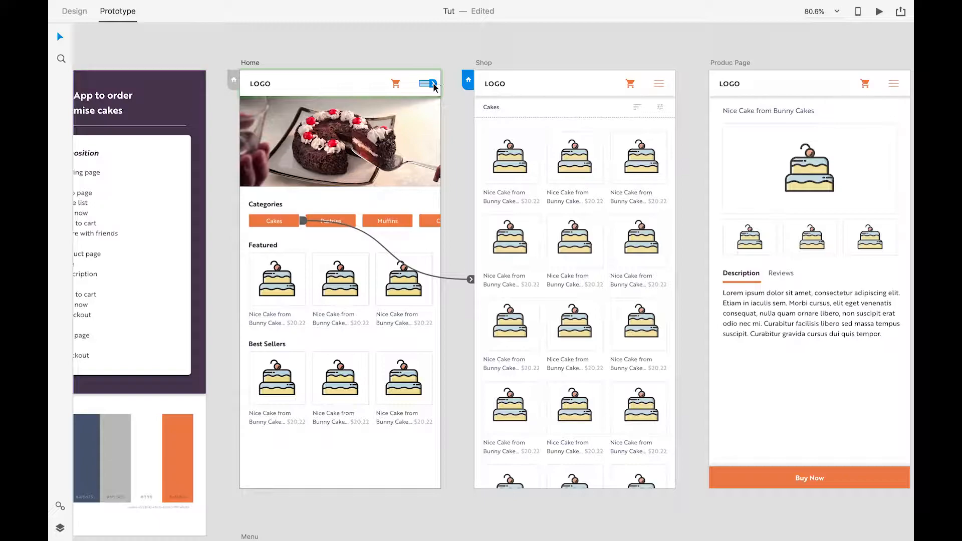
pyautogui.click(433, 85)
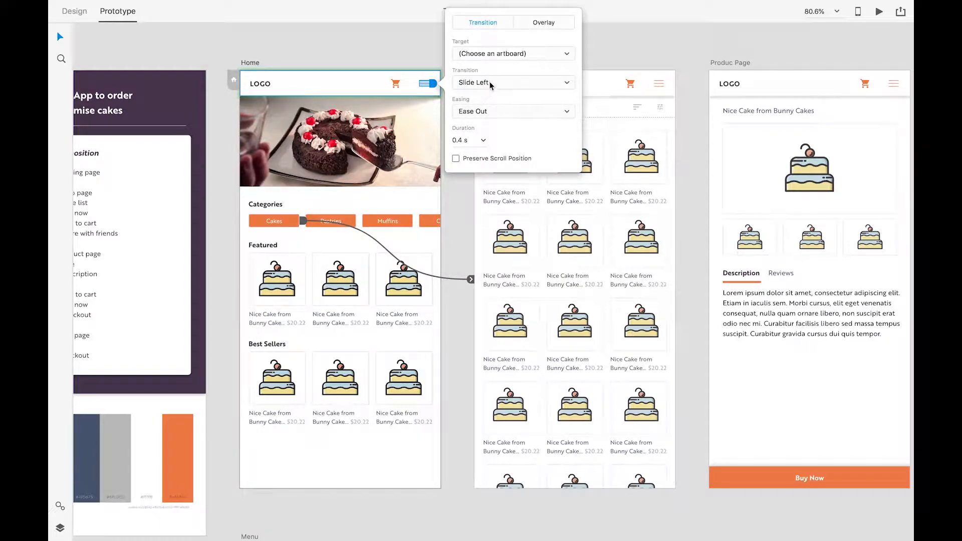
pyautogui.click(489, 83)
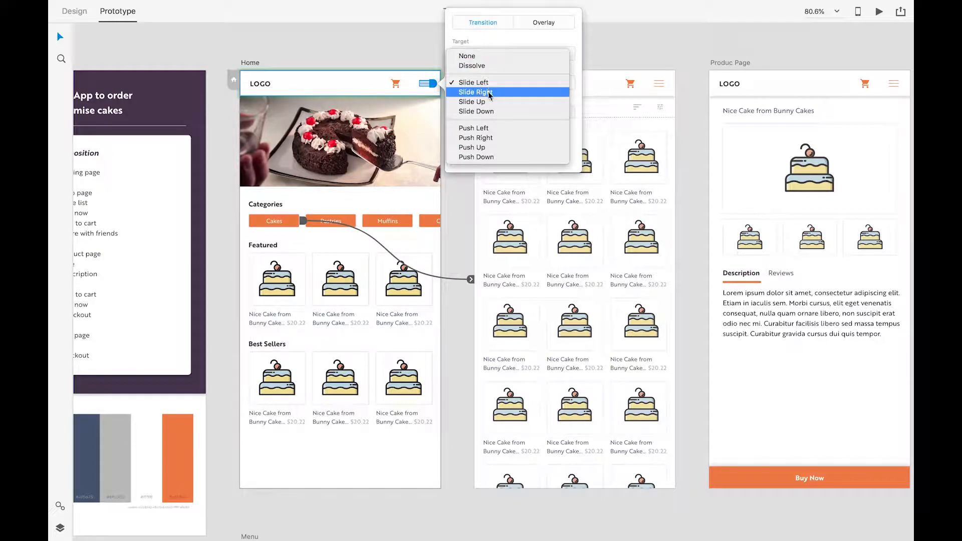
pyautogui.click(489, 93)
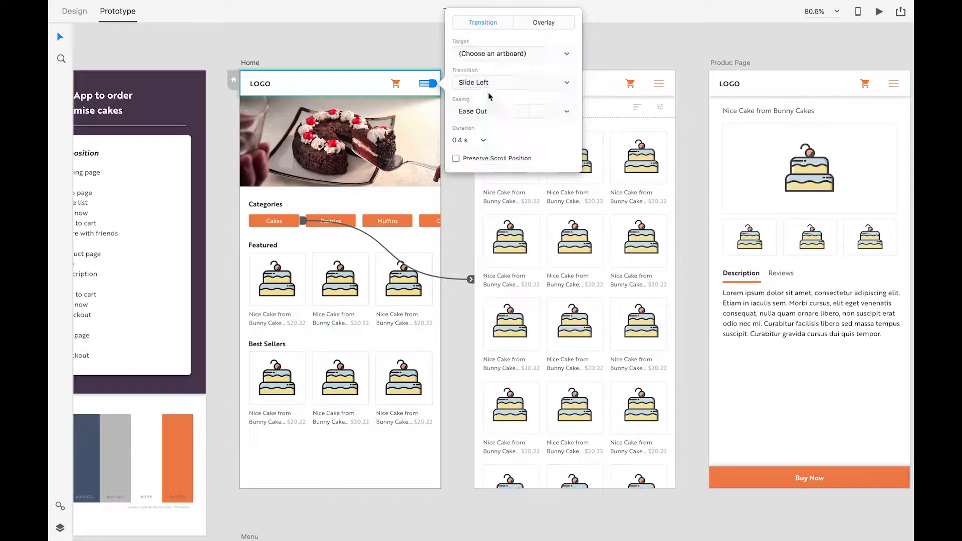
pyautogui.click(503, 54)
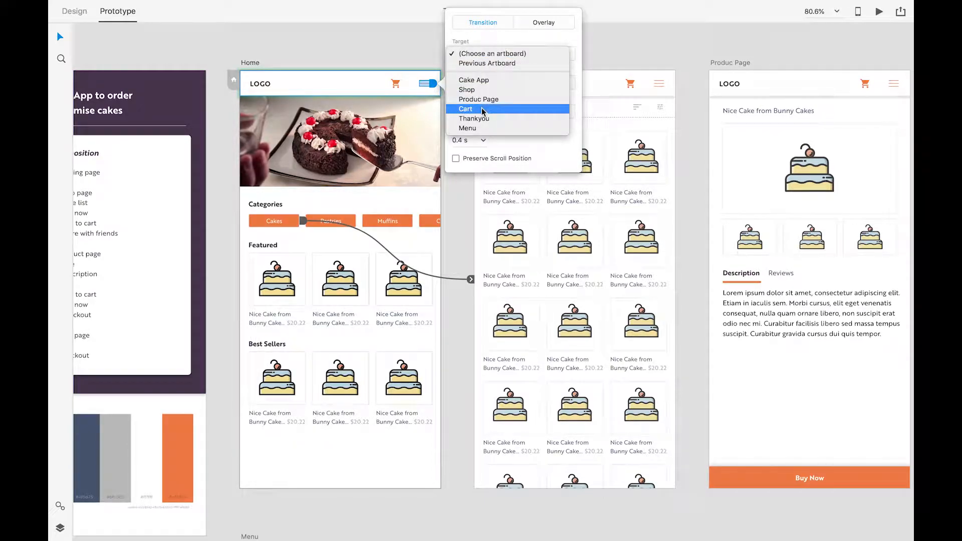
pyautogui.click(481, 128)
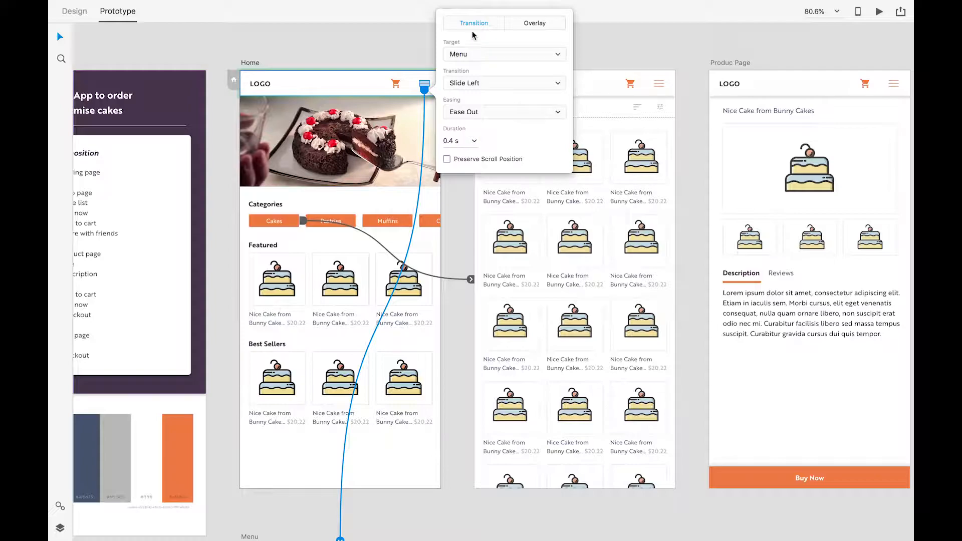
# - Change the hamburger icon's link to an Overlay of the Menu artboard, using Slide Left
pyautogui.click(537, 28)
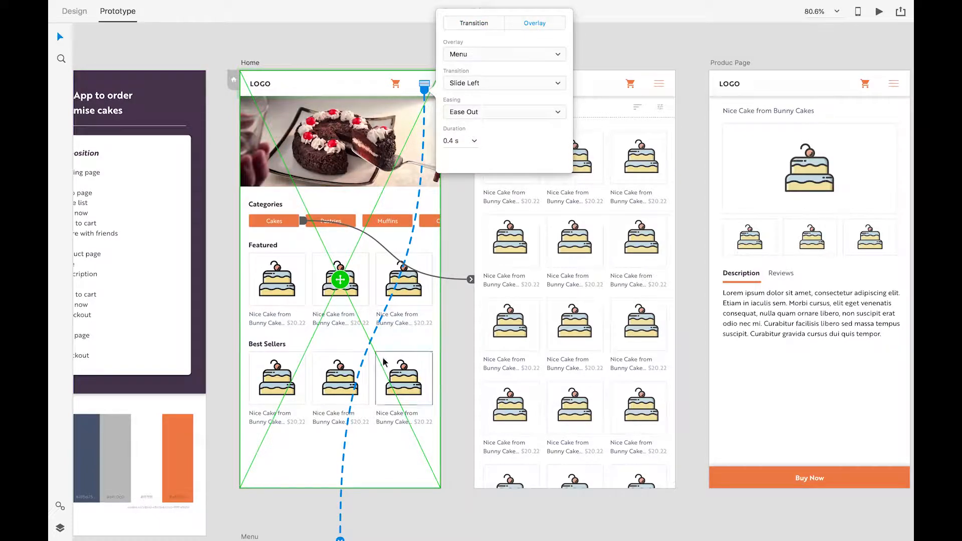
pyautogui.click(503, 83)
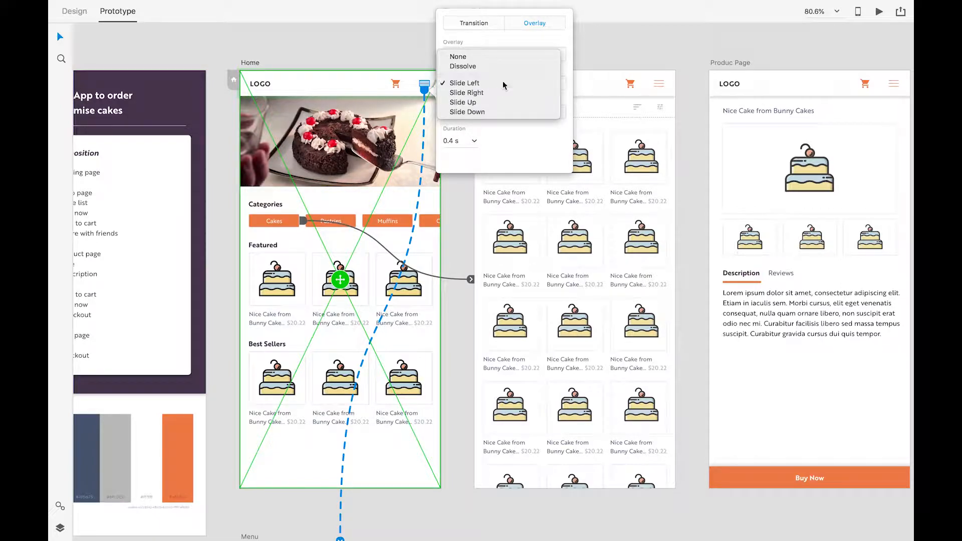
pyautogui.click(503, 82)
pyautogui.click(396, 58)
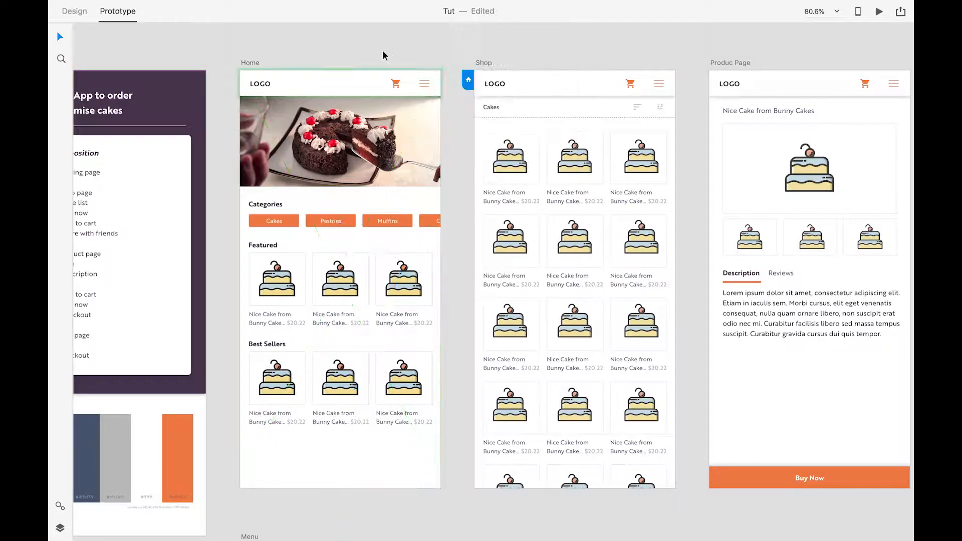
# - Preview the prototype from the Home artboard, open and dismiss the Menu overlay, and close the preview
pyautogui.click(252, 61)
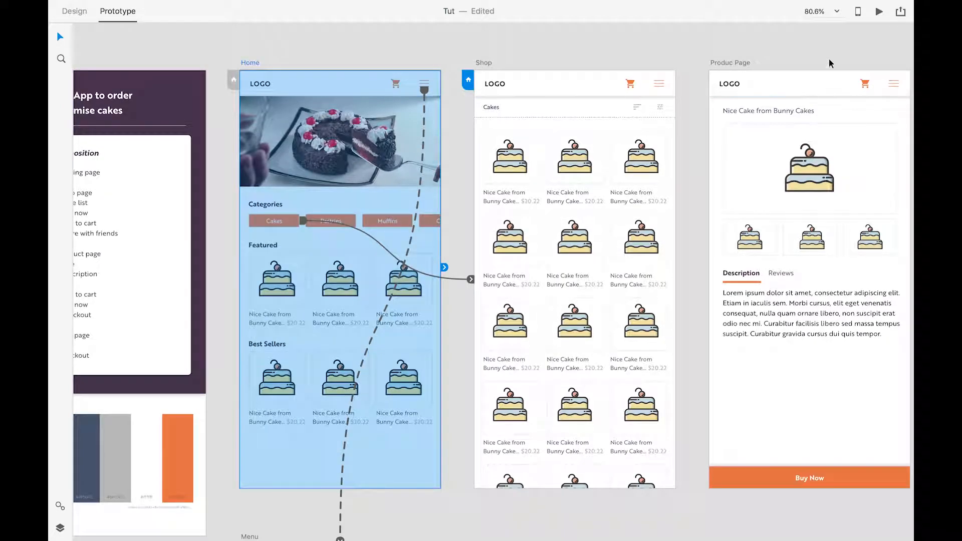
pyautogui.click(879, 11)
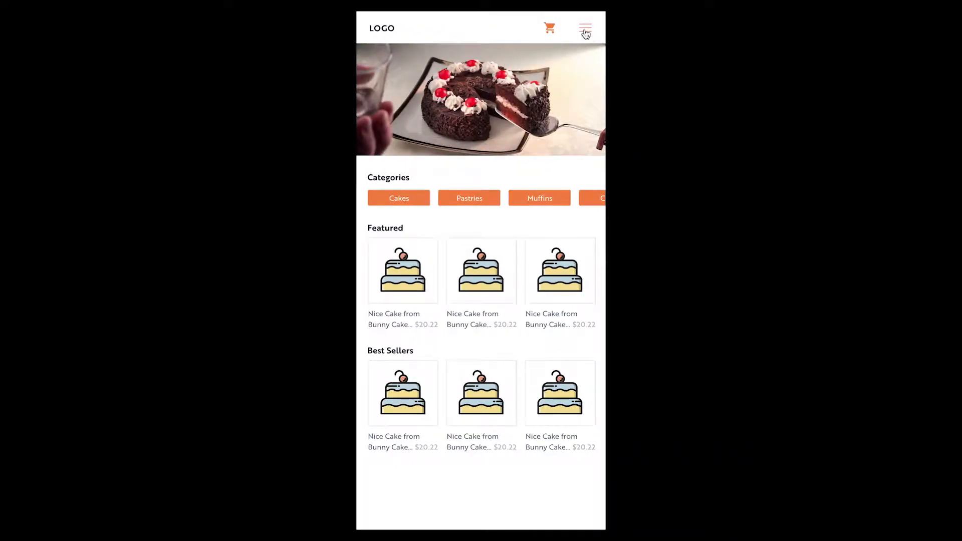
pyautogui.click(585, 31)
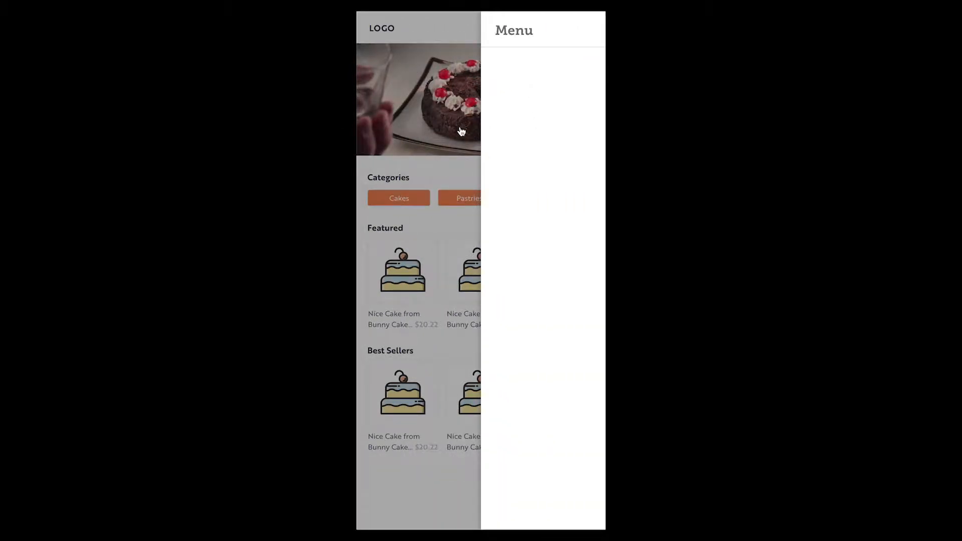
pyautogui.click(437, 96)
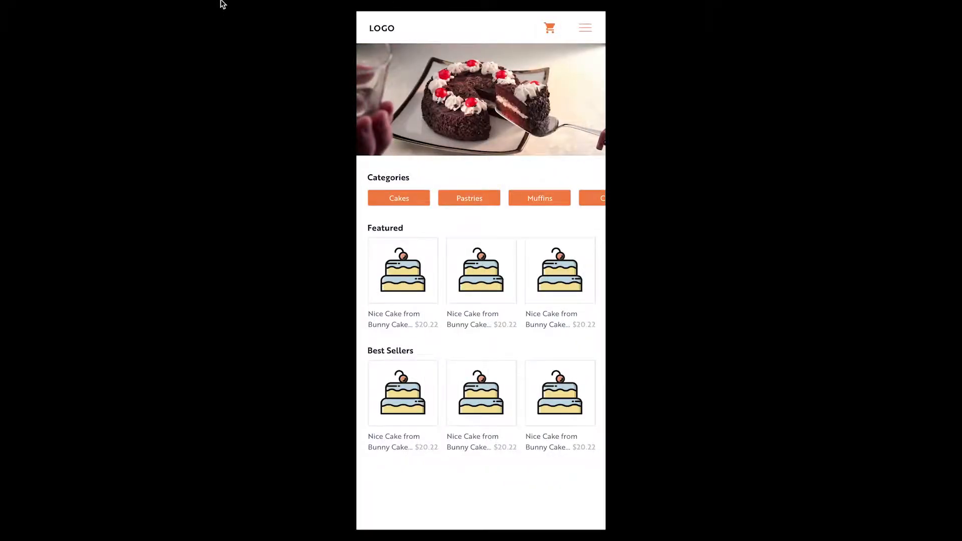
pyautogui.moveTo(80, 3)
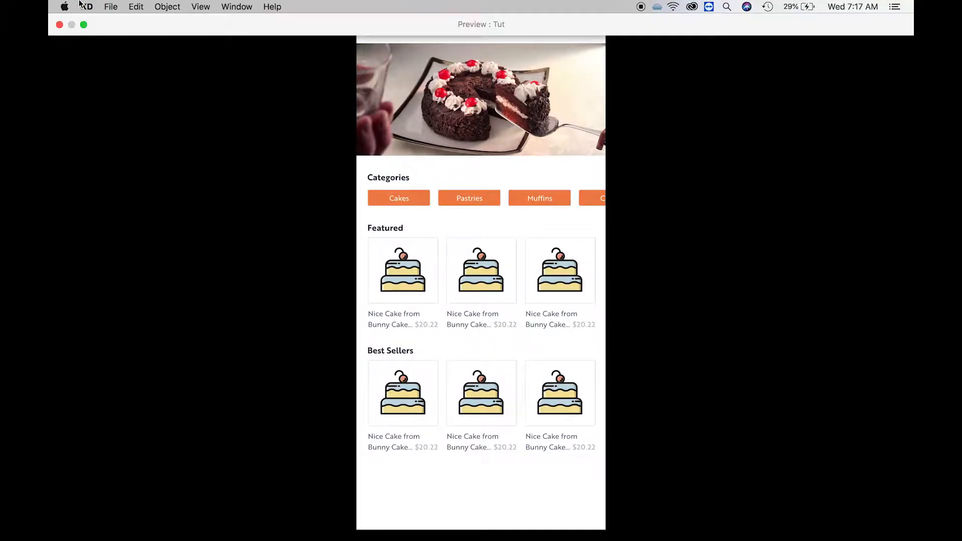
pyautogui.click(59, 25)
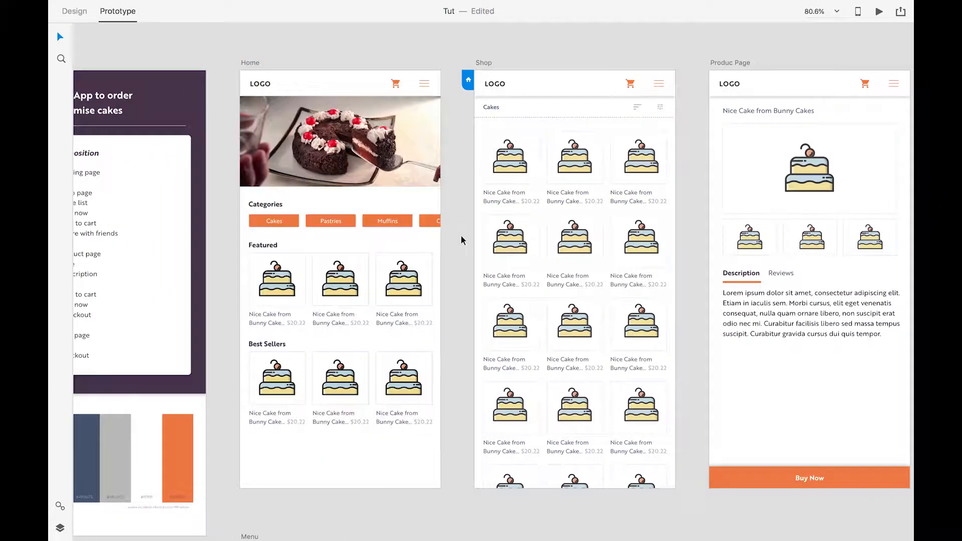
pyautogui.scroll(-2, 461, 242)
pyautogui.hscroll(3, 461, 242)
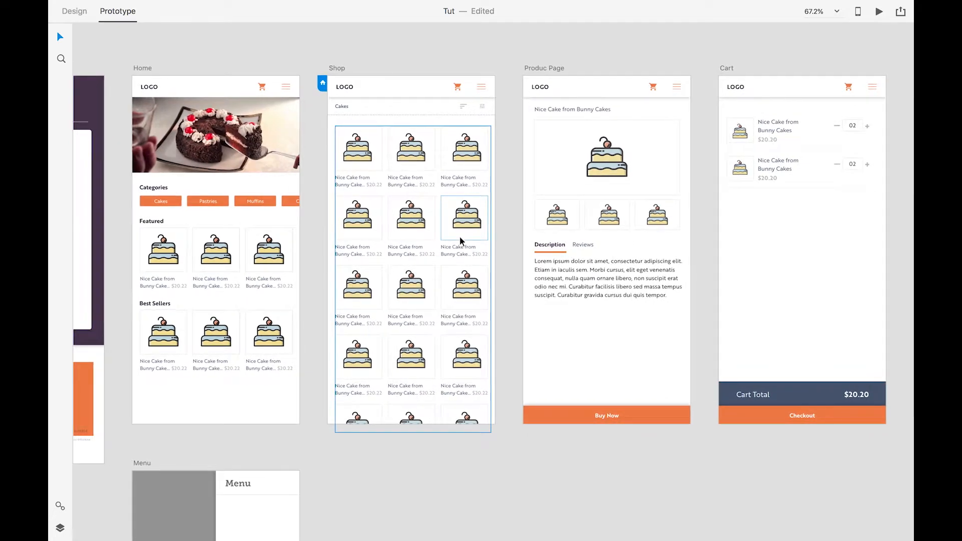
pyautogui.hscroll(1, 460, 241)
pyautogui.scroll(1, 460, 239)
pyautogui.click(362, 170)
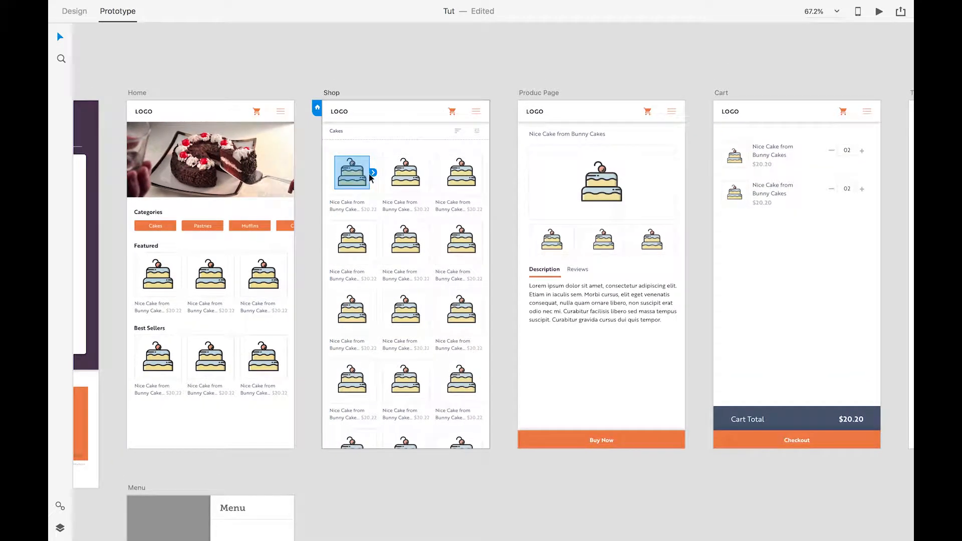
pyautogui.click(355, 202)
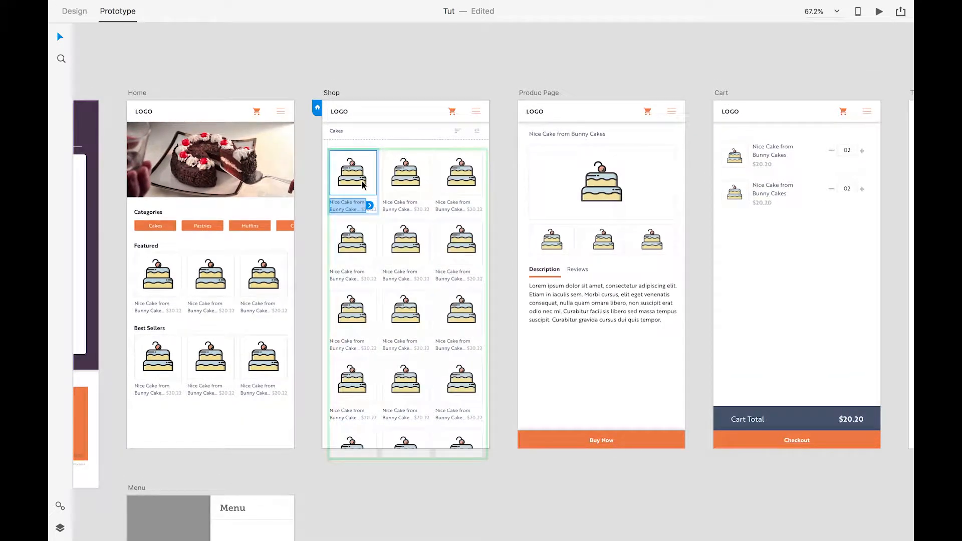
pyautogui.click(324, 200)
pyautogui.click(364, 198)
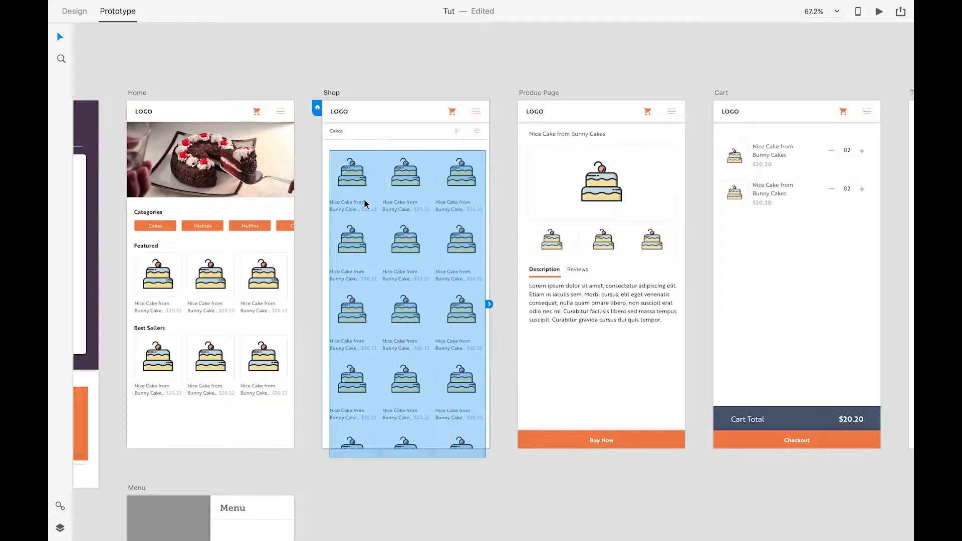
pyautogui.click(503, 201)
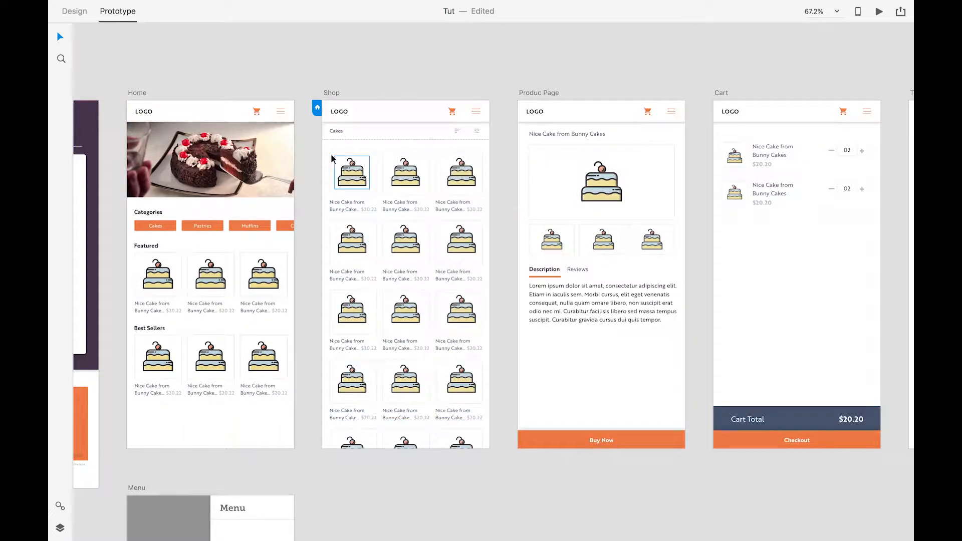
# - Link the first cake item on the Shop artboard to the Produc Page artboard with a Slide Left transition, Ease Out easing and 0.4 s duration
pyautogui.doubleClick(336, 185)
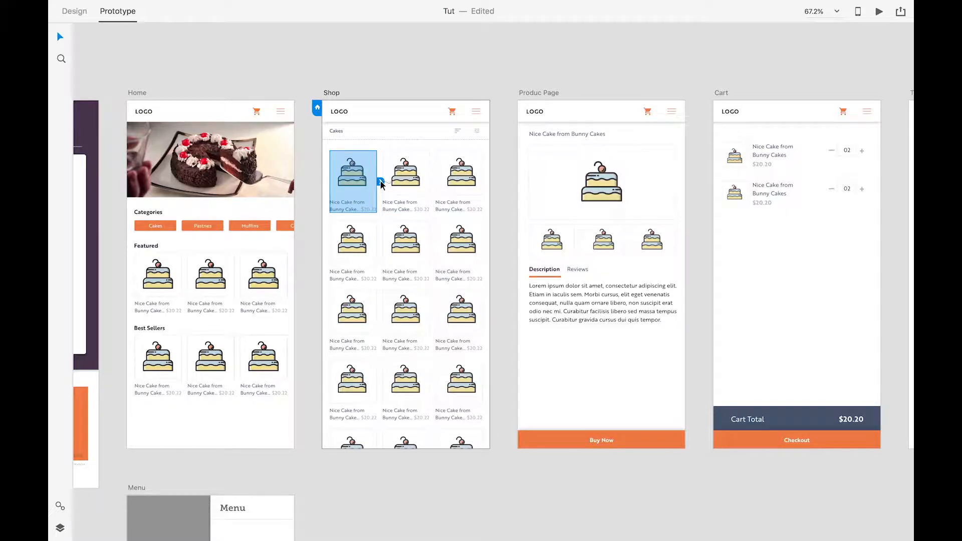
pyautogui.moveTo(380, 181); pyautogui.dragTo(526, 270)
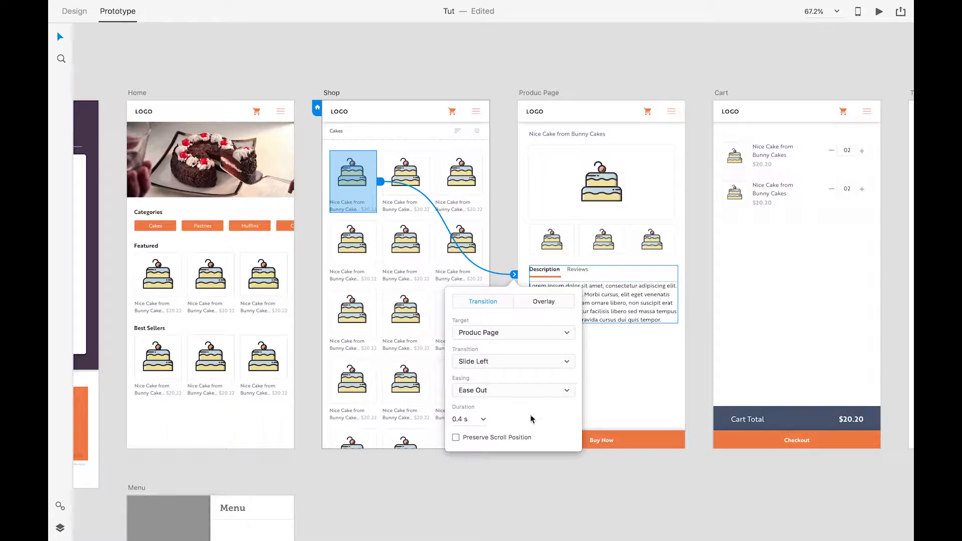
pyautogui.click(506, 113)
# - Preview the prototype from the Shop artboard, test the first cake item's link to the product page, and exit the preview
pyautogui.moveTo(506, 115); pyautogui.dragTo(369, 73)
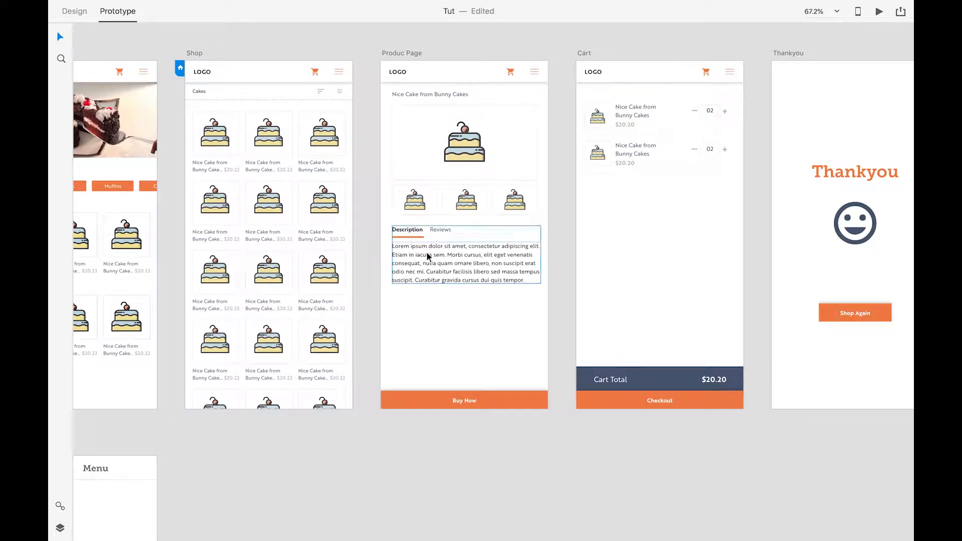
pyautogui.scroll(1, 426, 252)
pyautogui.scroll(1, 437, 230)
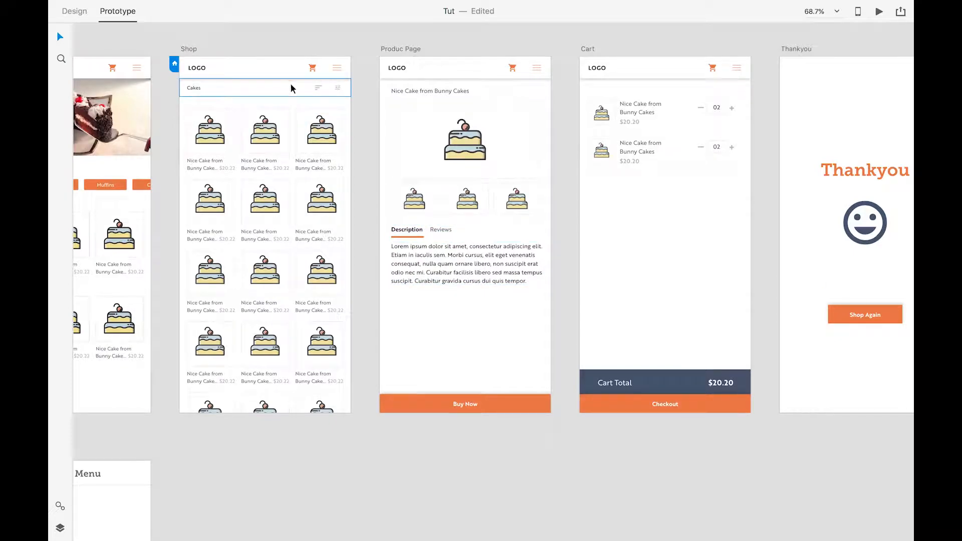
pyautogui.click(189, 47)
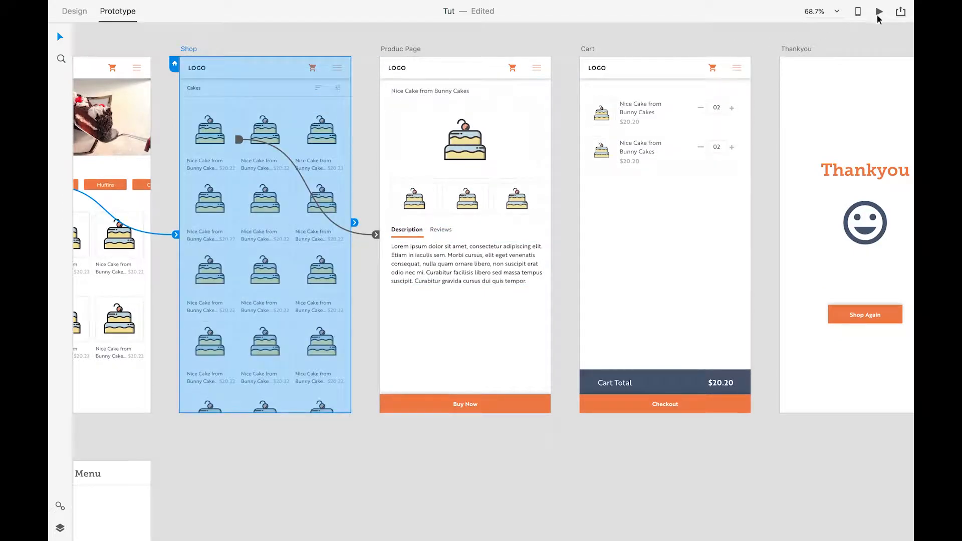
pyautogui.click(878, 15)
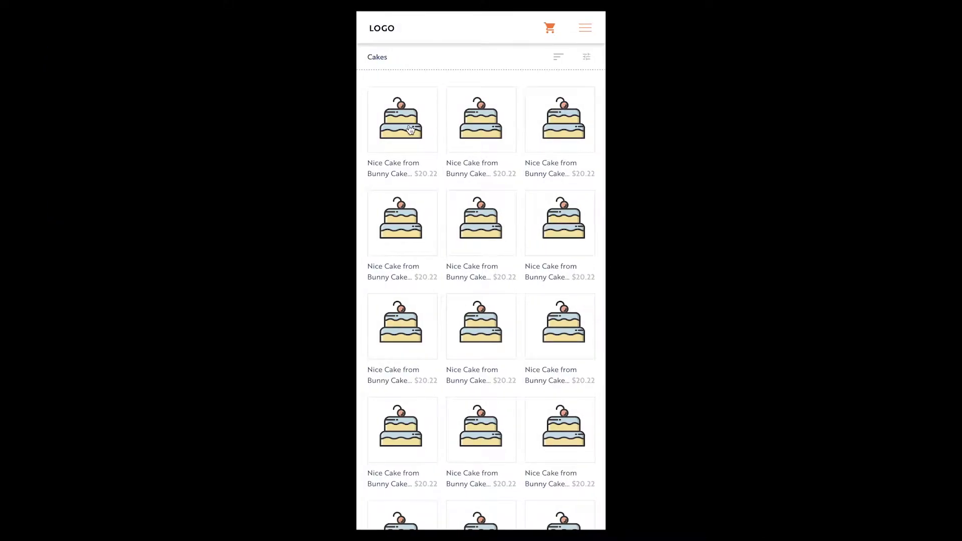
pyautogui.click(407, 128)
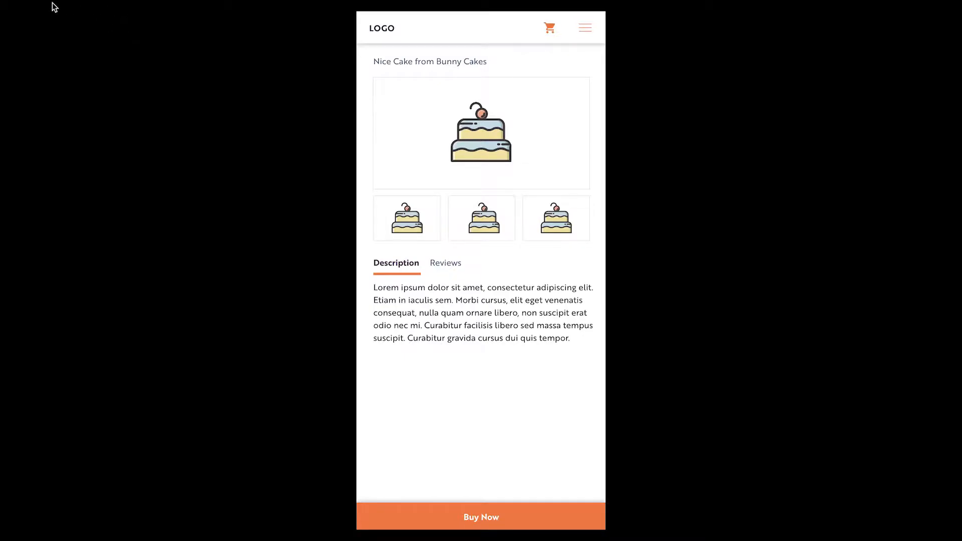
pyautogui.press('Escape')
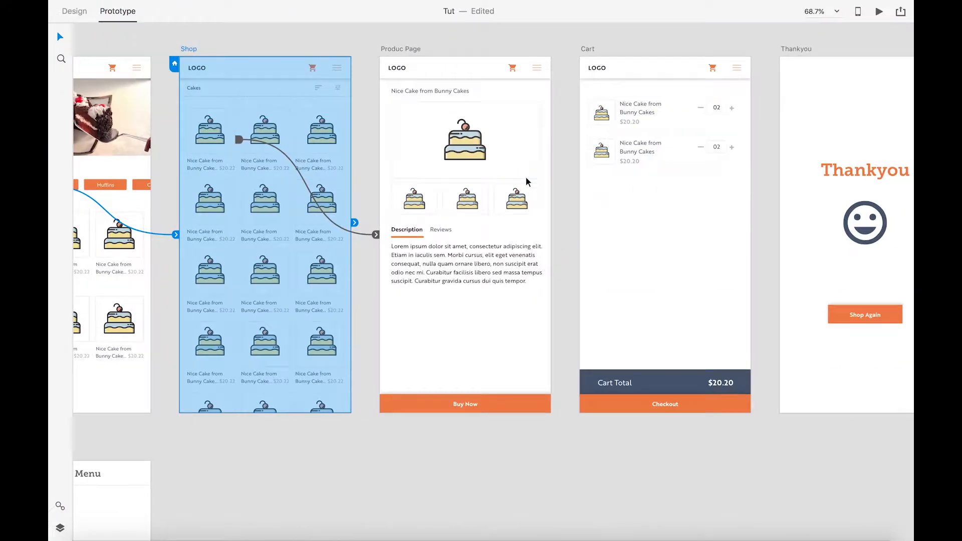
pyautogui.click(554, 221)
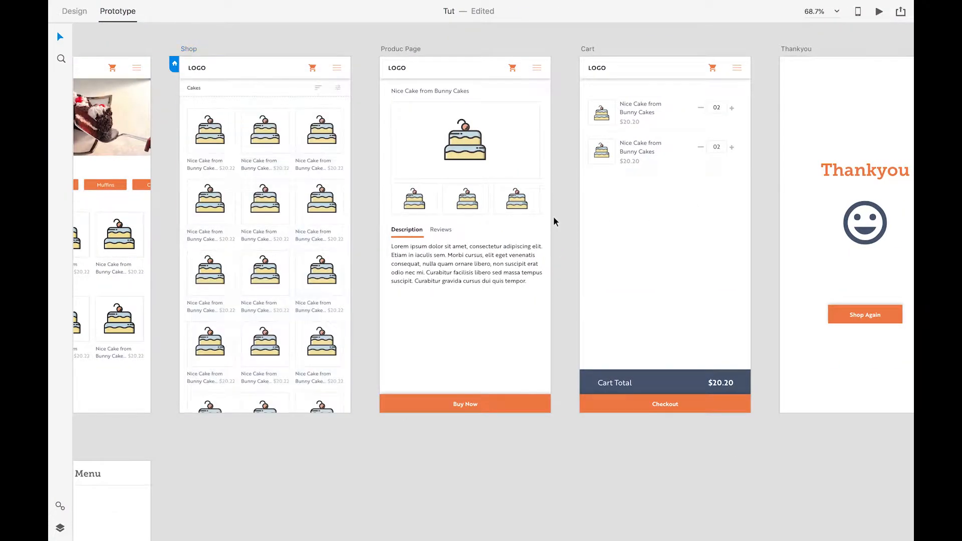
pyautogui.moveTo(554, 221); pyautogui.dragTo(500, 215)
pyautogui.scroll(1, 377, 242)
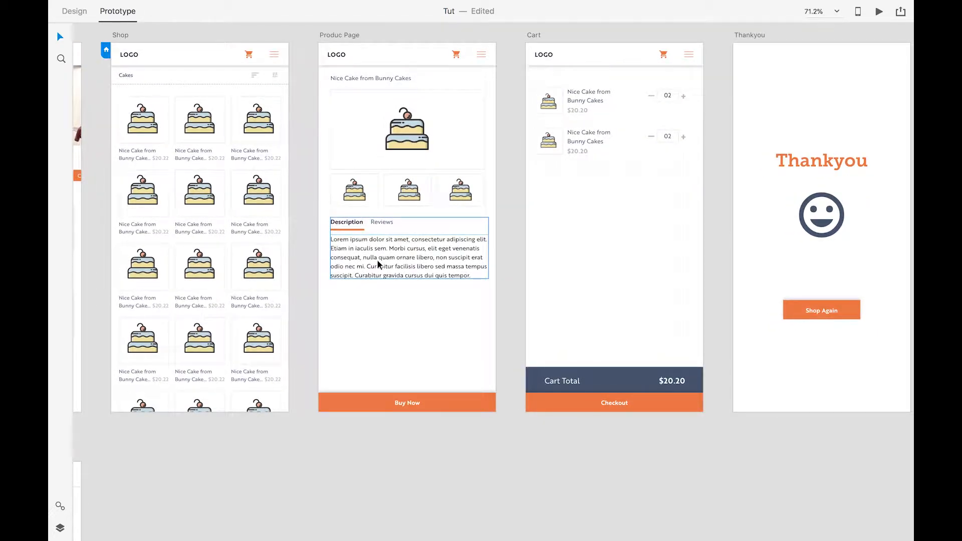
# - Duplicate the Produc Page artboard and place the copy directly below the original
pyautogui.scroll(-1, 376, 259)
pyautogui.moveTo(467, 434); pyautogui.dragTo(469, 357)
pyautogui.scroll(-1, 469, 381)
pyautogui.scroll(-3, 405, 167)
pyautogui.scroll(6, 391, 145)
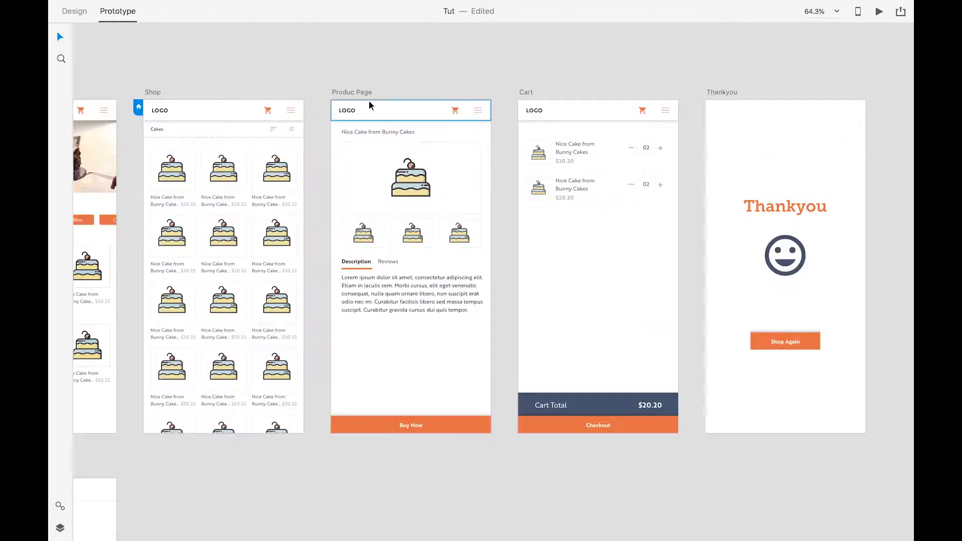
pyautogui.click(358, 95)
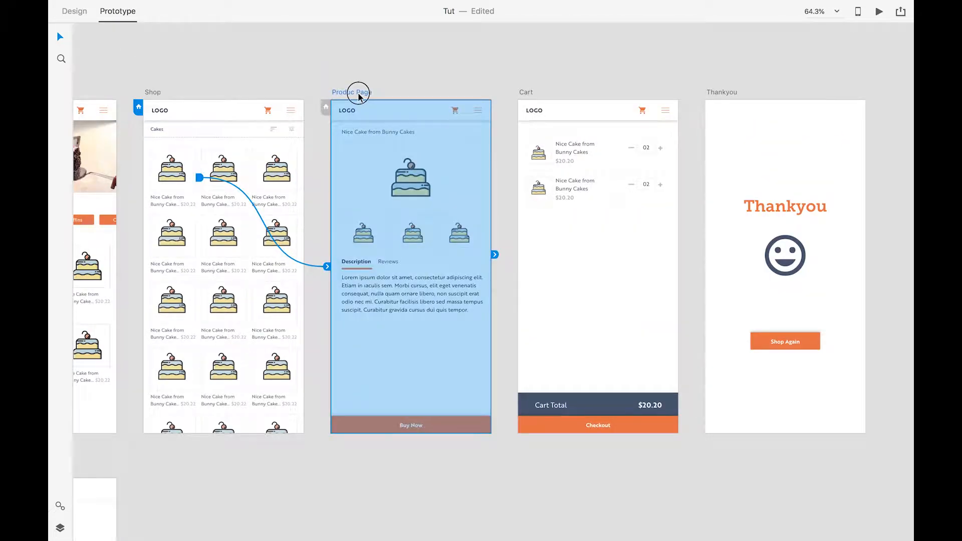
pyautogui.moveTo(358, 93); pyautogui.dragTo(359, 471)
pyautogui.scroll(-5, 570, 505)
# - Rename the duplicated product page artboard as Rewies
pyautogui.doubleClick(383, 344)
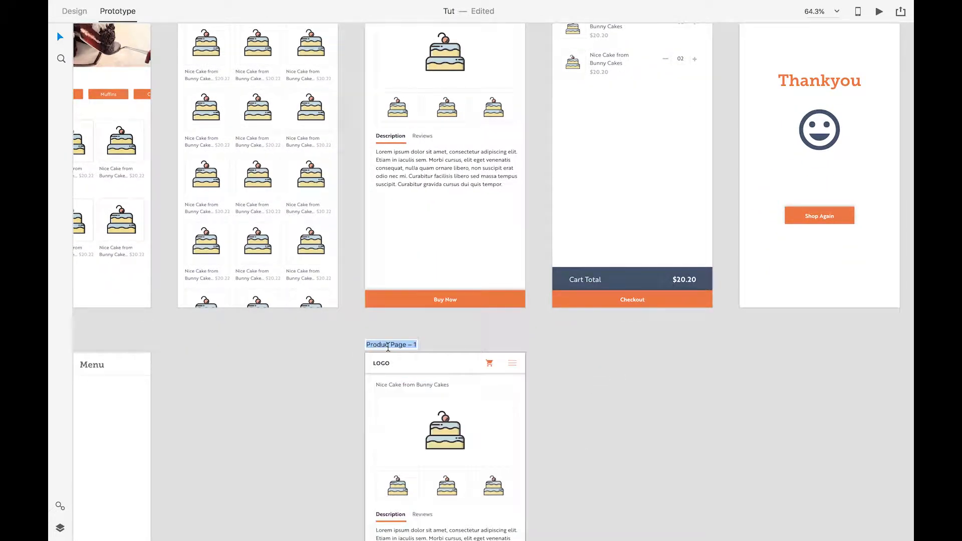
pyautogui.write('Review')
pyautogui.press('Return')
pyautogui.doubleClick(378, 345)
pyautogui.write('Re')
pyautogui.press('Return')
pyautogui.click(262, 387)
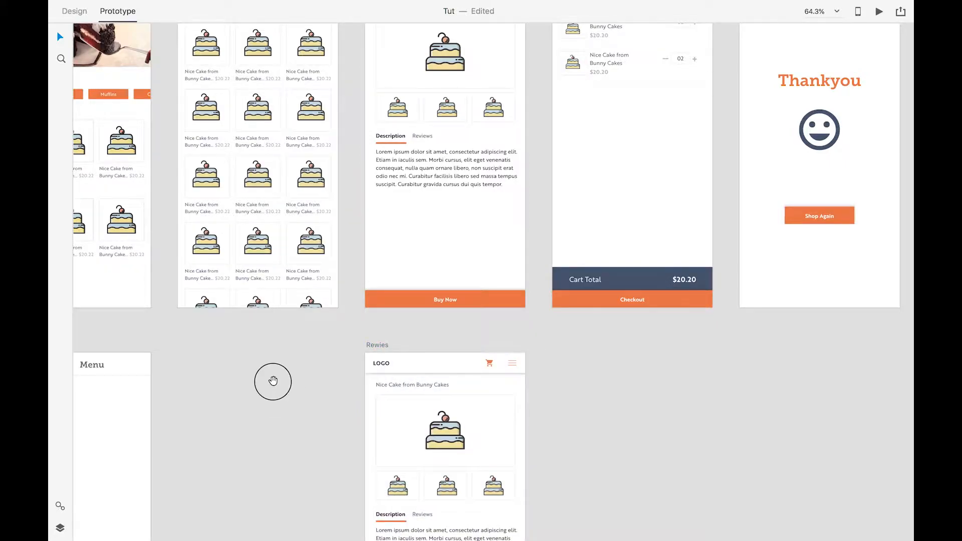
# - Switch to Design mode and ungroup the Description and Reviews block on the Rewies artboard
pyautogui.moveTo(273, 383); pyautogui.dragTo(298, 249)
pyautogui.scroll(3, 360, 264)
pyautogui.click(391, 250)
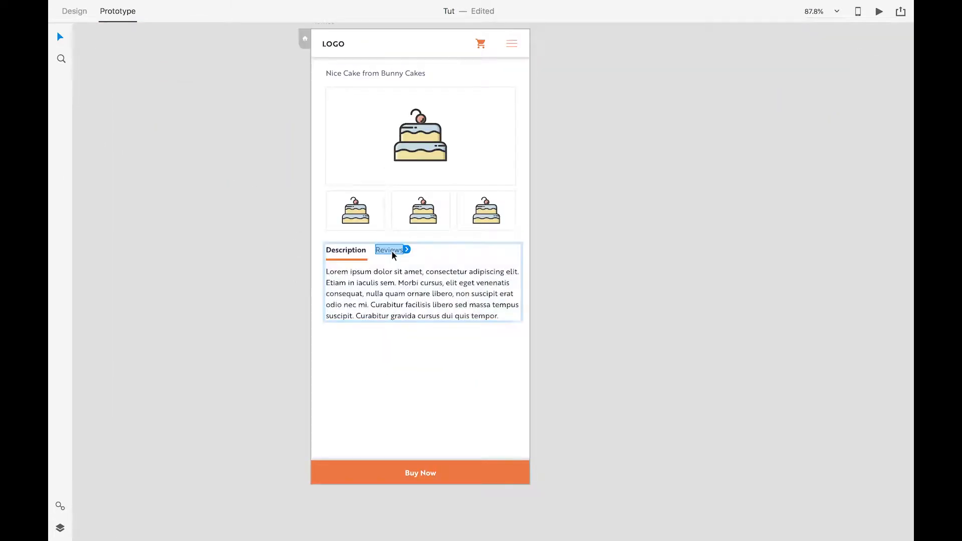
pyautogui.click(75, 12)
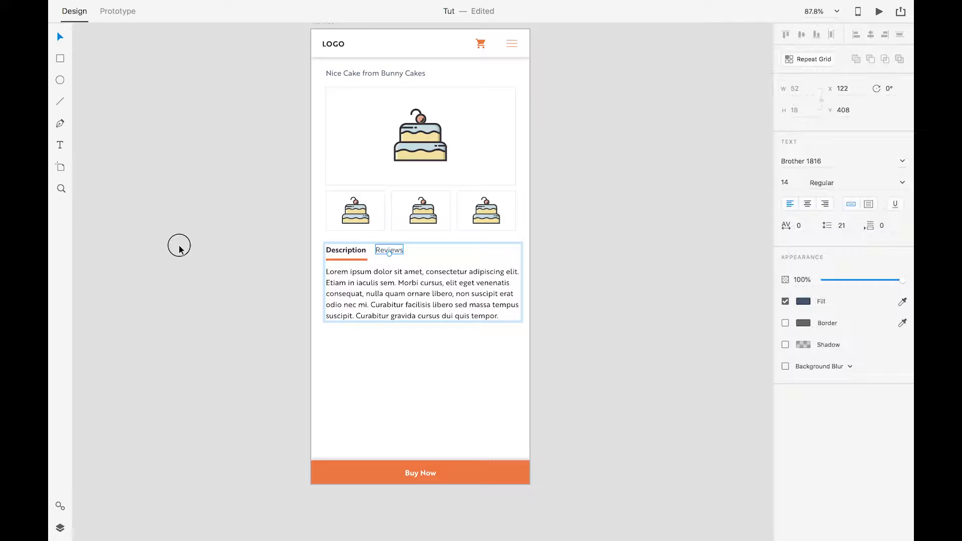
pyautogui.click(179, 255)
pyautogui.click(382, 253)
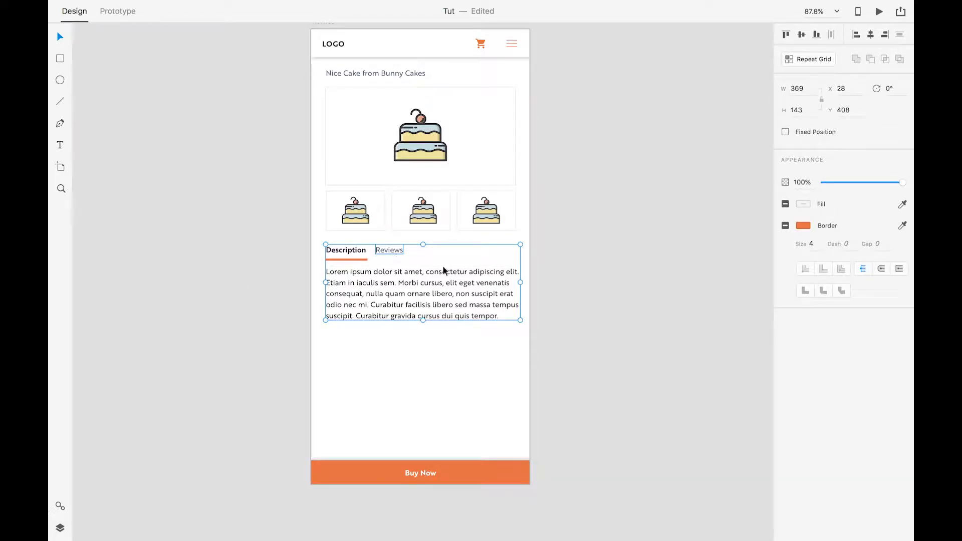
# - Set the Reviews label on the Rewies artboard to the Bold font weight
pyautogui.doubleClick(389, 251)
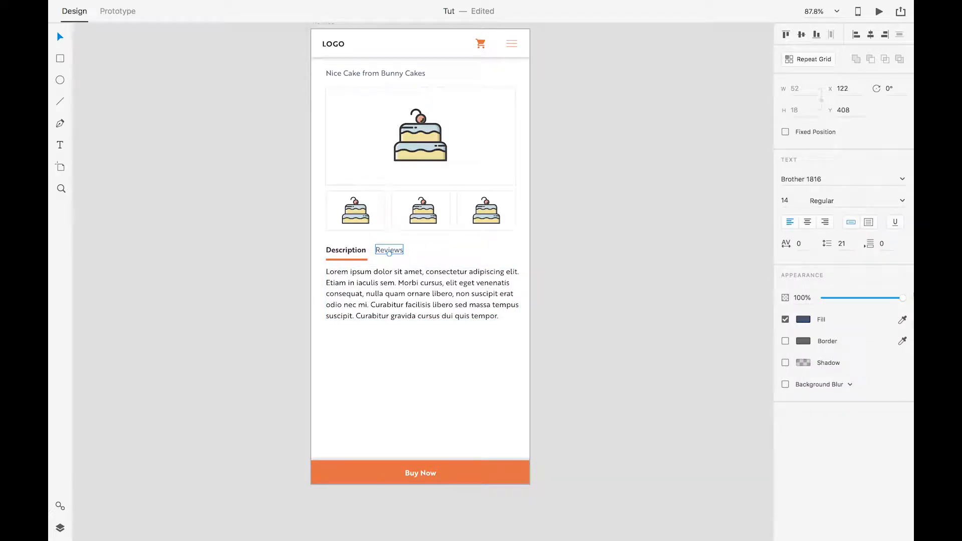
pyautogui.click(833, 201)
pyautogui.press('Tab')
pyautogui.click(824, 201)
pyautogui.write('Bold')
pyautogui.press('Return')
pyautogui.click(690, 290)
# - Copy the Description label's fill colour on the Rewies artboard and apply it, #4F3C53, to the Reviews label
pyautogui.click(356, 258)
pyautogui.scroll(3, 356, 259)
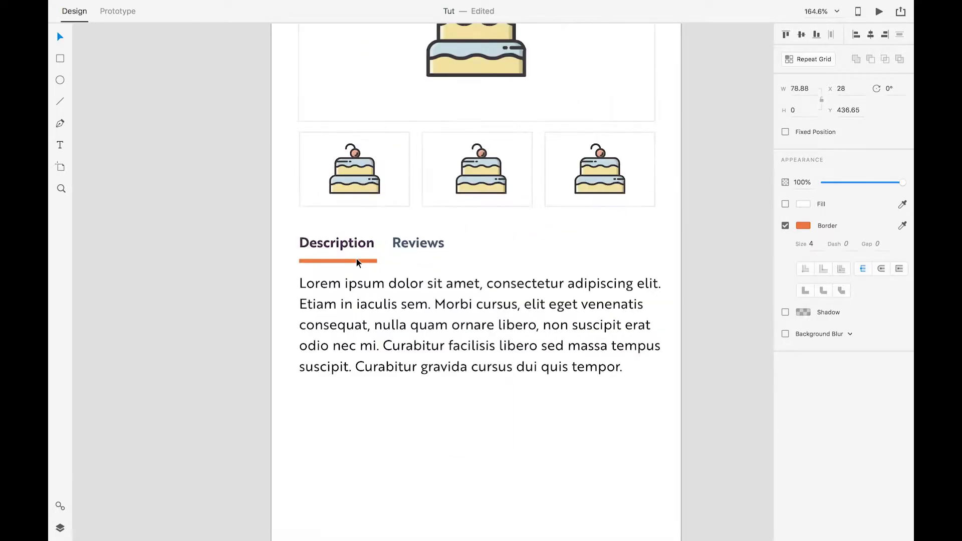
pyautogui.click(349, 247)
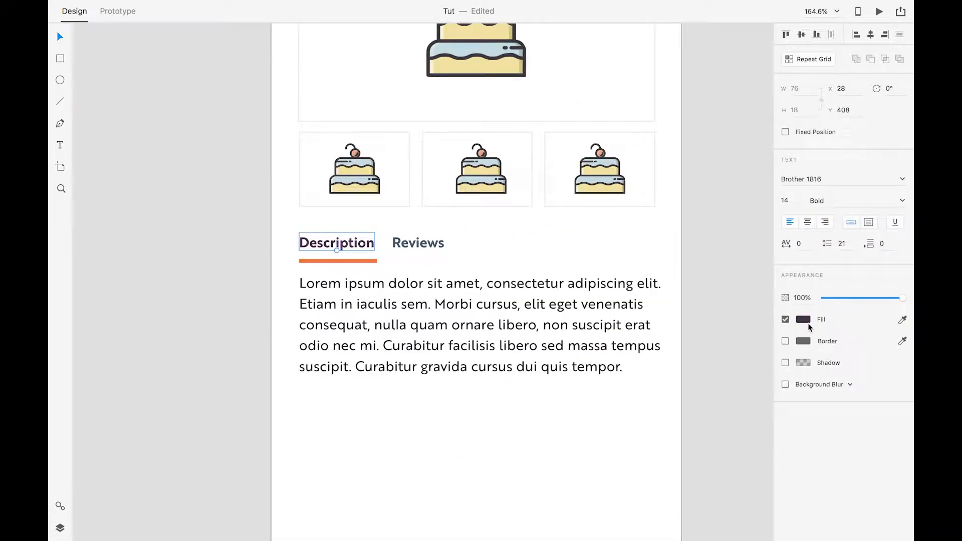
pyautogui.click(805, 320)
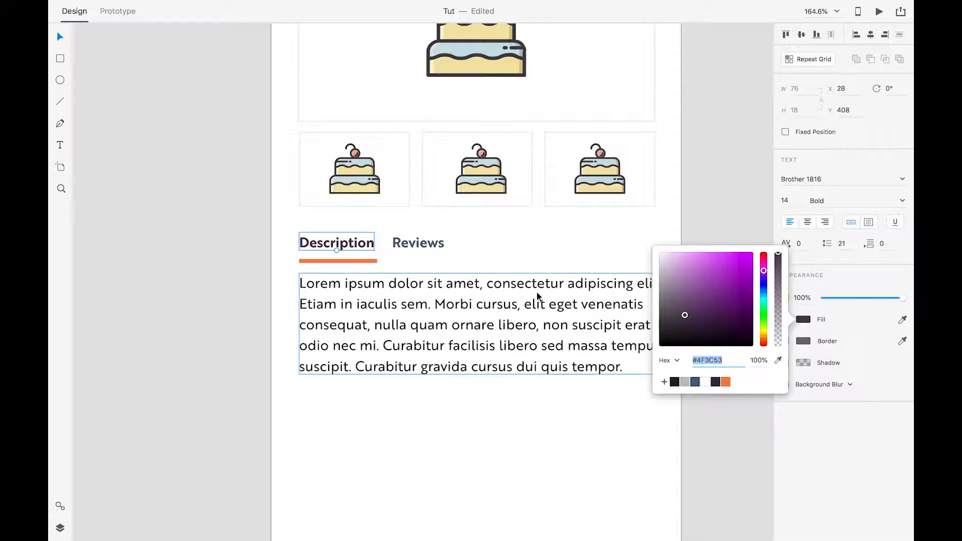
pyautogui.click(421, 246)
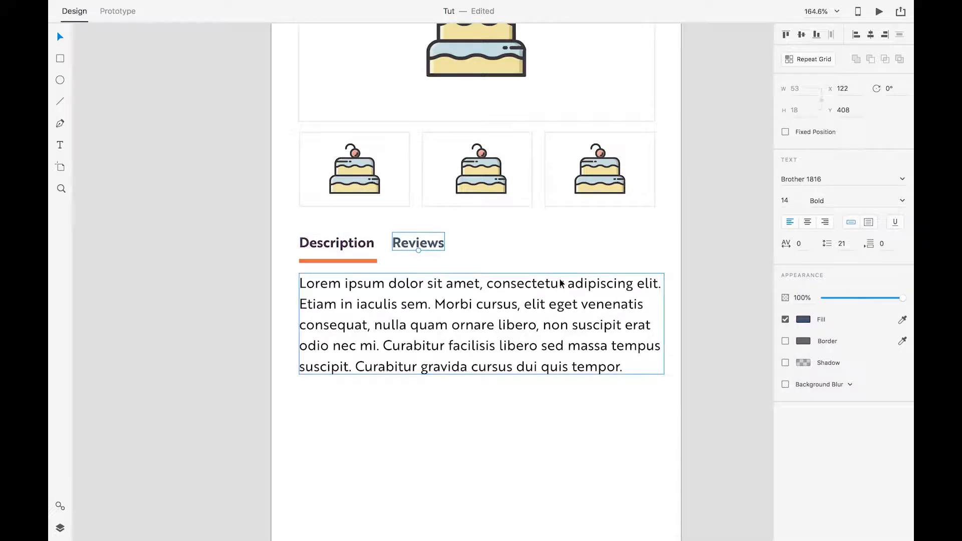
pyautogui.click(804, 320)
pyautogui.write('4F3C53')
pyautogui.press('Tab')
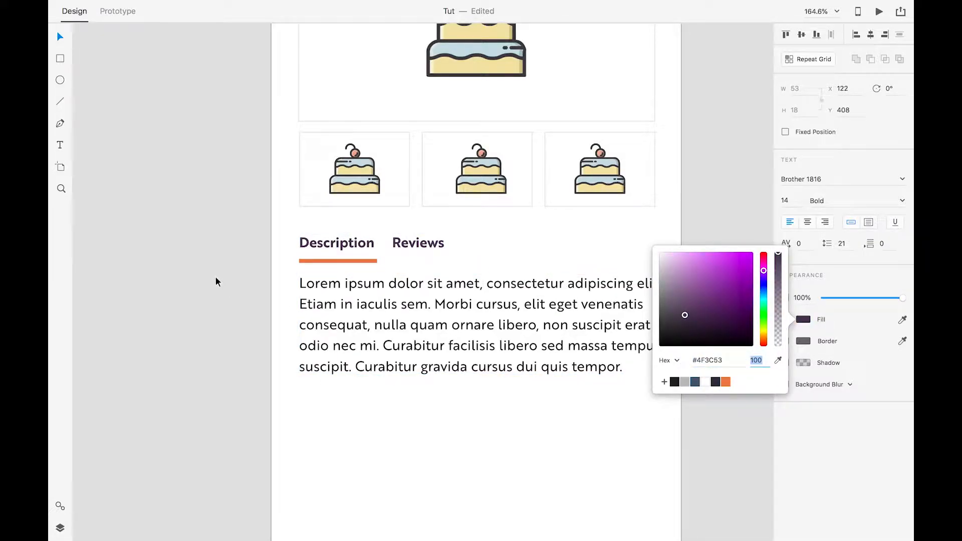
pyautogui.click(216, 282)
# - Move the orange underline beneath the Reviews label and set the Description label's font weight to Regular
pyautogui.click(331, 261)
pyautogui.moveTo(344, 263); pyautogui.dragTo(421, 270)
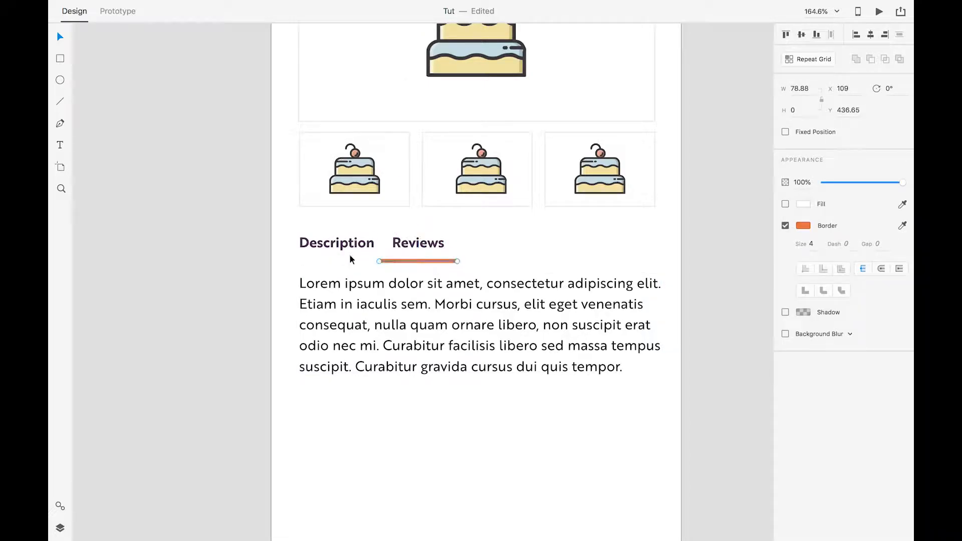
pyautogui.click(327, 250)
pyautogui.click(840, 200)
pyautogui.write('Regular')
pyautogui.press('Tab')
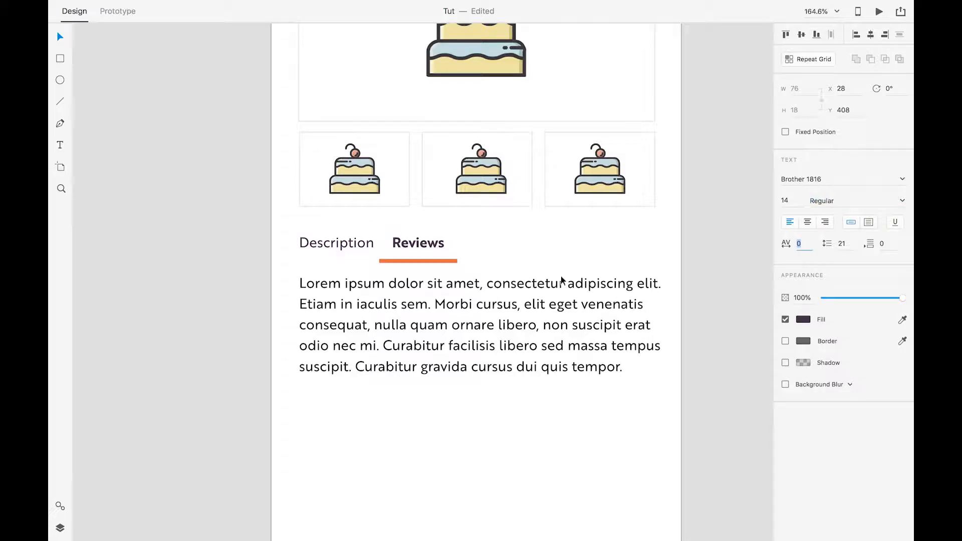
# - Copy the fill colour hex value of the inactive Reviews label on the Produc Page artboard
pyautogui.scroll(-10, 209, 286)
pyautogui.scroll(7, 209, 290)
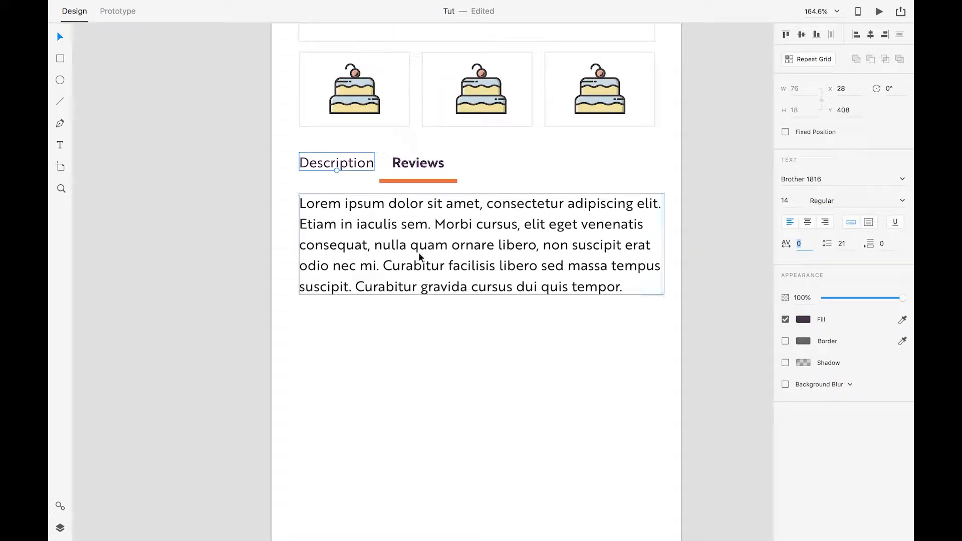
pyautogui.click(226, 260)
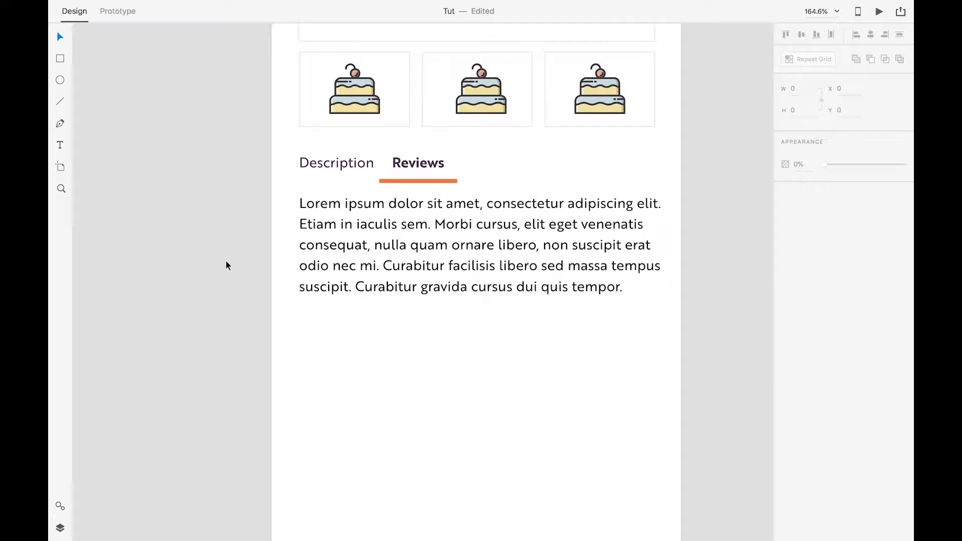
pyautogui.scroll(-3, 225, 260)
pyautogui.moveTo(221, 256); pyautogui.dragTo(236, 468)
pyautogui.scroll(5, 236, 468)
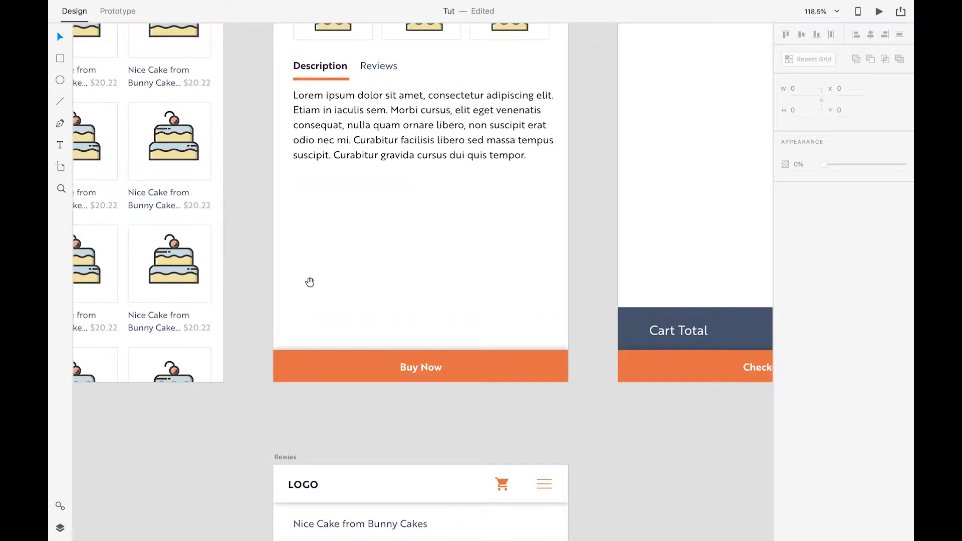
pyautogui.click(386, 72)
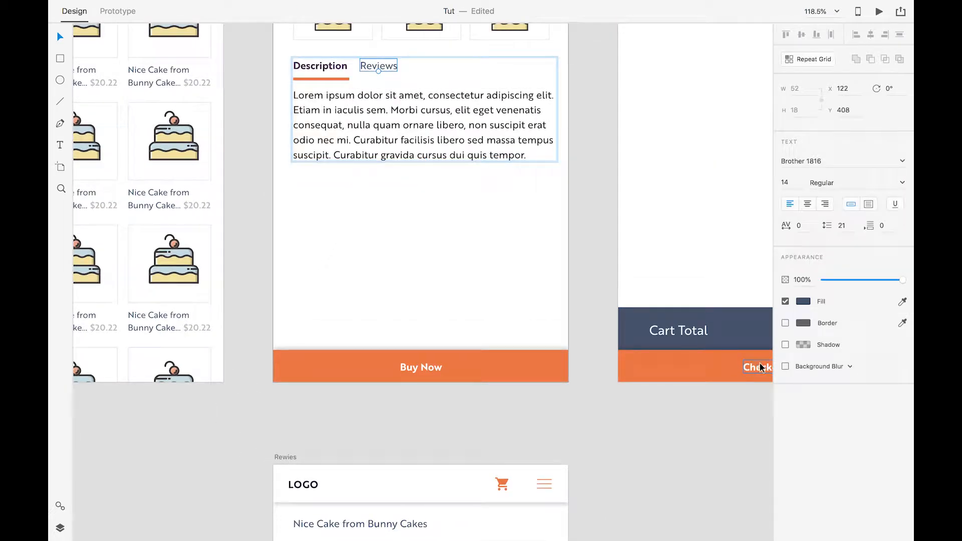
pyautogui.click(802, 302)
pyautogui.hotkey('ctrl', 'c')
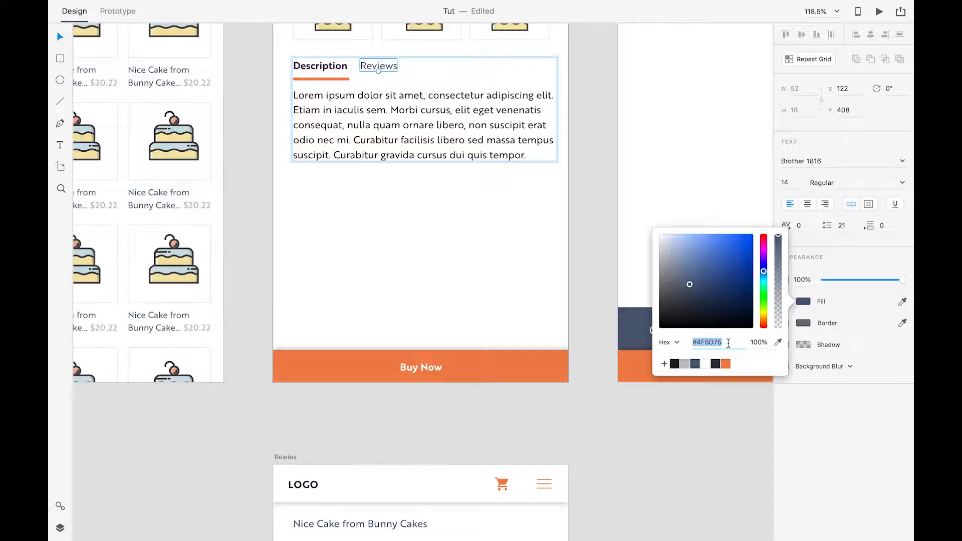
pyautogui.click(228, 494)
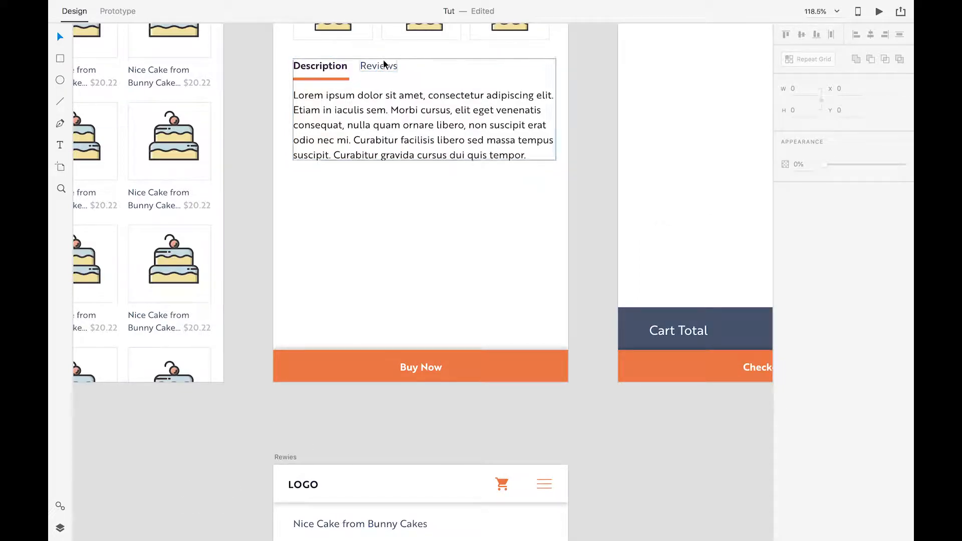
pyautogui.click(381, 68)
pyautogui.scroll(5, 300, 331)
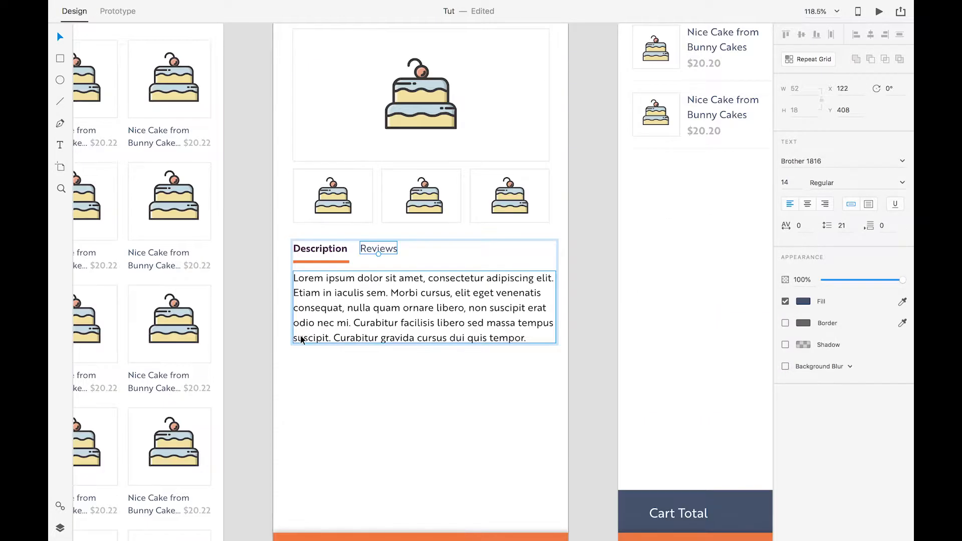
# - Set the Description label's fill on the Rewies artboard to #4F5D75
pyautogui.scroll(-10, 299, 333)
pyautogui.click(227, 363)
pyautogui.scroll(-5, 210, 365)
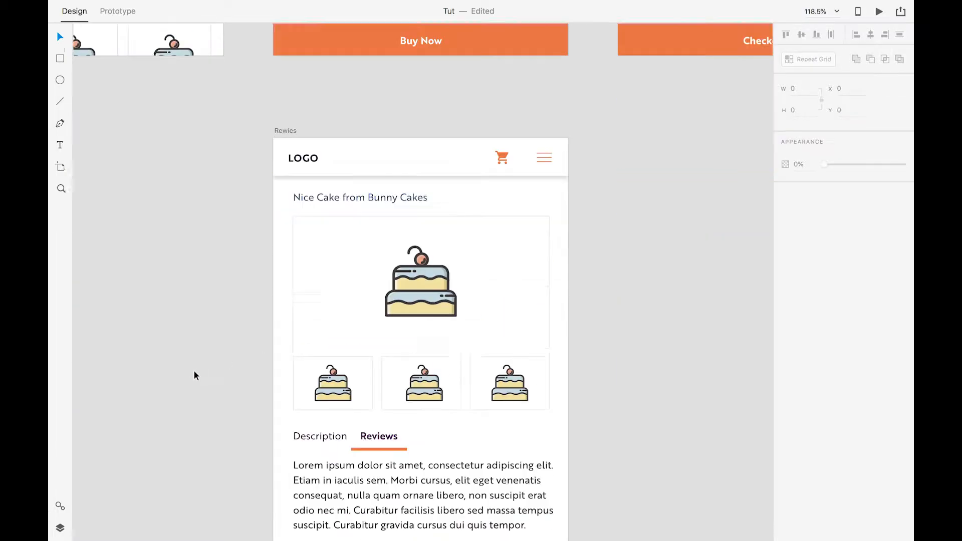
pyautogui.doubleClick(303, 313)
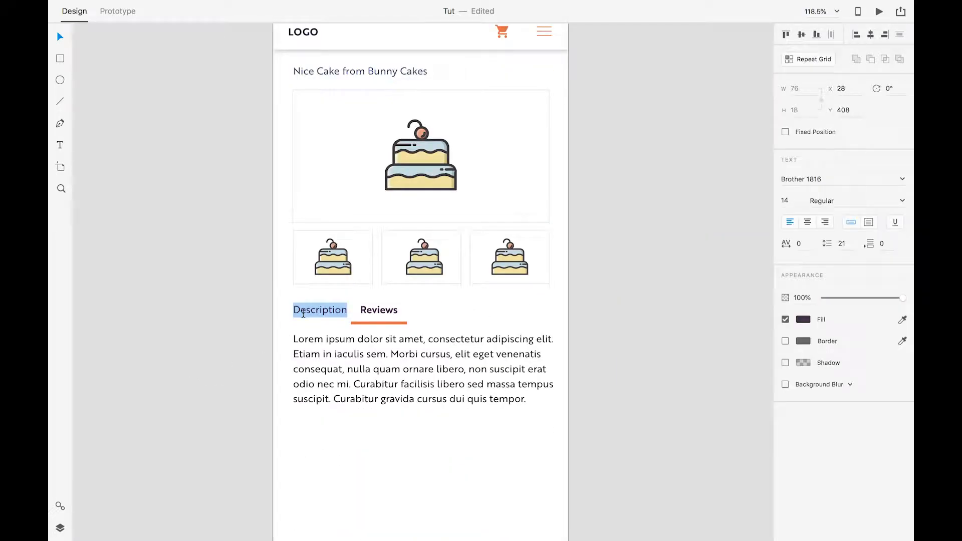
pyautogui.click(803, 319)
pyautogui.hotkey('ctrl', 'v')
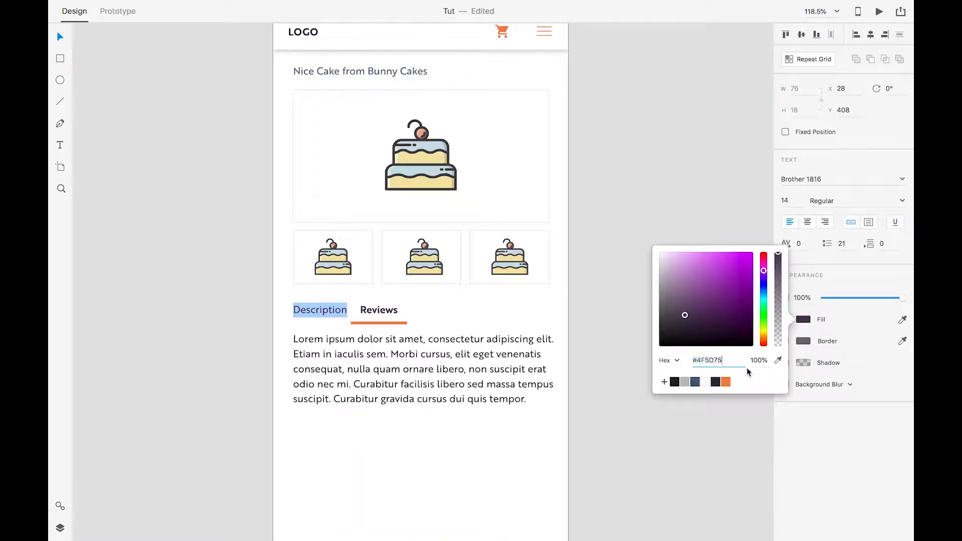
pyautogui.press('Tab')
pyautogui.press('Escape')
pyautogui.click(581, 251)
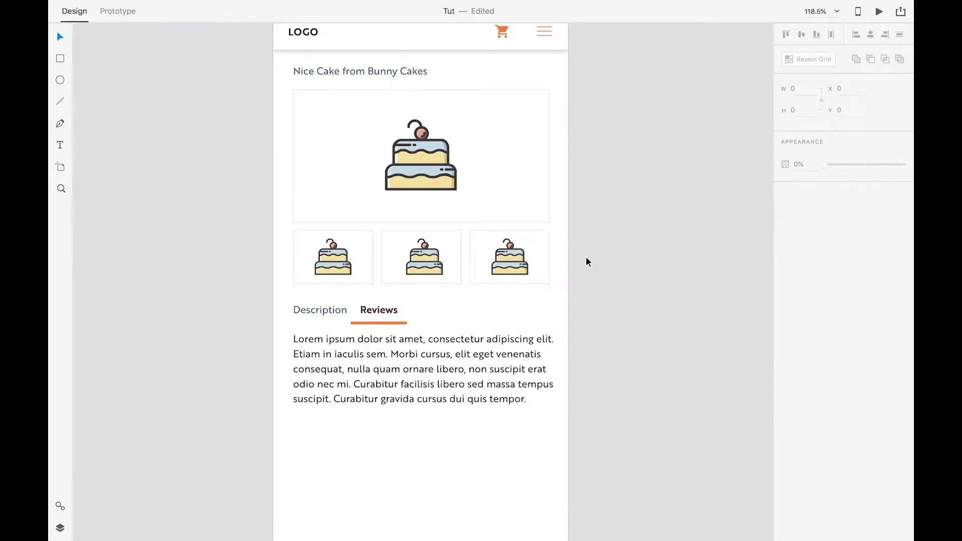
# - Return to Prototype mode and ungroup the Description and Reviews block on the Produc Page artboard
pyautogui.scroll(-4, 589, 259)
pyautogui.moveTo(608, 210); pyautogui.dragTo(573, 260)
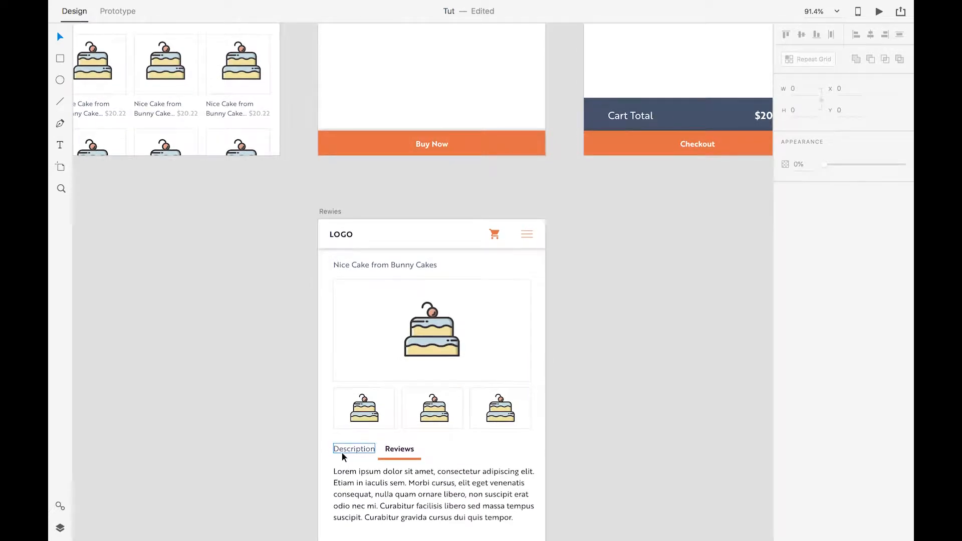
pyautogui.scroll(5, 342, 452)
pyautogui.scroll(6, 360, 137)
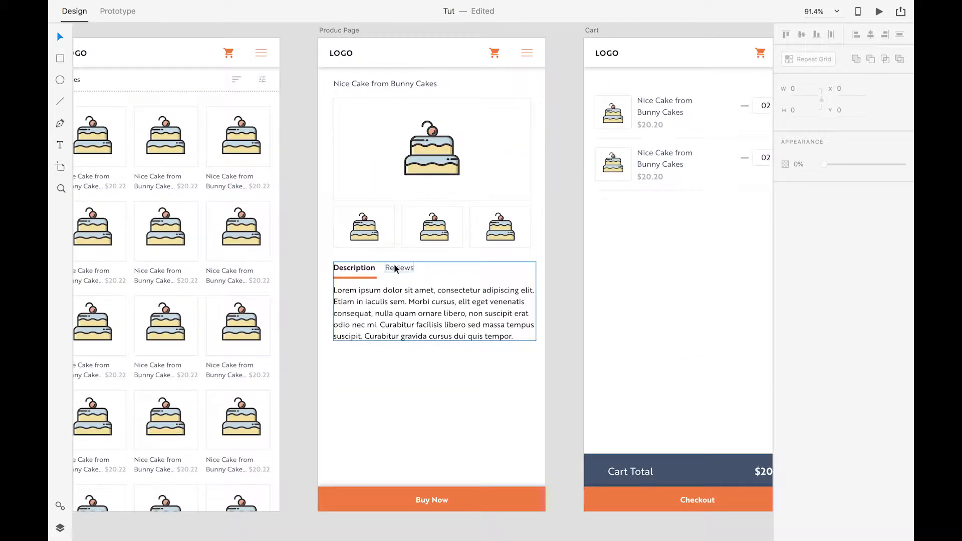
pyautogui.scroll(-5, 395, 269)
pyautogui.scroll(3, 398, 269)
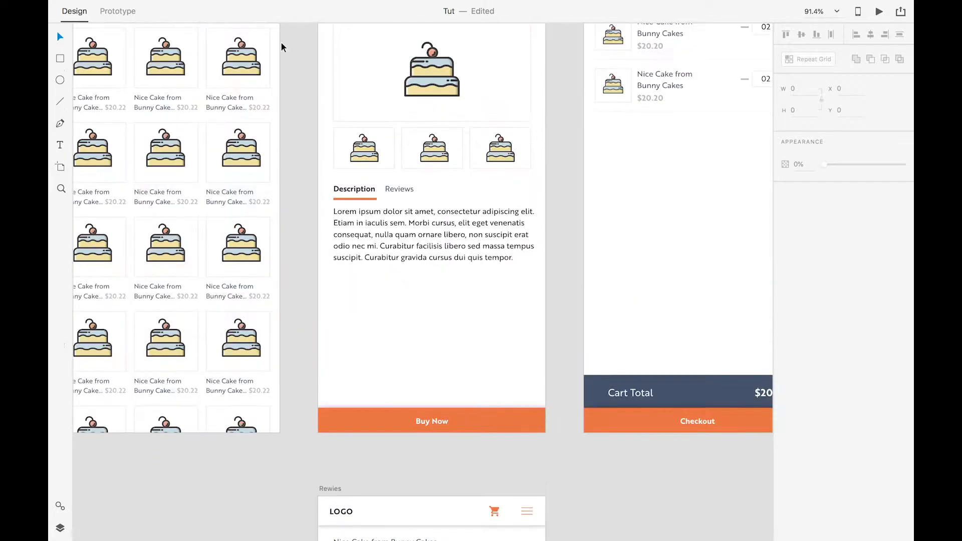
pyautogui.click(120, 12)
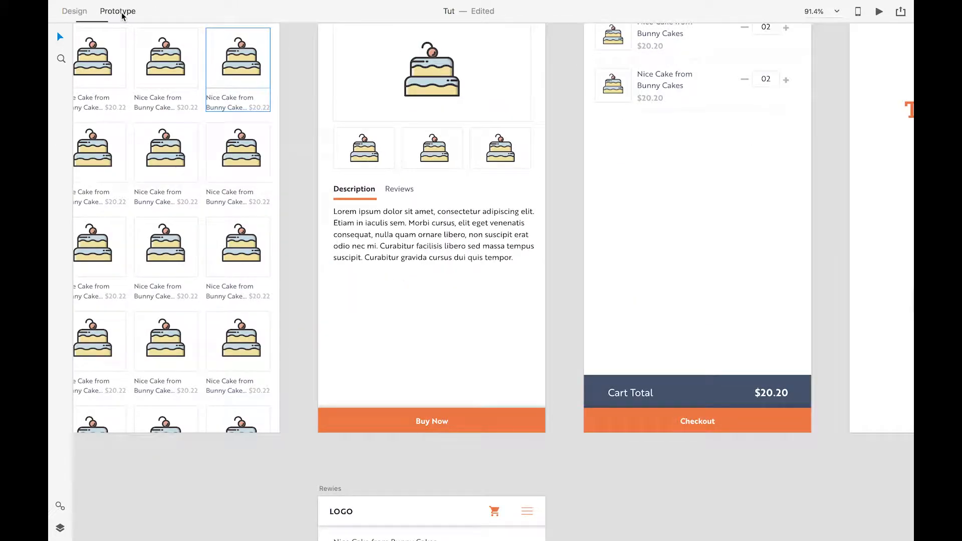
pyautogui.click(396, 191)
pyautogui.press('super+shift+g')
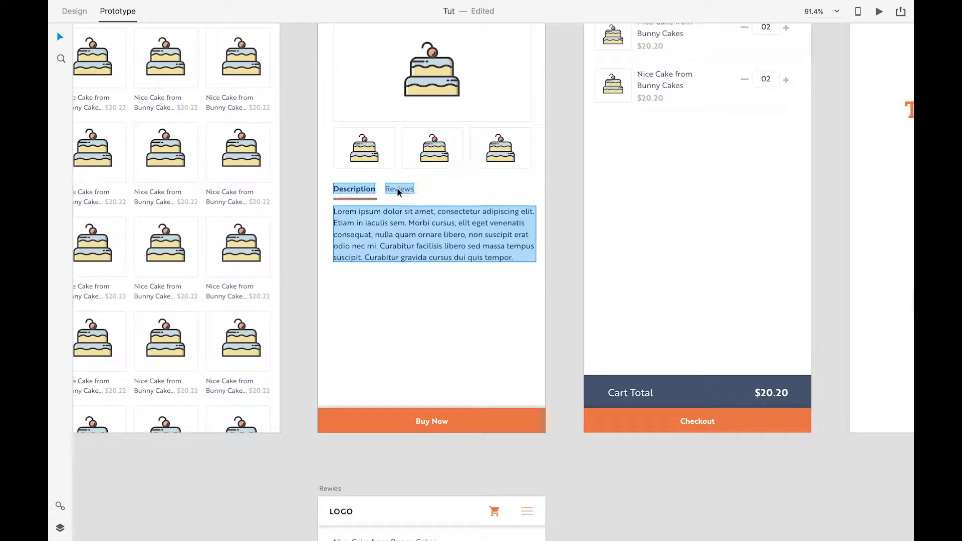
pyautogui.click(543, 195)
pyautogui.click(561, 226)
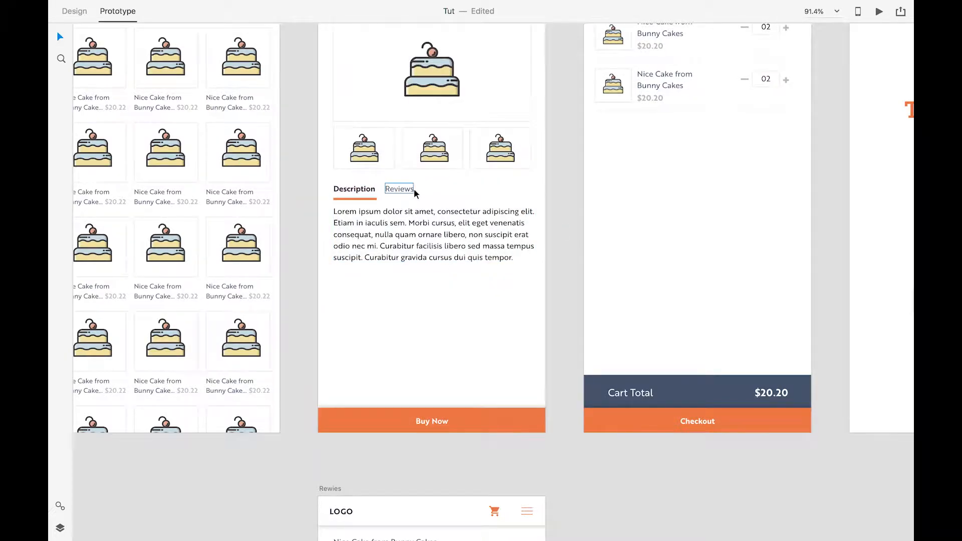
# - Link the Reviews label on the Produc Page artboard to the Rewies artboard with a Dissolve transition lasting 0.2 s
pyautogui.click(399, 189)
pyautogui.scroll(1, 414, 196)
pyautogui.scroll(-5, 414, 198)
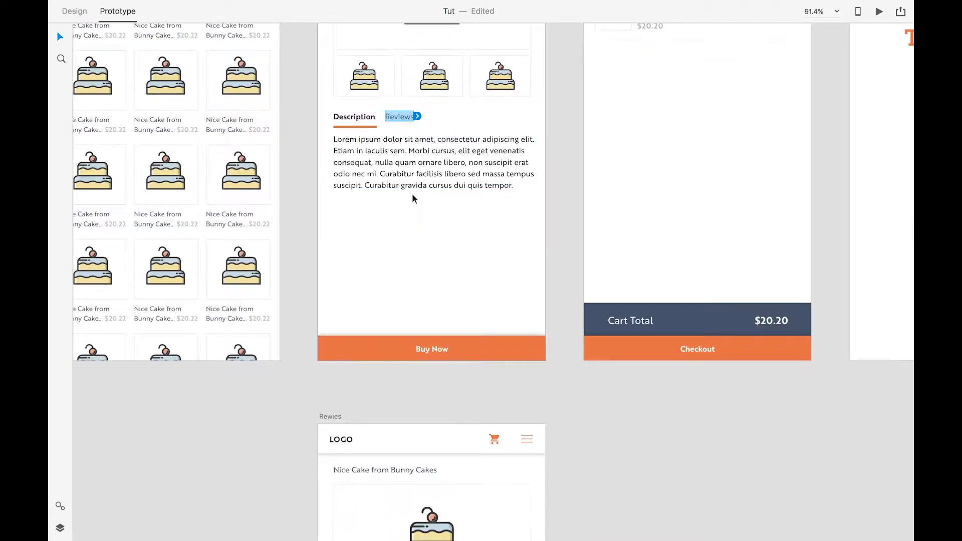
pyautogui.moveTo(419, 111); pyautogui.dragTo(399, 425)
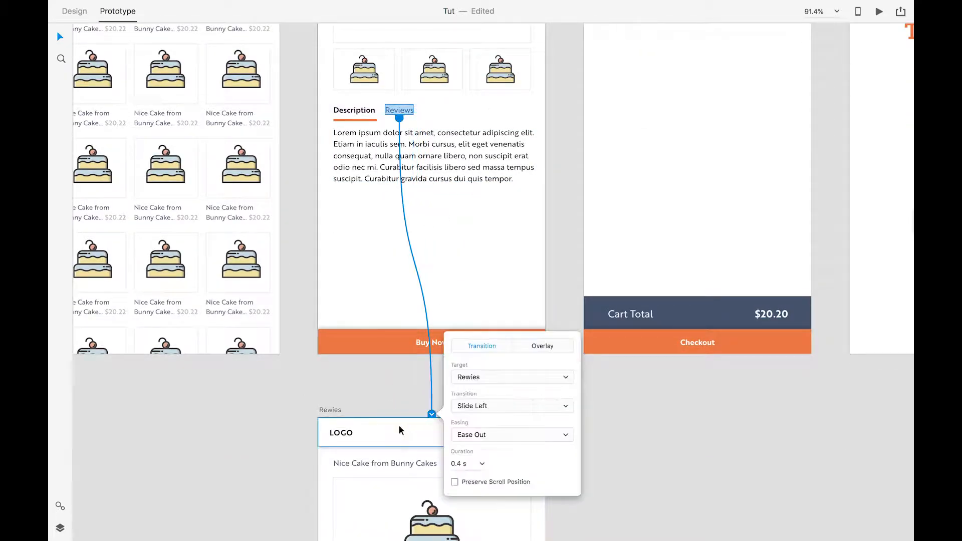
pyautogui.click(483, 405)
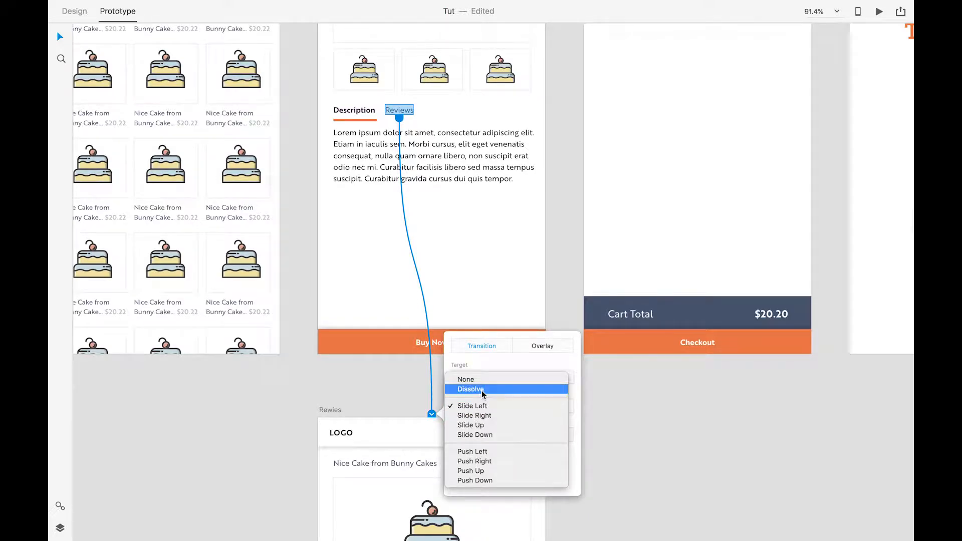
pyautogui.click(471, 389)
pyautogui.click(482, 464)
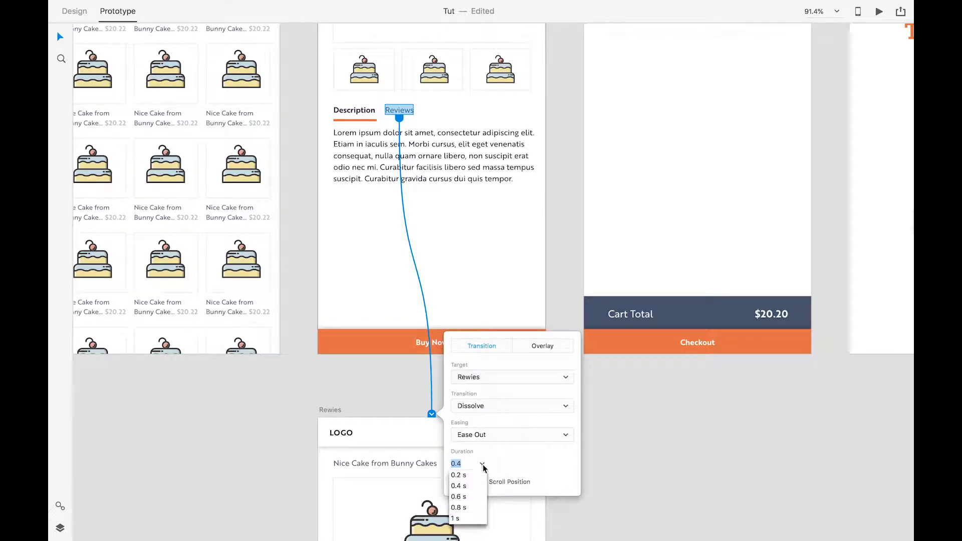
pyautogui.click(465, 477)
pyautogui.click(590, 430)
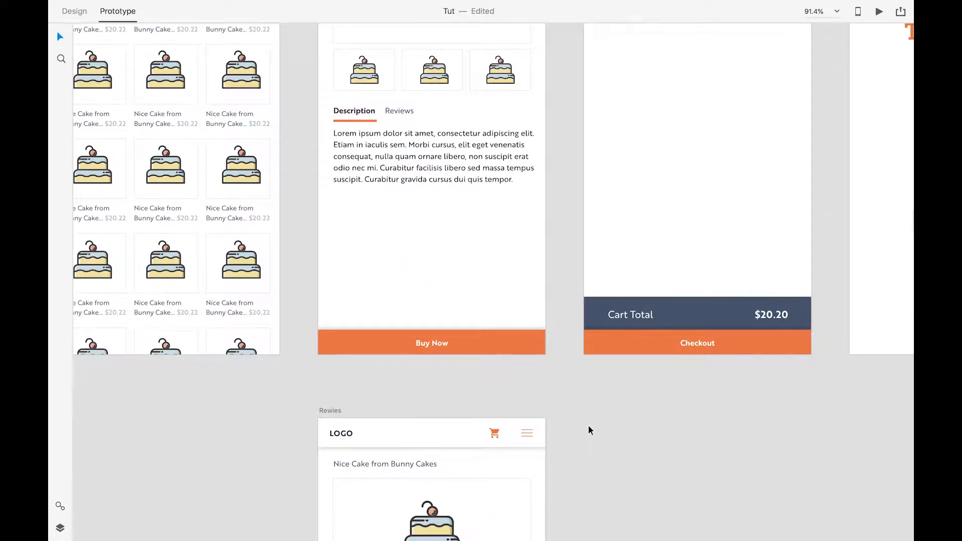
# - Link the Description label on the Rewies artboard back to the Produc Page with a 0.2 s Dissolve transition
pyautogui.scroll(2, 588, 425)
pyautogui.scroll(-8, 587, 424)
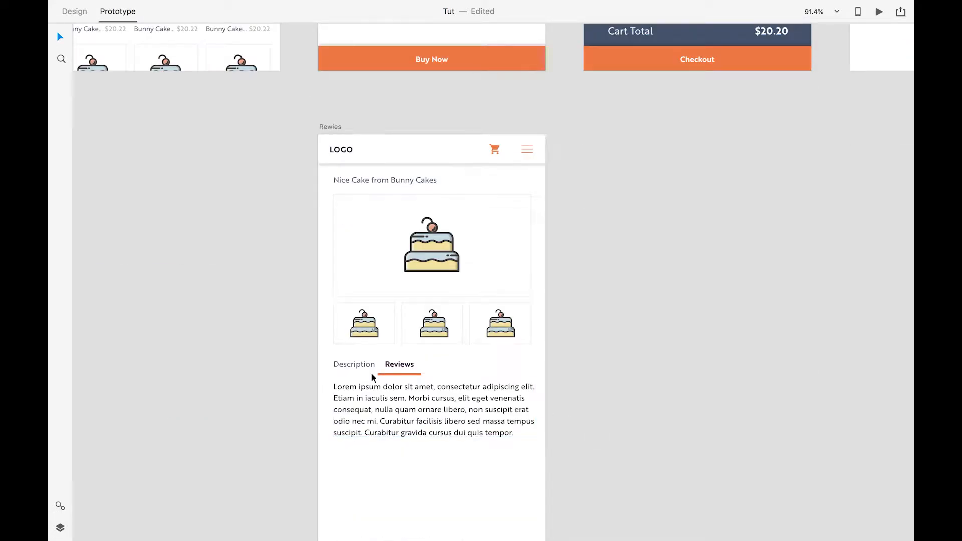
pyautogui.click(354, 365)
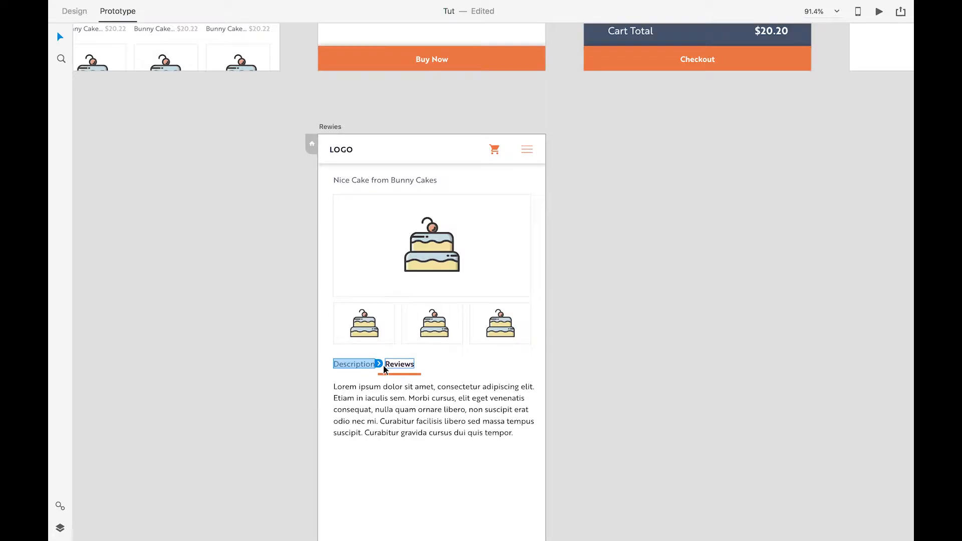
pyautogui.scroll(1, 382, 368)
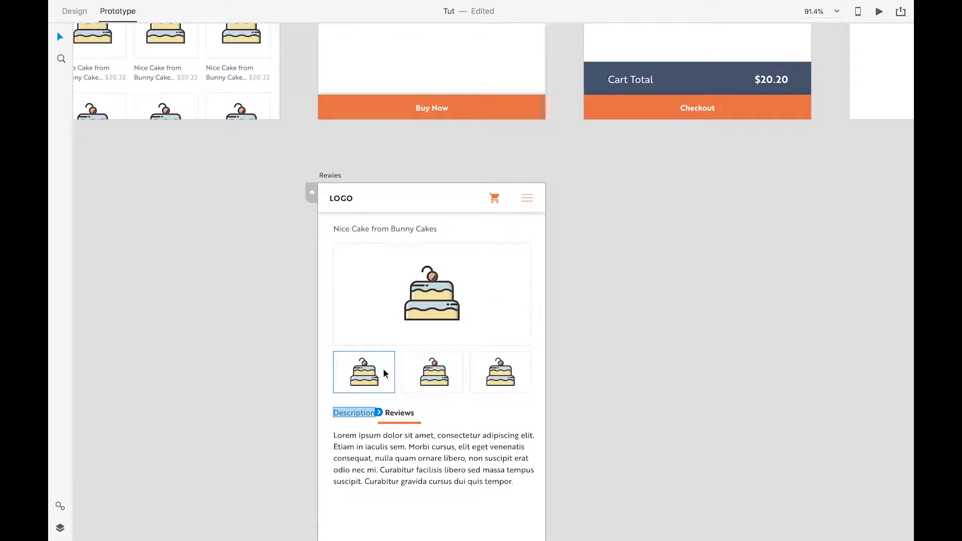
pyautogui.scroll(1, 382, 373)
pyautogui.moveTo(379, 430); pyautogui.dragTo(385, 68)
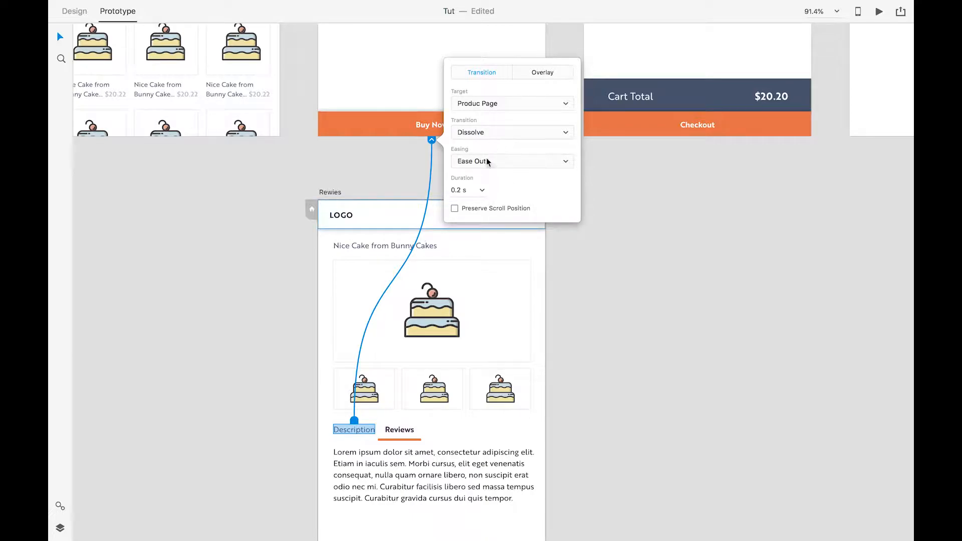
pyautogui.click(572, 283)
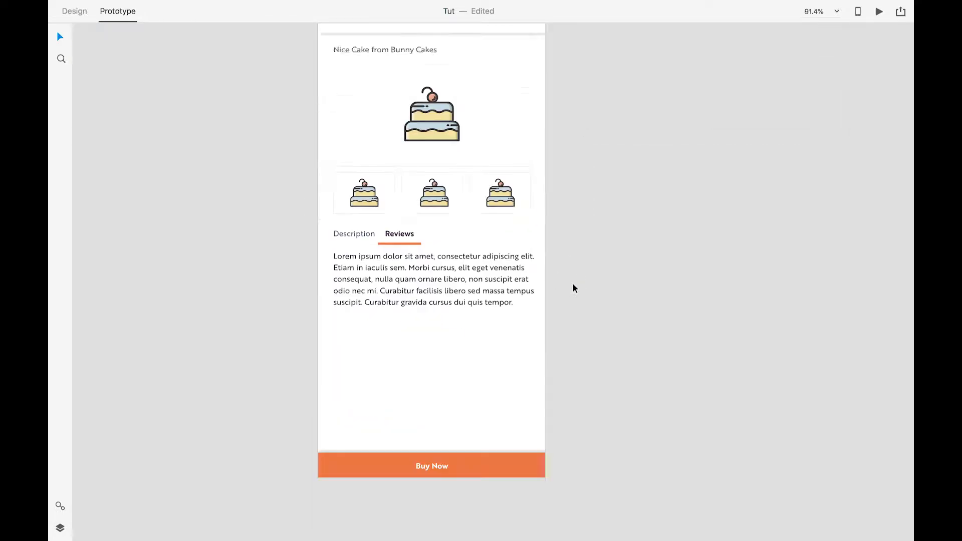
# - Preview the prototype from the Produc Page, switching between Description and Reviews several times, and close the preview
pyautogui.scroll(5, 573, 284)
pyautogui.scroll(15, 573, 284)
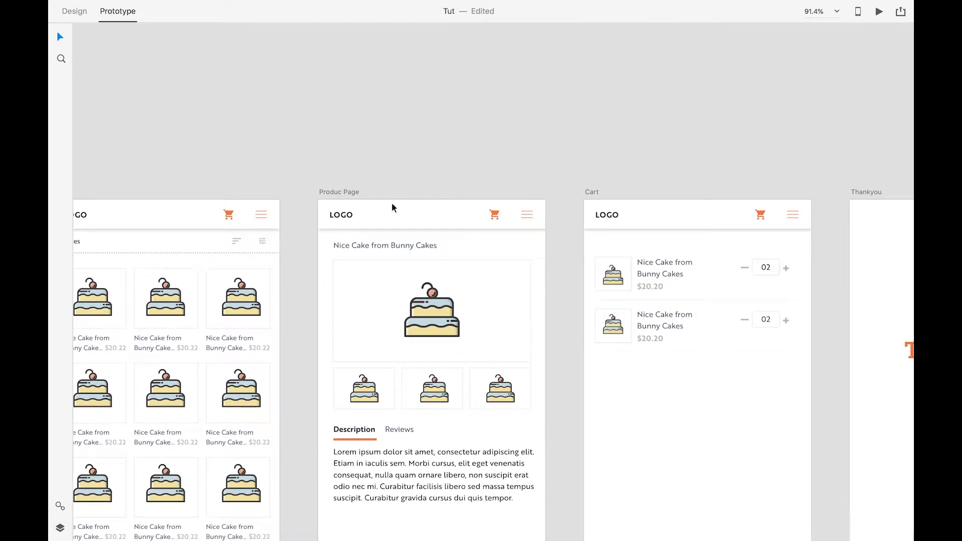
pyautogui.click(328, 191)
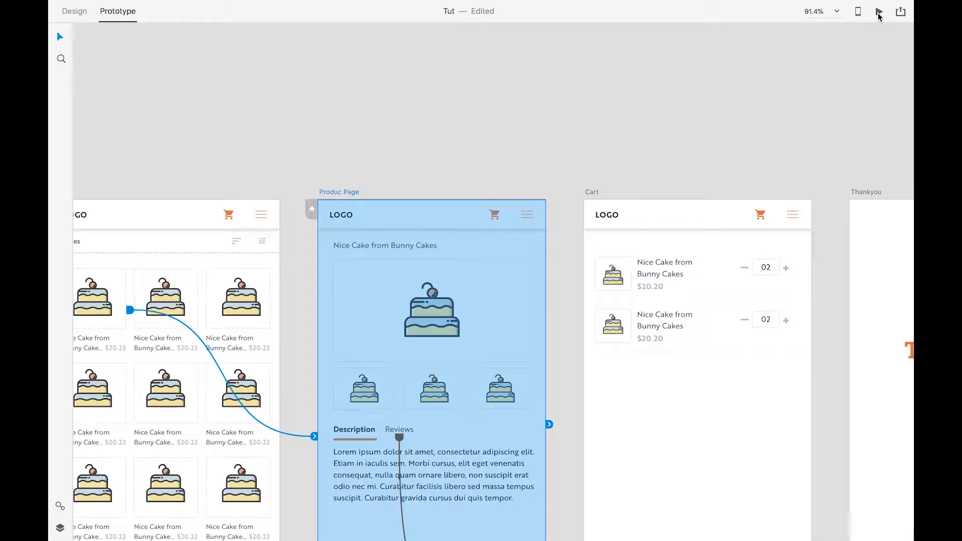
pyautogui.click(879, 12)
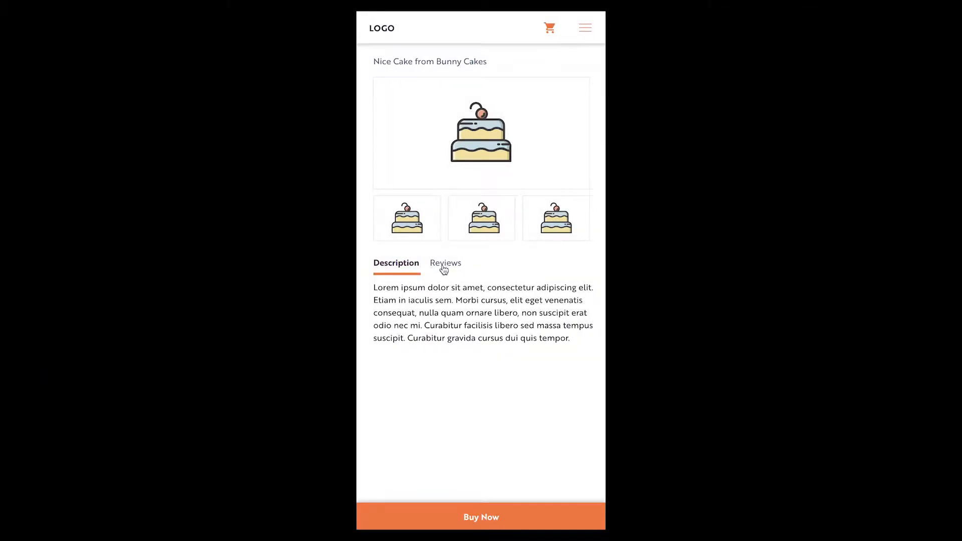
pyautogui.click(444, 270)
pyautogui.click(447, 268)
pyautogui.click(398, 265)
pyautogui.click(445, 266)
pyautogui.click(402, 265)
pyautogui.moveTo(53, 4)
pyautogui.click(59, 27)
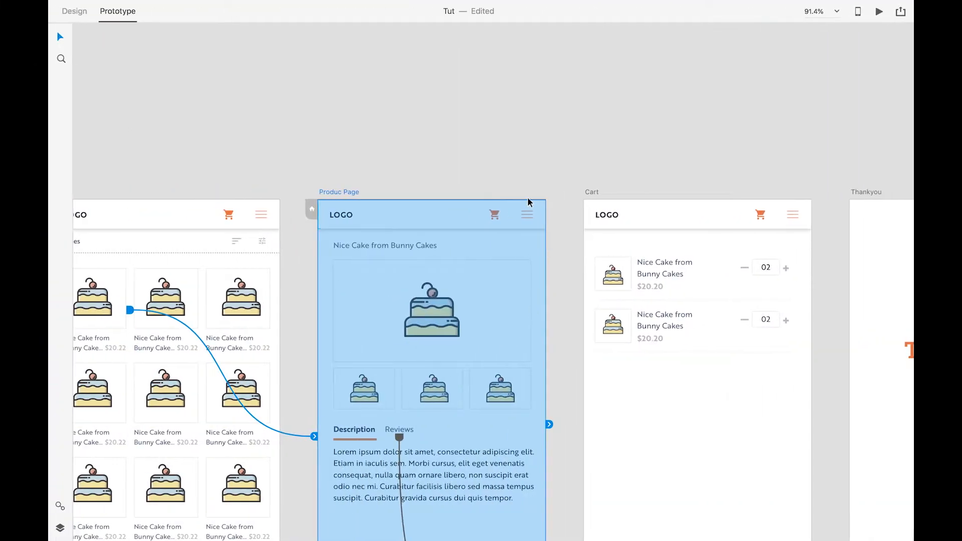
# - Shorten the body text under Reviews on the Rewies artboard so that it ends after the word "consequat"
pyautogui.moveTo(532, 179); pyautogui.dragTo(459, 71)
pyautogui.moveTo(408, 157); pyautogui.dragTo(396, 194)
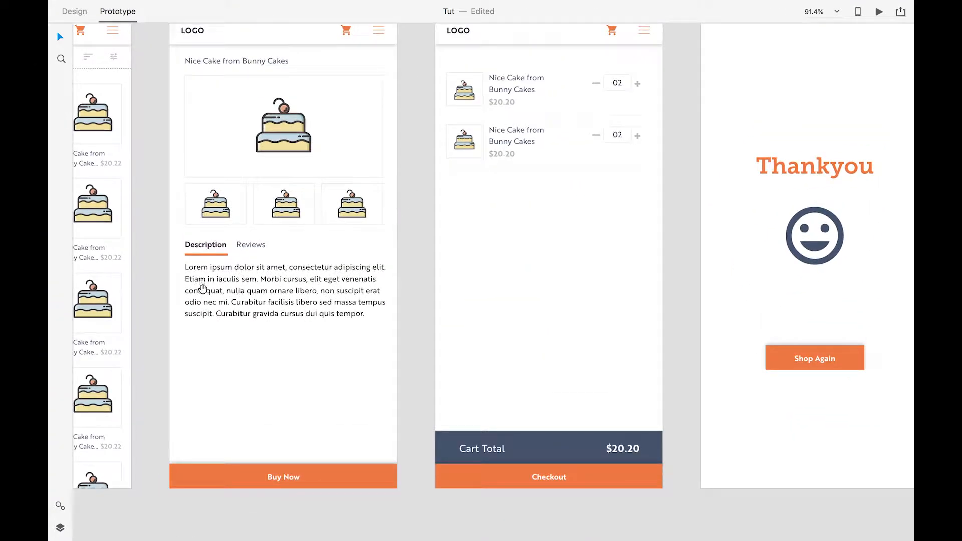
pyautogui.scroll(5, 228, 293)
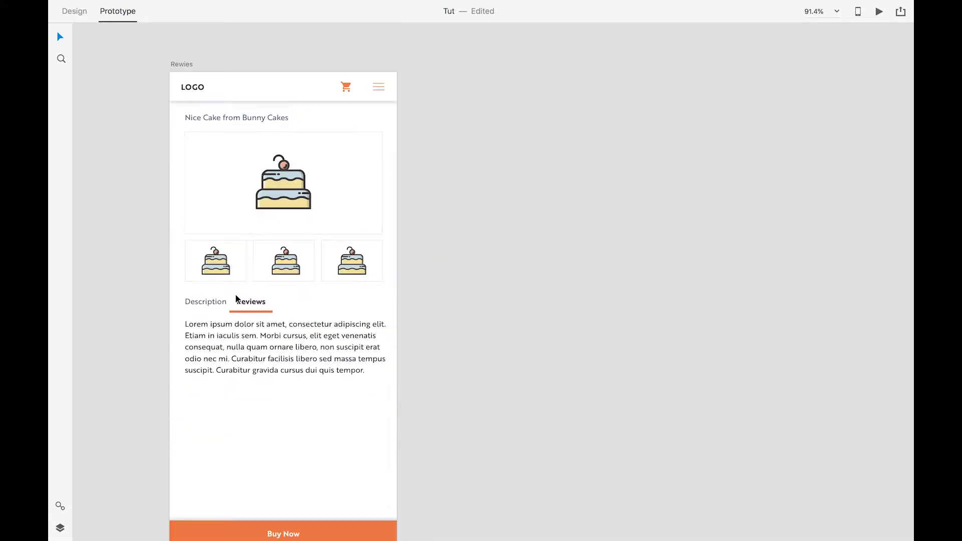
pyautogui.scroll(-5, 235, 295)
pyautogui.scroll(5, 265, 171)
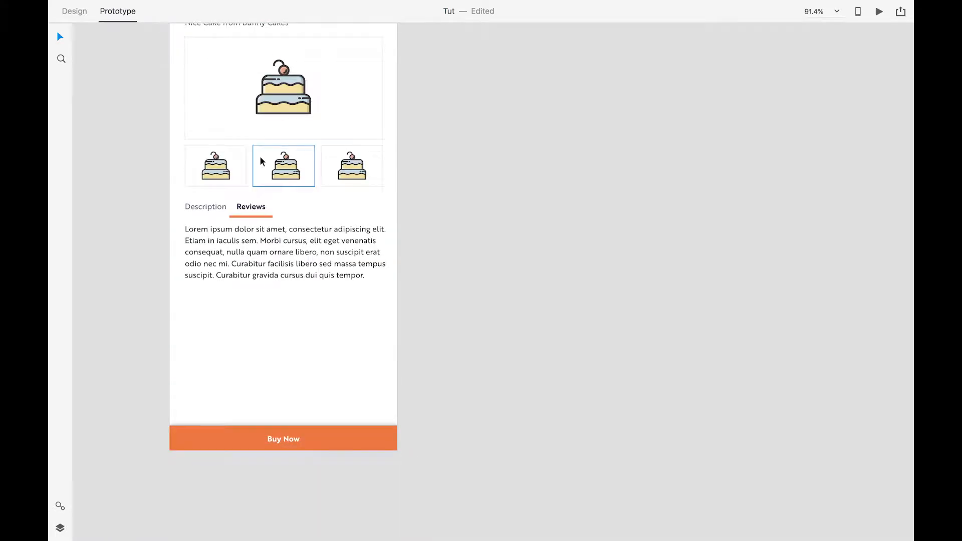
pyautogui.click(247, 228)
pyautogui.doubleClick(249, 245)
pyautogui.click(250, 252)
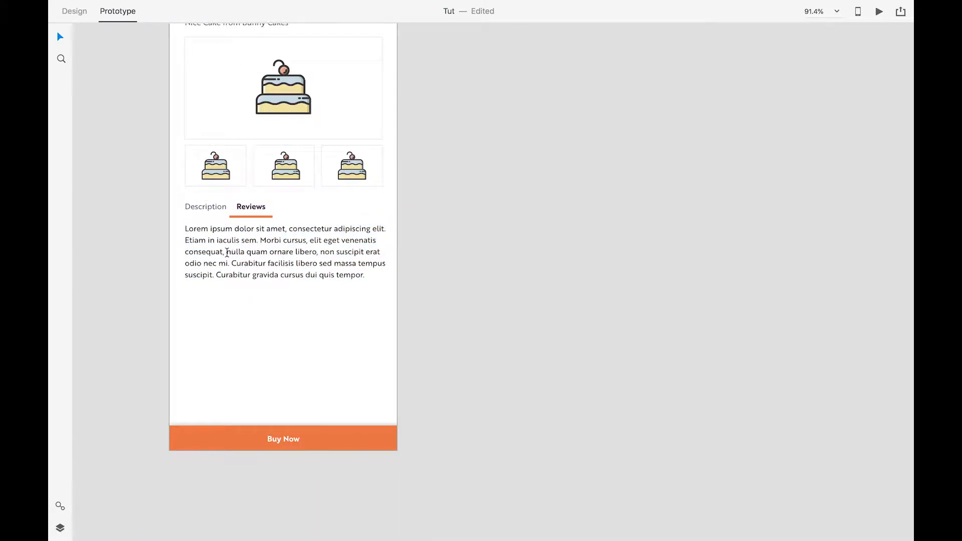
pyautogui.moveTo(227, 252); pyautogui.dragTo(390, 288)
pyautogui.press('BackSpace')
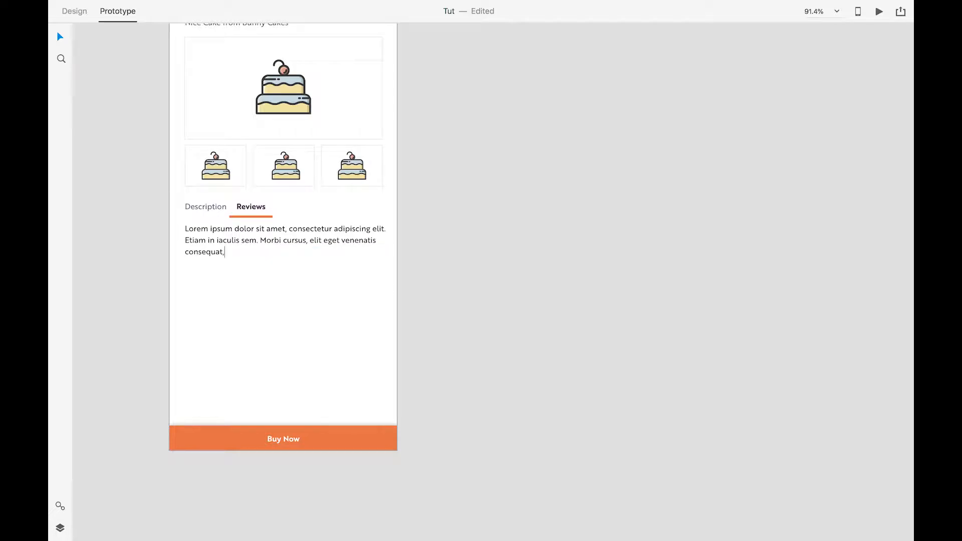
pyautogui.click(59, 38)
pyautogui.click(116, 181)
# - Preview the Produc Page again, toggling between the full description and the shortened reviews text, and close the preview
pyautogui.scroll(-4, 116, 182)
pyautogui.scroll(10, 140, 203)
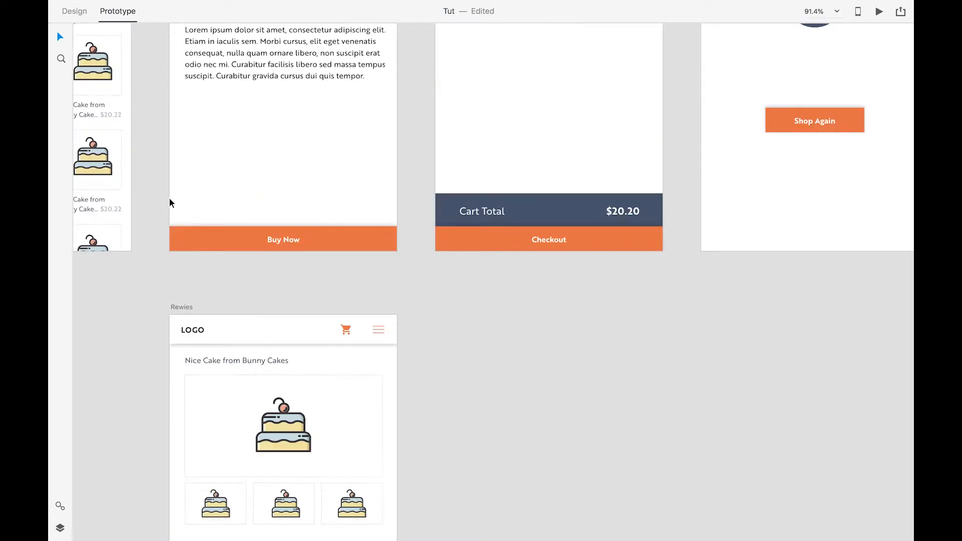
pyautogui.scroll(6, 170, 203)
pyautogui.click(190, 93)
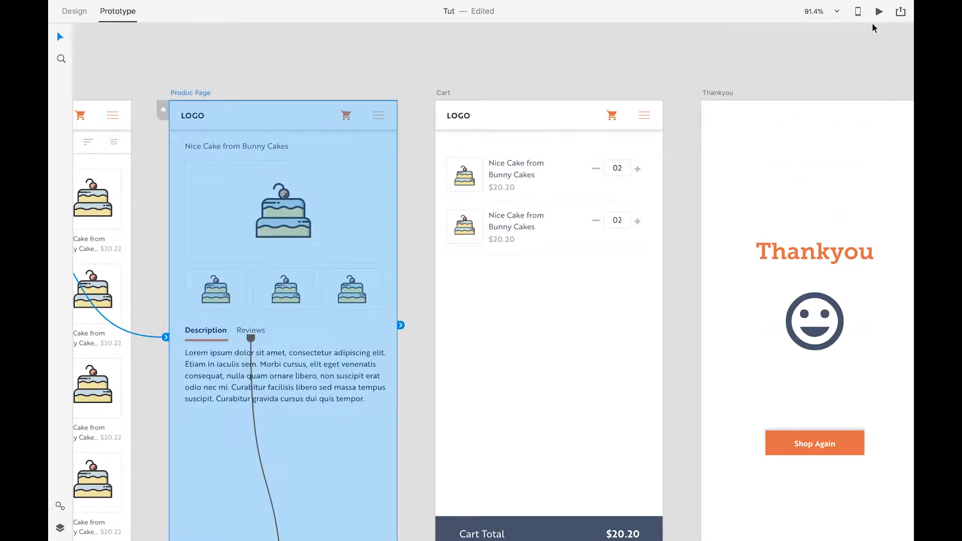
pyautogui.click(878, 12)
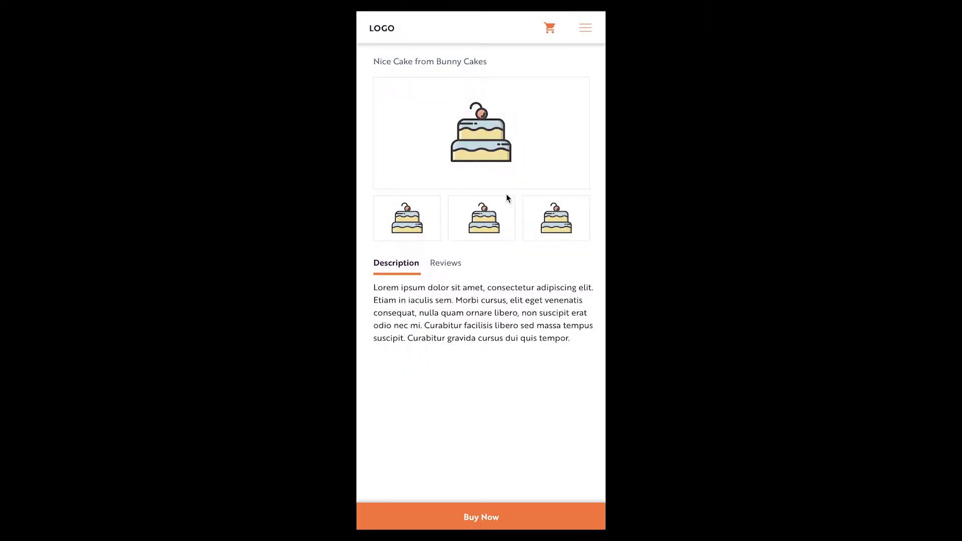
pyautogui.click(452, 262)
pyautogui.click(411, 265)
pyautogui.click(452, 264)
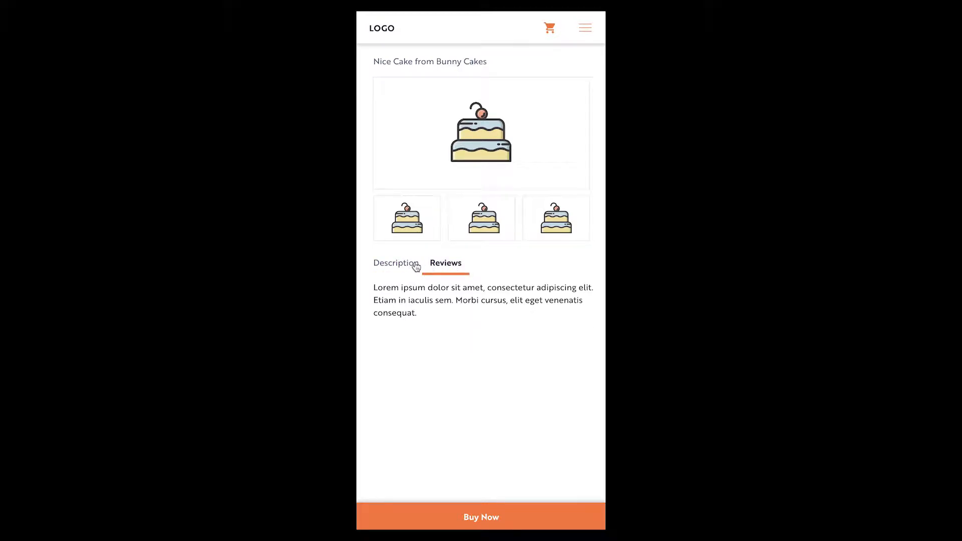
pyautogui.click(415, 266)
pyautogui.click(435, 263)
pyautogui.click(397, 263)
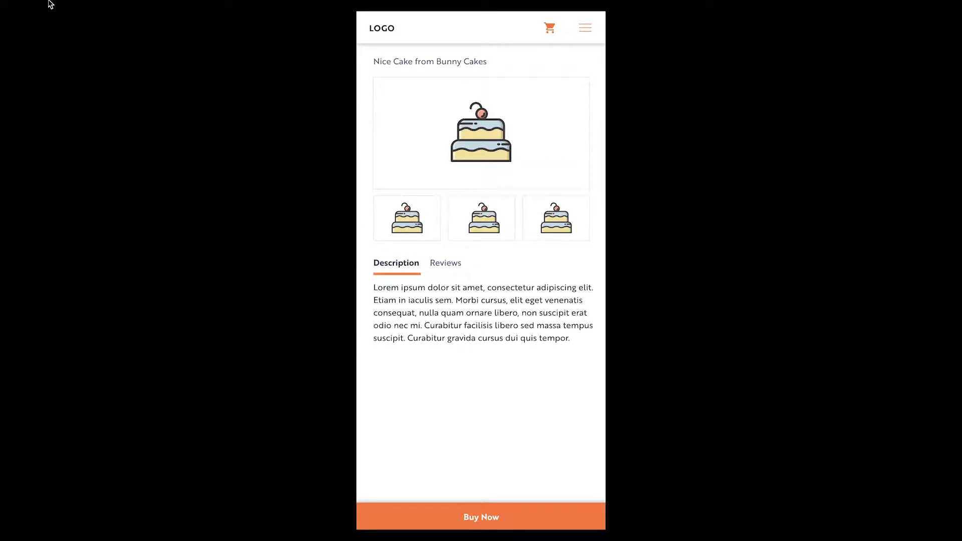
pyautogui.click(59, 25)
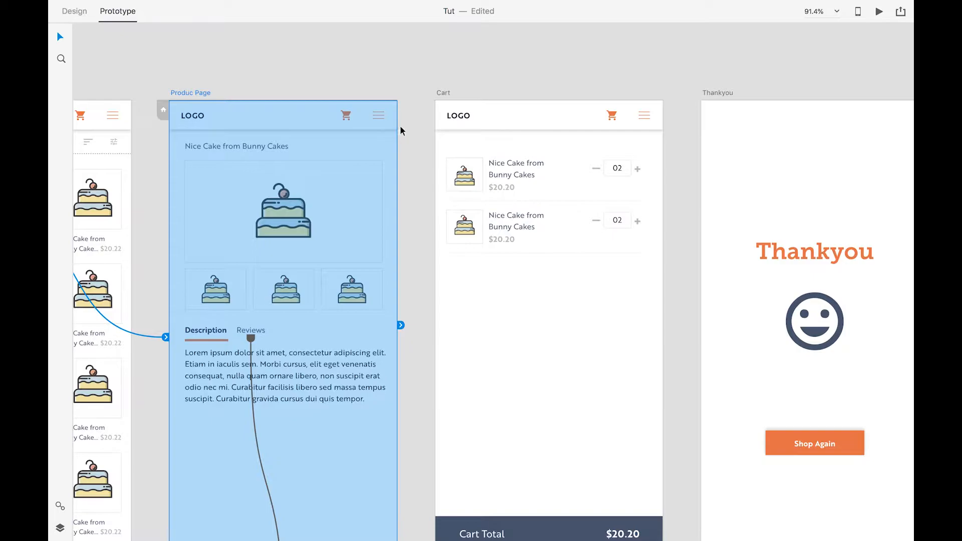
# - Switch to the Dummy wireframe document and examine its Filter Select and Filter Selected artboards
pyautogui.click(416, 161)
pyautogui.scroll(3, 402, 405)
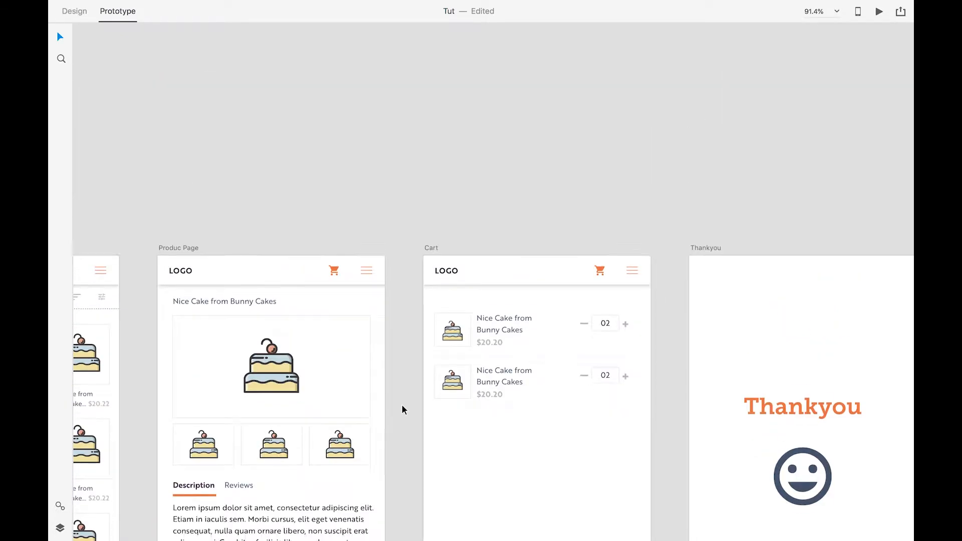
pyautogui.hscroll(-10, 355, 360)
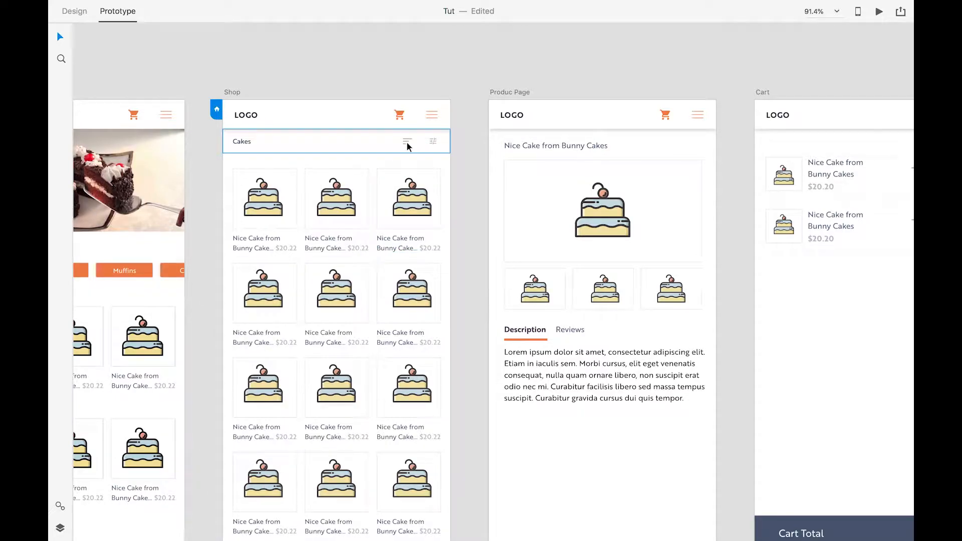
pyautogui.scroll(-2, 404, 156)
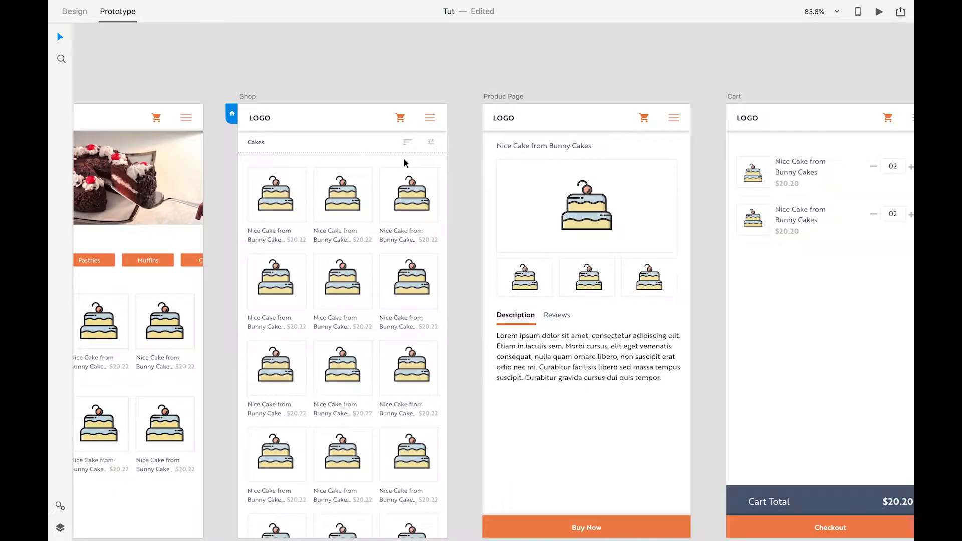
pyautogui.scroll(-2, 398, 162)
pyautogui.hotkey('ctrl', 'Right')
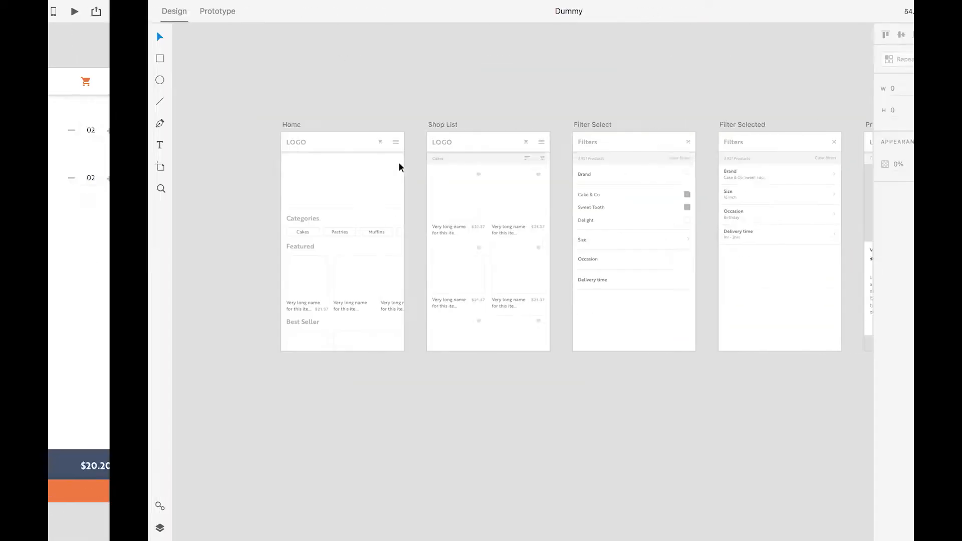
pyautogui.hscroll(5, 345, 133)
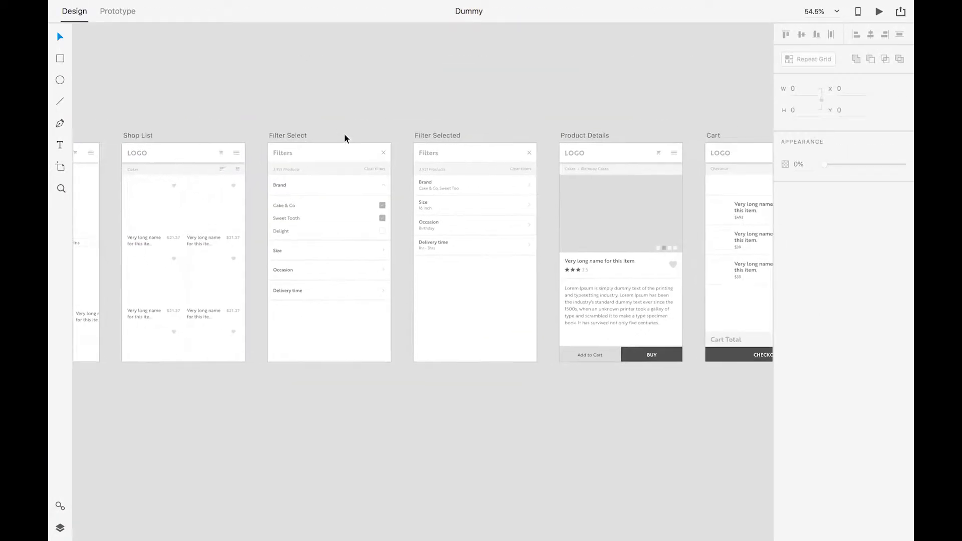
pyautogui.scroll(3, 345, 134)
pyautogui.hscroll(4, 345, 134)
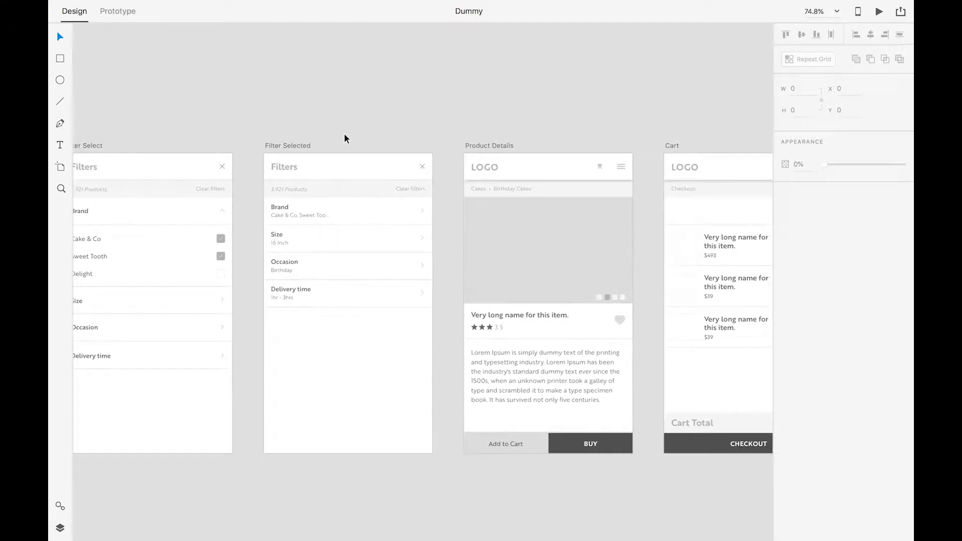
# - Copy the Filter Select artboard from the Dummy document and paste it into the Tut document between Menu and Rewies
pyautogui.click(361, 142)
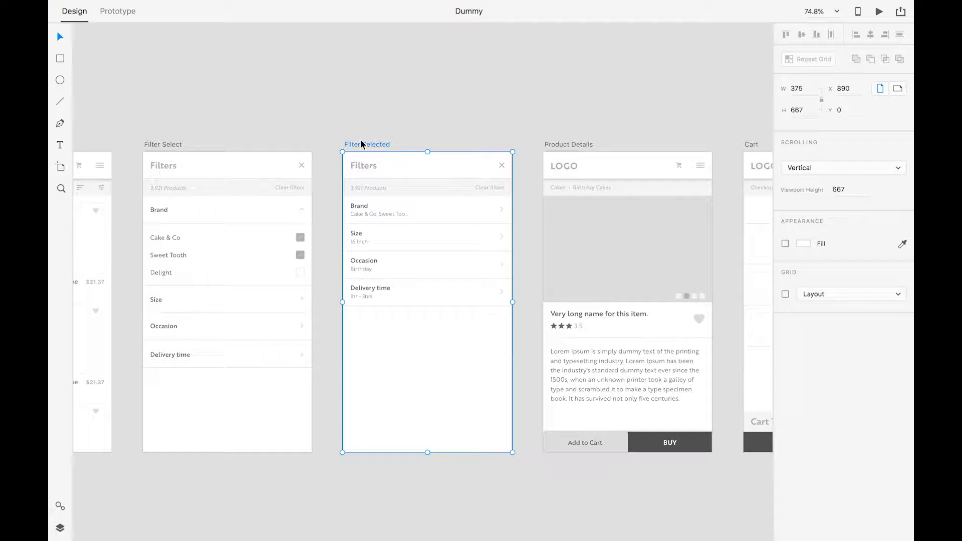
pyautogui.click(175, 140)
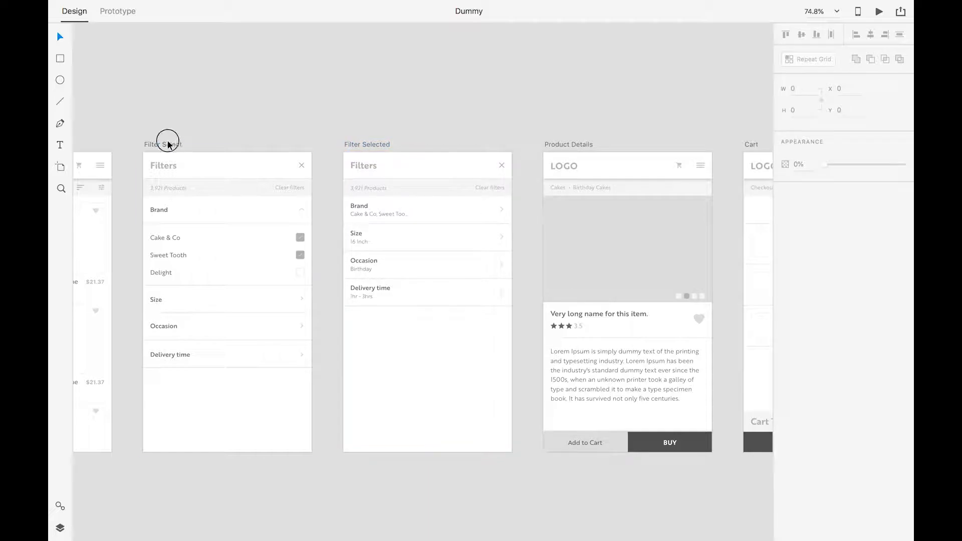
pyautogui.click(167, 144)
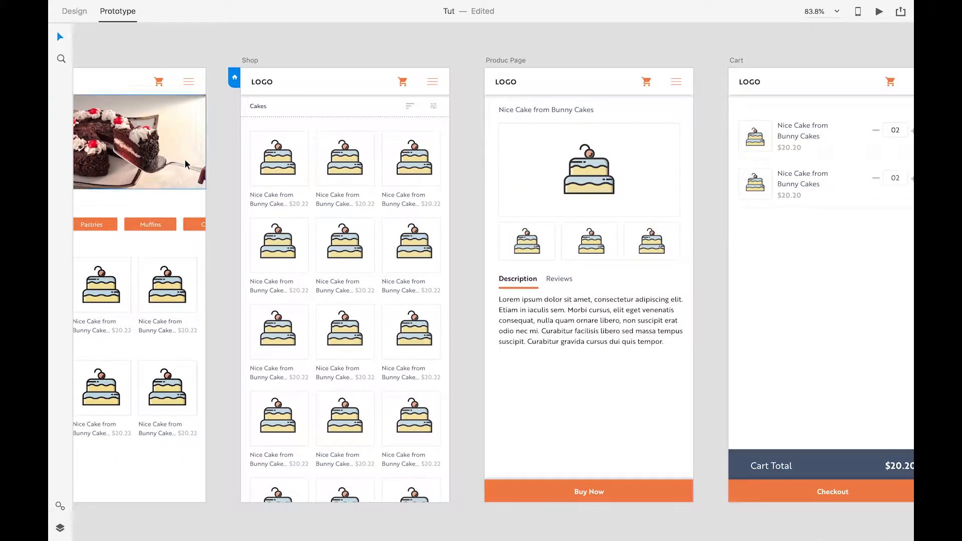
pyautogui.scroll(-6, 269, 285)
pyautogui.scroll(-5, 269, 285)
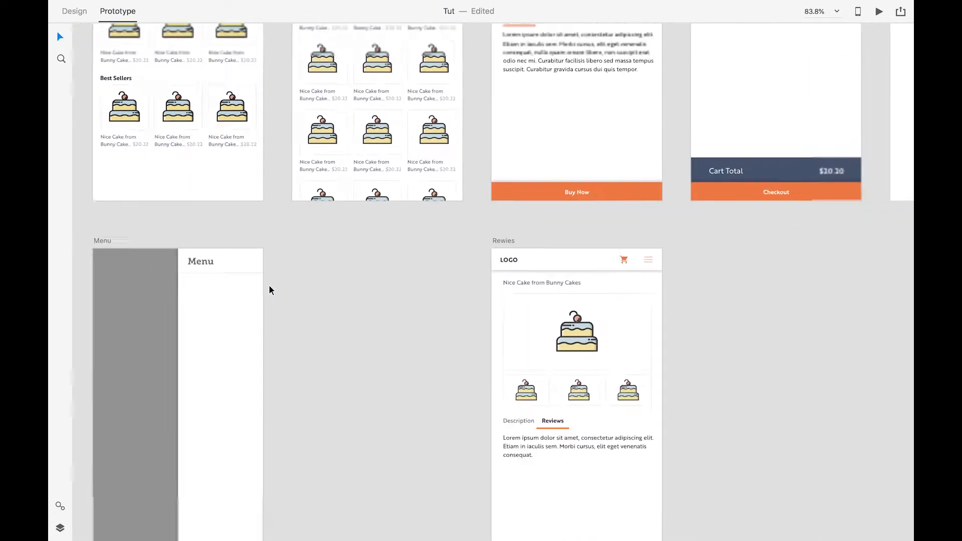
pyautogui.press('super+v')
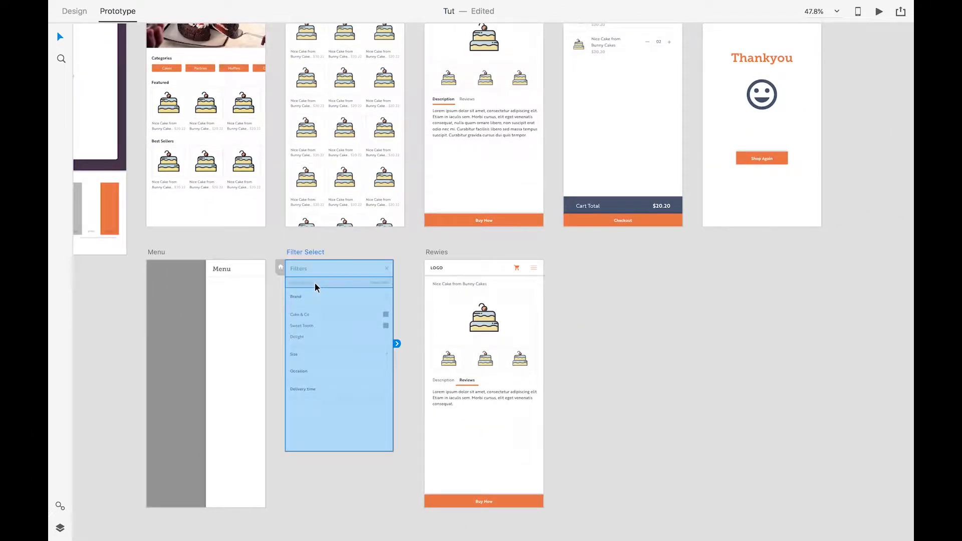
pyautogui.click(619, 322)
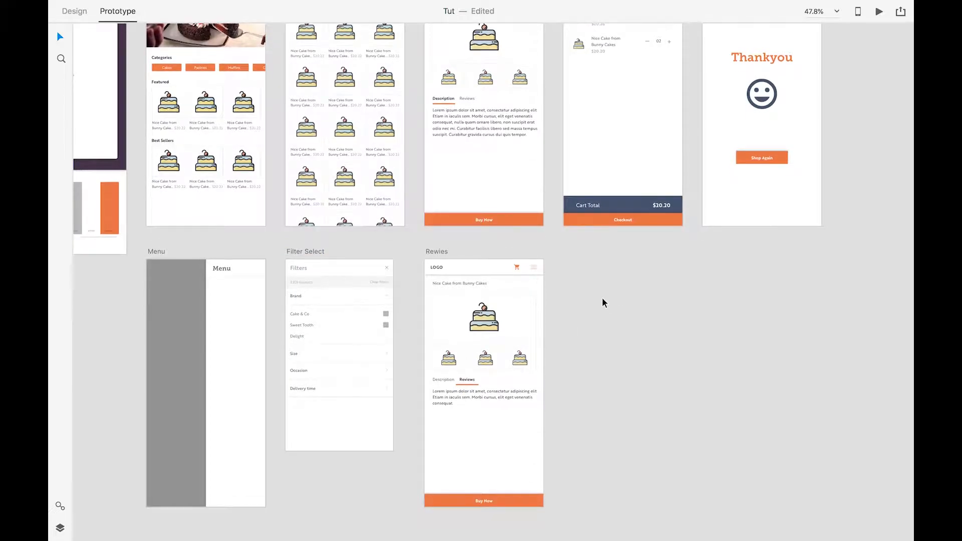
# - Link the filter icon in the Shop artboard's Cakes bar to the Filter Select artboard as a transition
pyautogui.scroll(3, 325, 278)
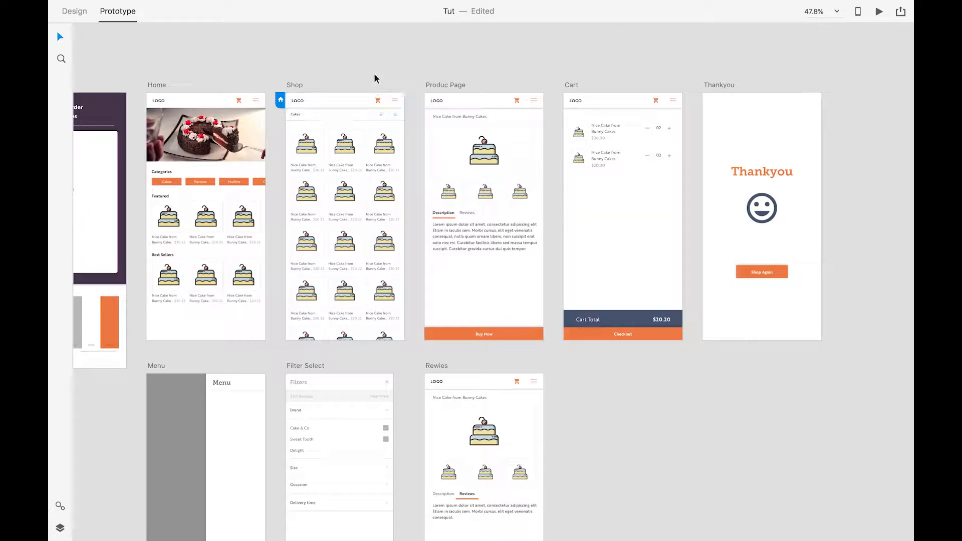
pyautogui.click(384, 114)
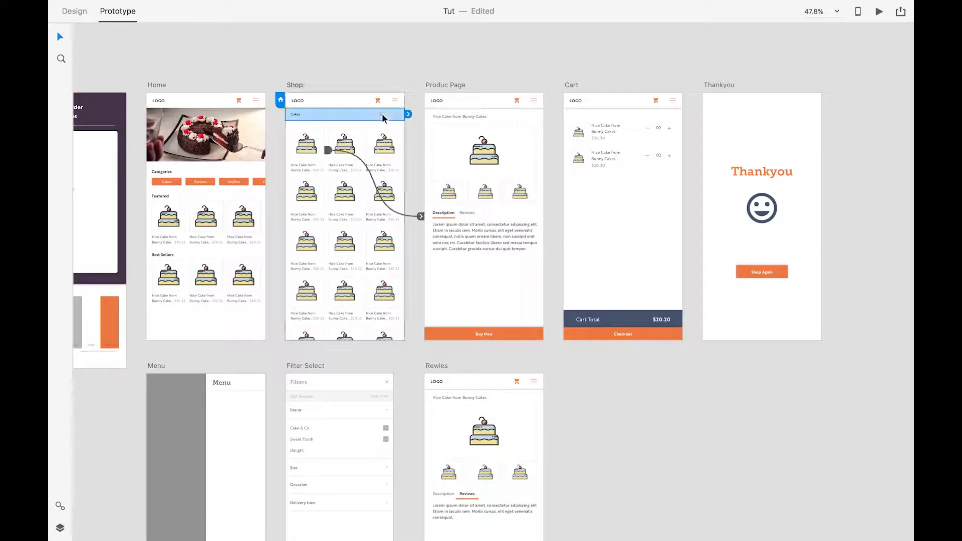
pyautogui.doubleClick(383, 114)
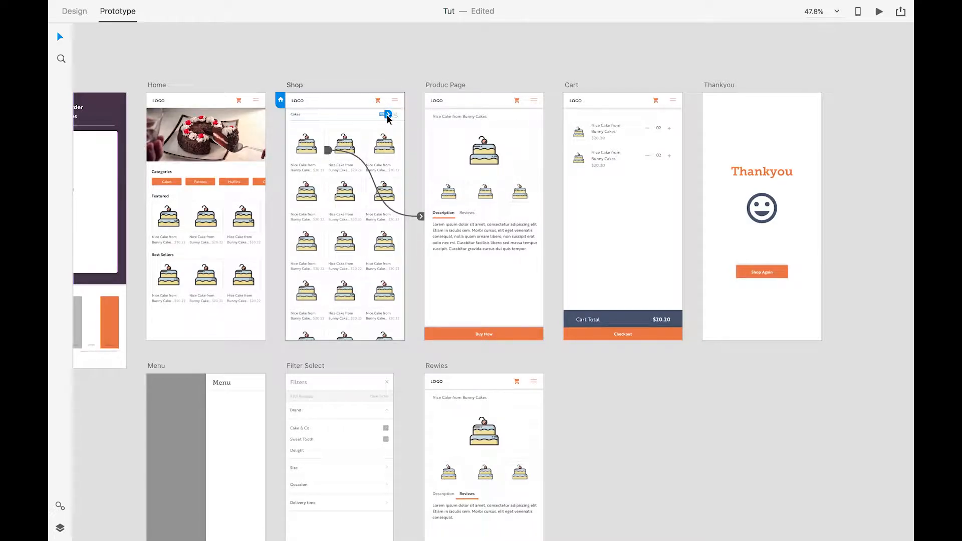
pyautogui.click(396, 115)
pyautogui.moveTo(401, 117); pyautogui.dragTo(321, 380)
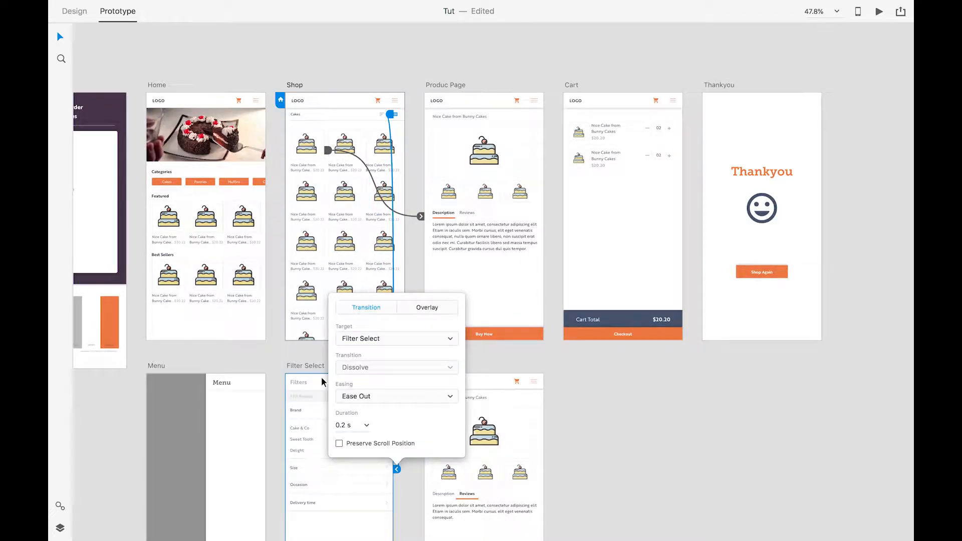
pyautogui.click(389, 369)
pyautogui.scroll(1, 576, 416)
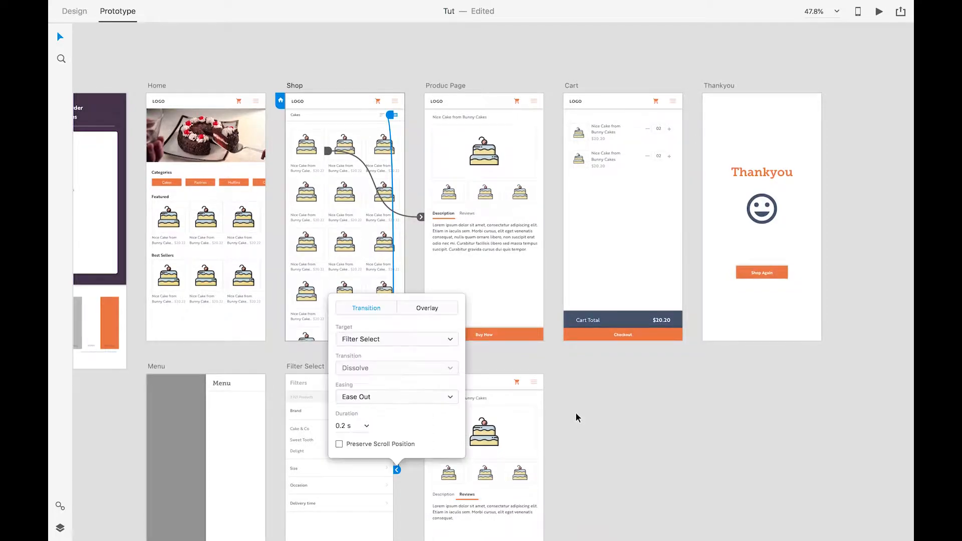
# - Compare the artboard dimensions and viewport heights of Shop and Filter Select in Design mode
pyautogui.click(295, 83)
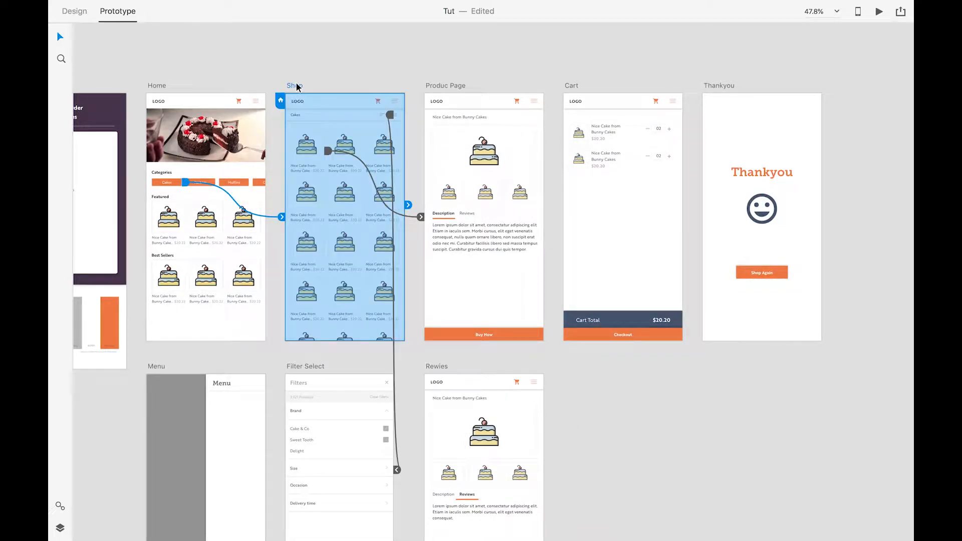
pyautogui.click(75, 11)
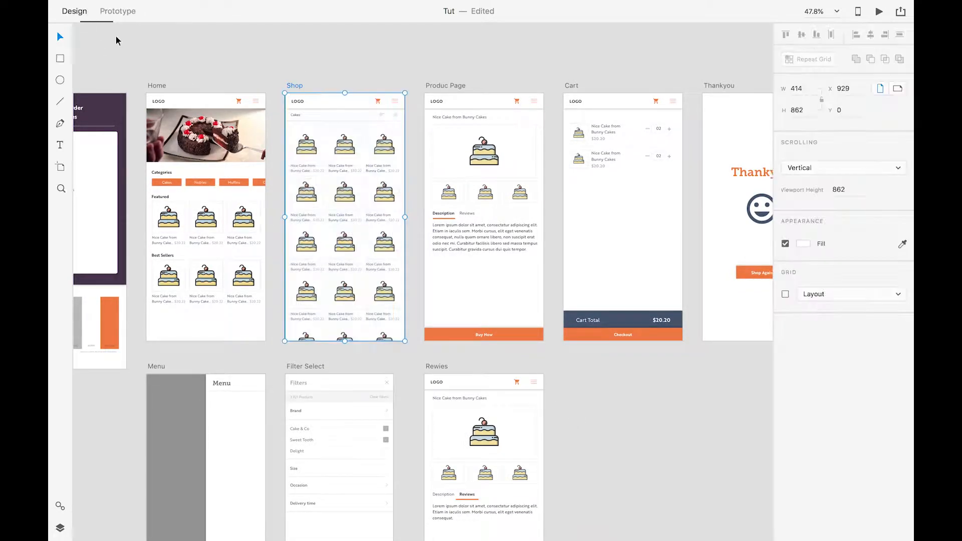
pyautogui.scroll(-5, 310, 151)
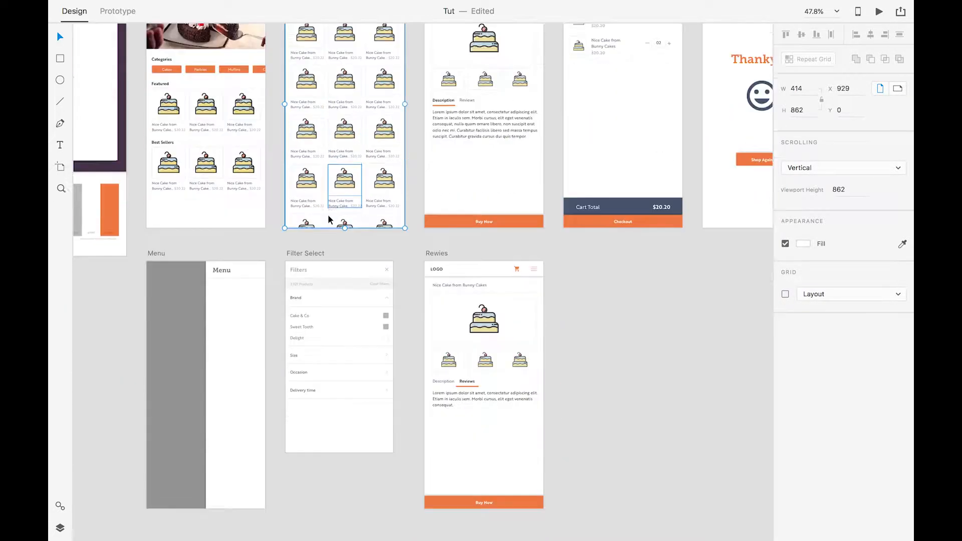
pyautogui.scroll(-3, 328, 215)
pyautogui.click(303, 191)
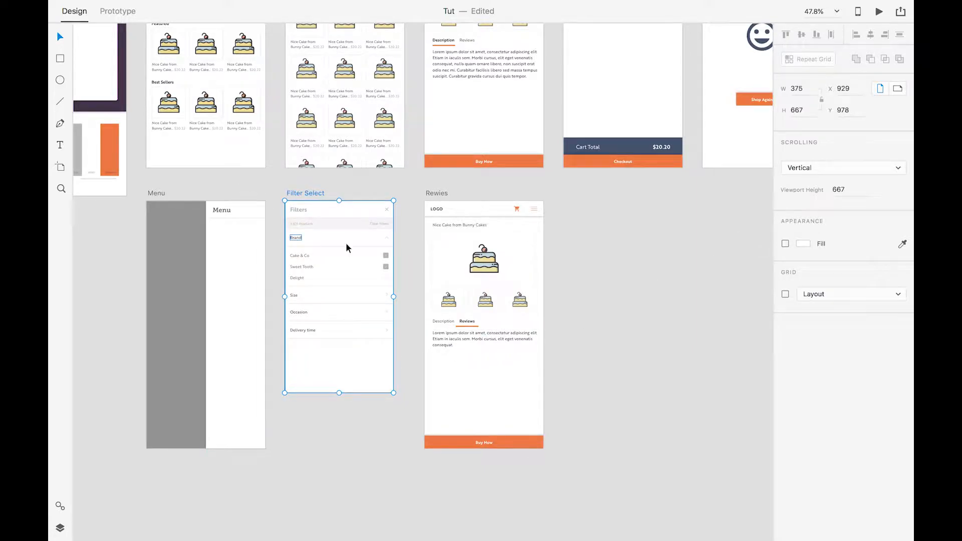
pyautogui.scroll(9, 346, 244)
pyautogui.click(295, 116)
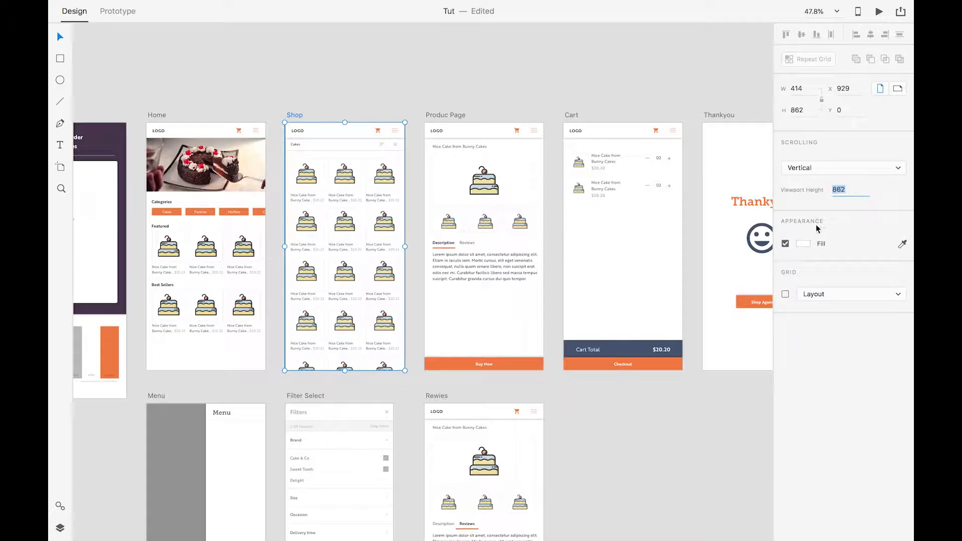
pyautogui.click(312, 397)
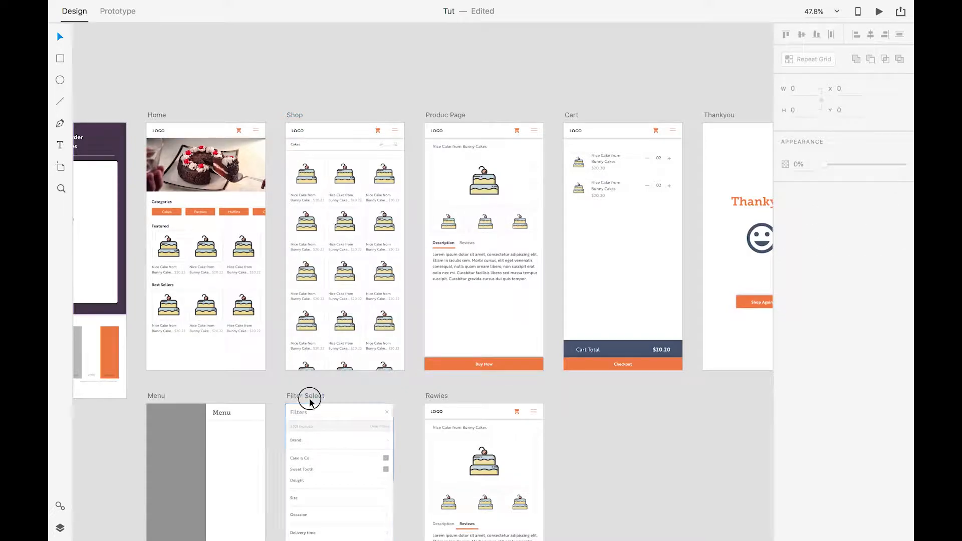
pyautogui.click(307, 395)
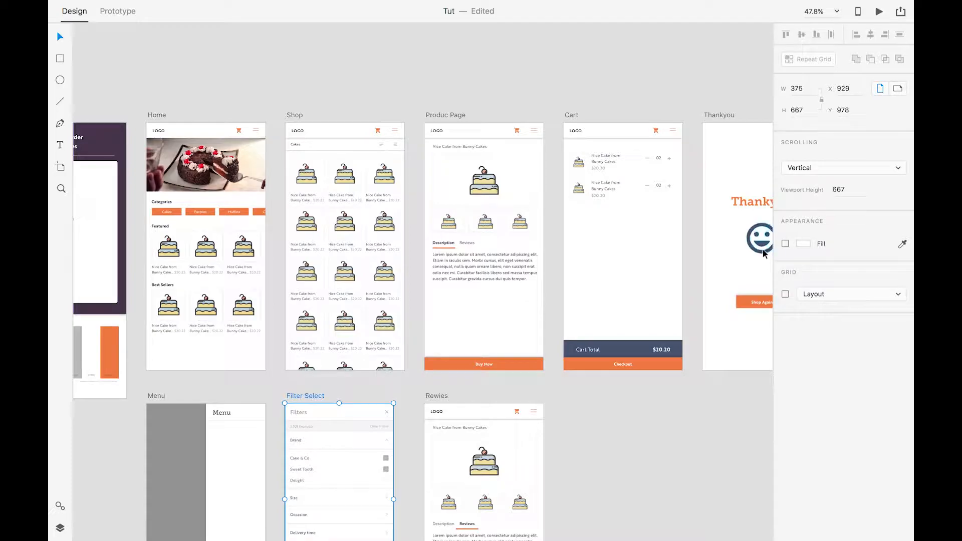
pyautogui.scroll(2, 359, 278)
pyautogui.scroll(-3, 359, 279)
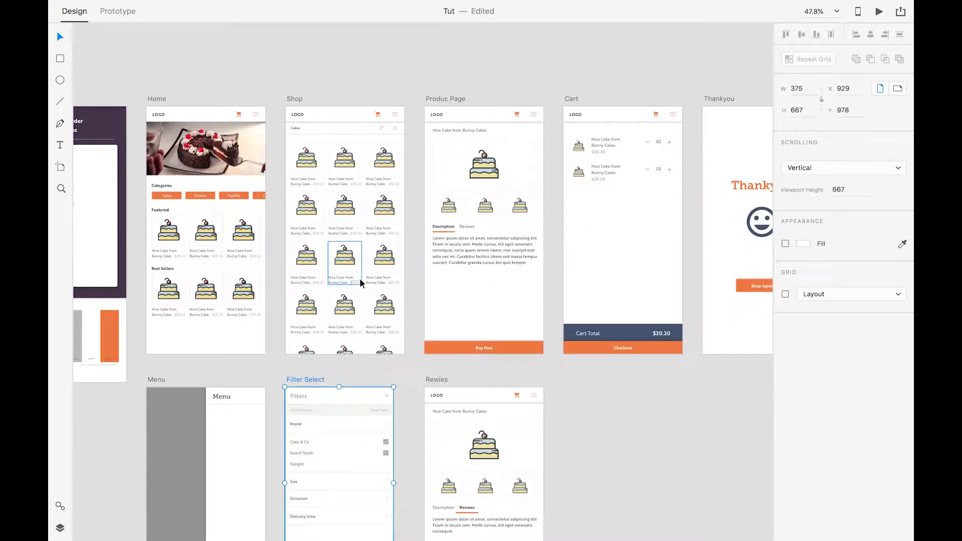
pyautogui.scroll(-4, 360, 281)
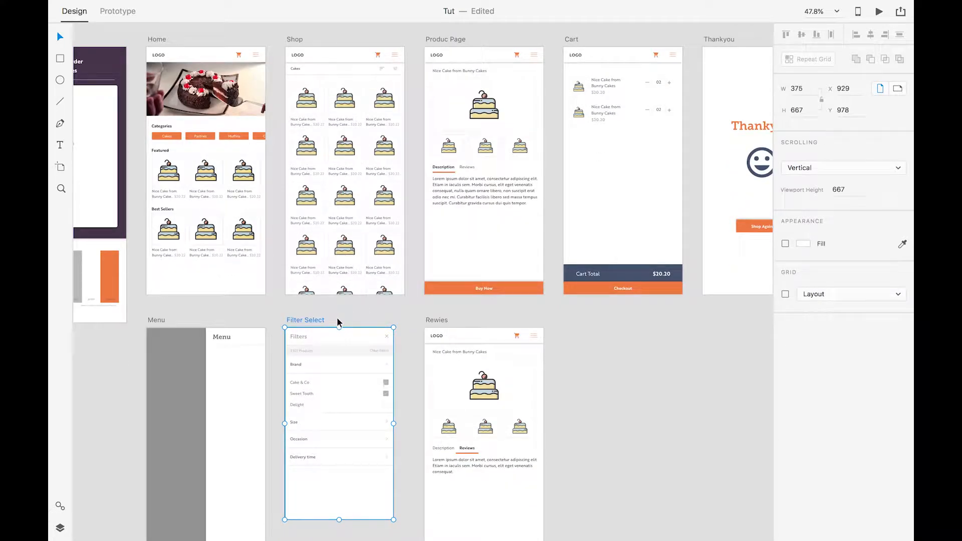
pyautogui.scroll(-3, 337, 317)
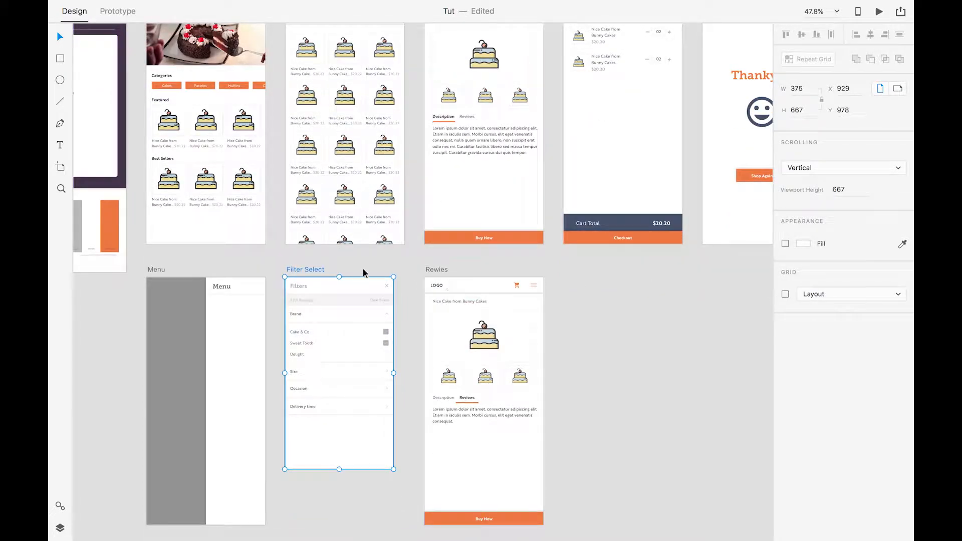
# - Try to set Filter Select's viewport height to 862, the value copied from the Shop artboard
pyautogui.click(846, 190)
pyautogui.scroll(6, 552, 233)
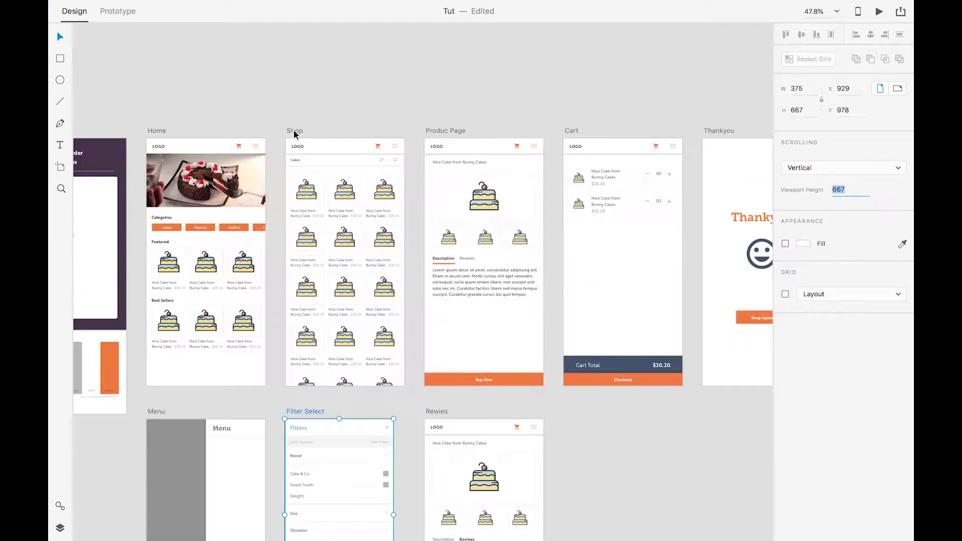
pyautogui.click(294, 131)
pyautogui.click(845, 195)
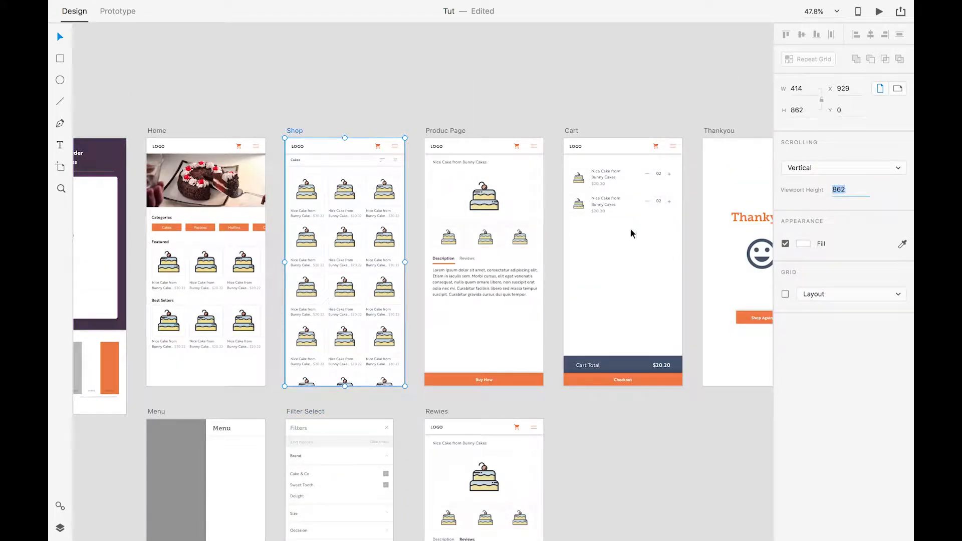
pyautogui.click(417, 89)
pyautogui.scroll(4, 391, 221)
pyautogui.scroll(-12, 390, 223)
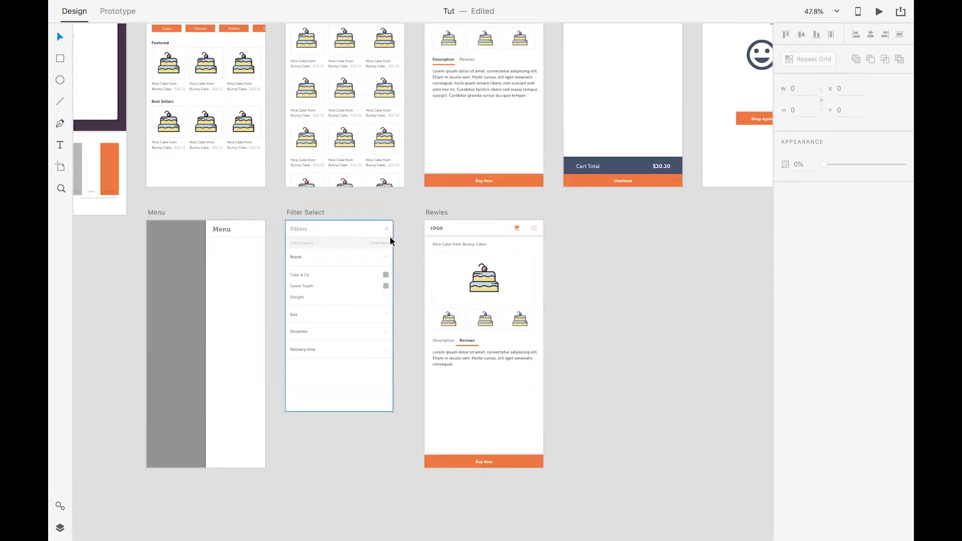
pyautogui.click(315, 212)
pyautogui.click(845, 189)
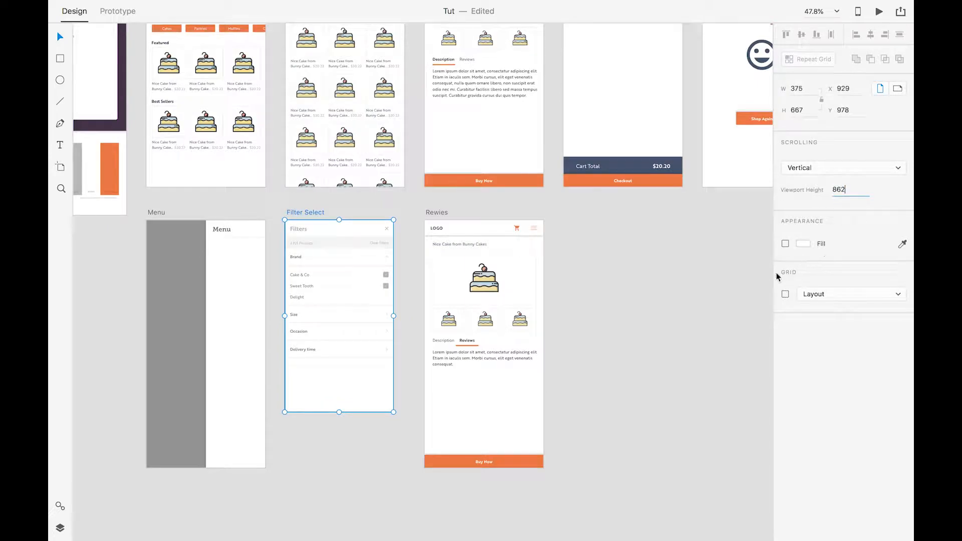
pyautogui.press('Tab')
# - Set the Filter Select artboard's height to 862
pyautogui.scroll(4, 358, 216)
pyautogui.click(796, 111)
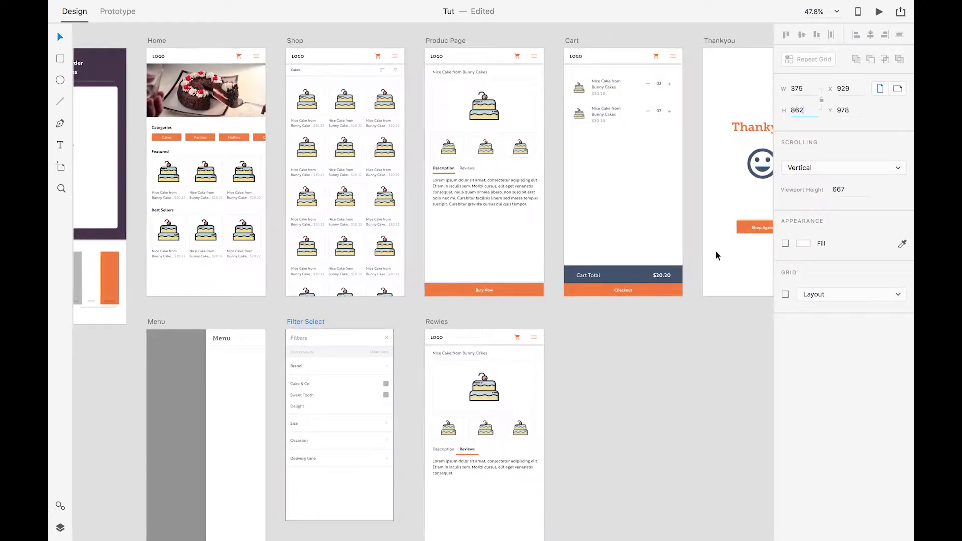
pyautogui.click(647, 380)
pyautogui.moveTo(615, 411); pyautogui.dragTo(635, 299)
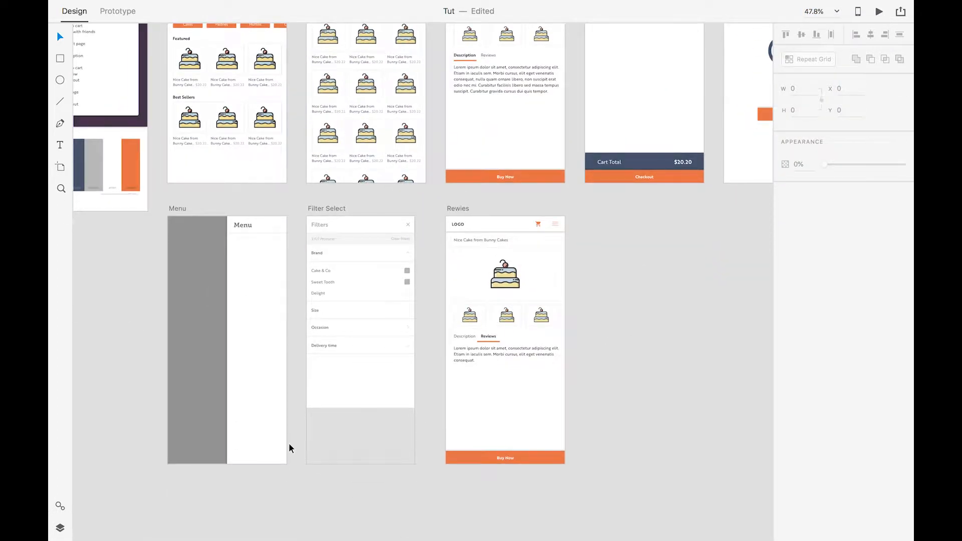
# - Extend Filter Select's white background rectangle down to the artboard's lower edge, 862 high, and save the document
pyautogui.click(346, 403)
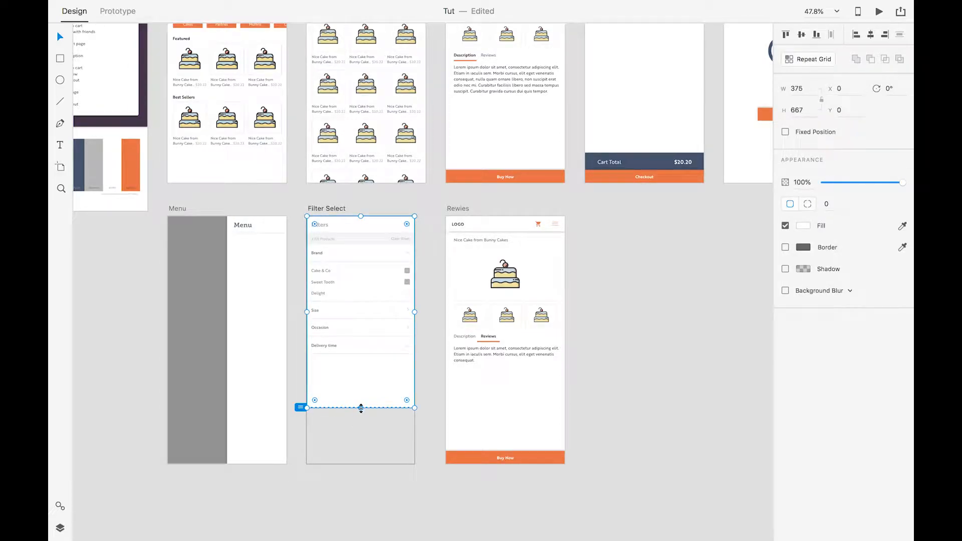
pyautogui.moveTo(359, 407); pyautogui.dragTo(354, 465)
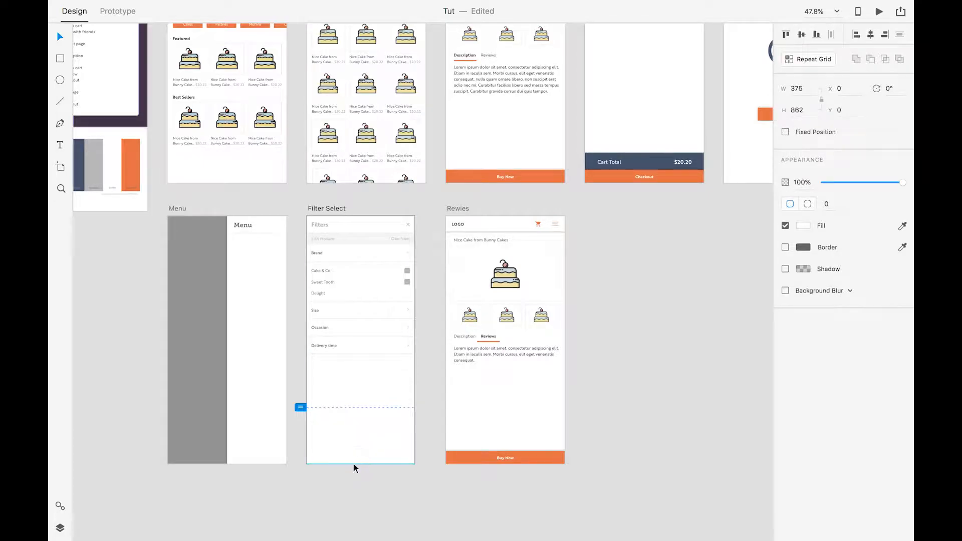
pyautogui.click(607, 390)
pyautogui.hotkey('ctrl', 's')
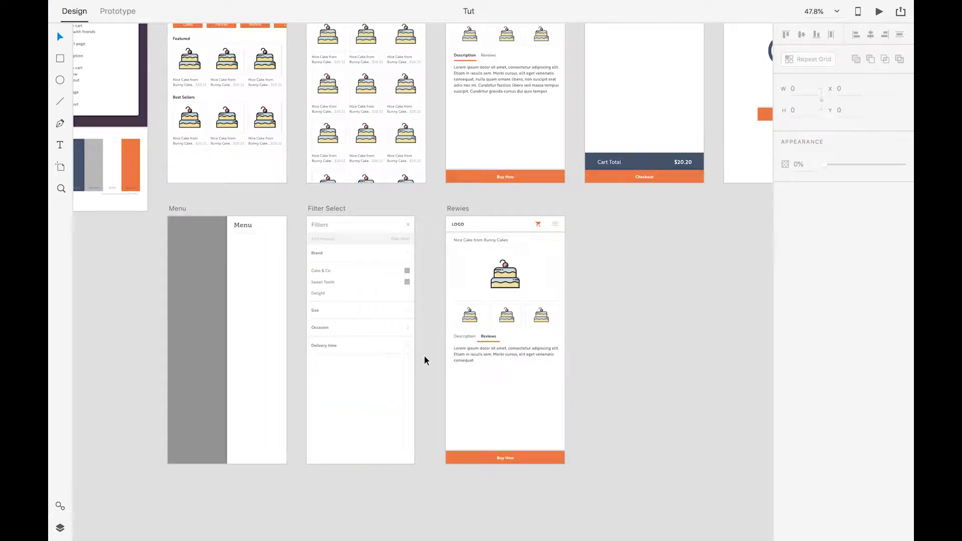
# - Return to Prototype mode and open the settings of the link from Shop's filter icon to Filter Select
pyautogui.scroll(-1, 319, 289)
pyautogui.scroll(5, 318, 288)
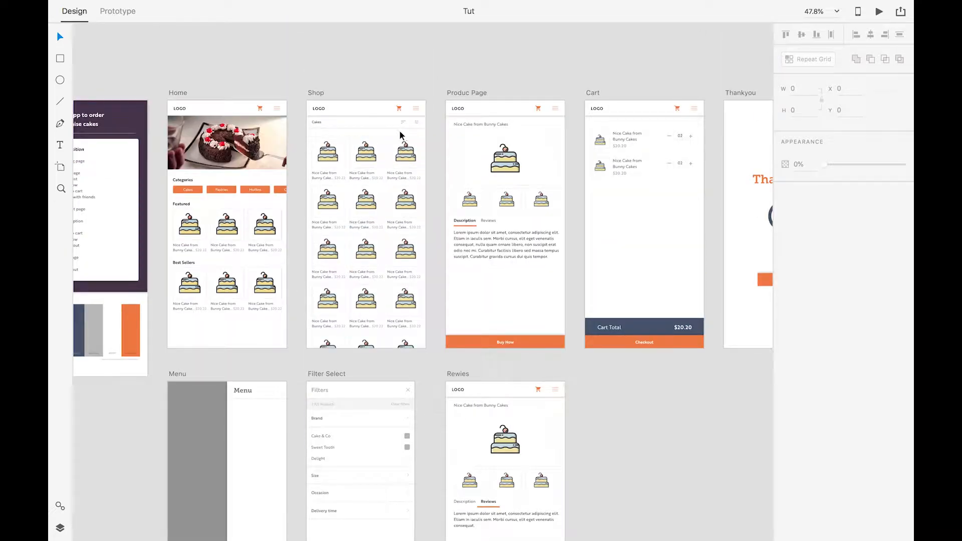
pyautogui.click(119, 14)
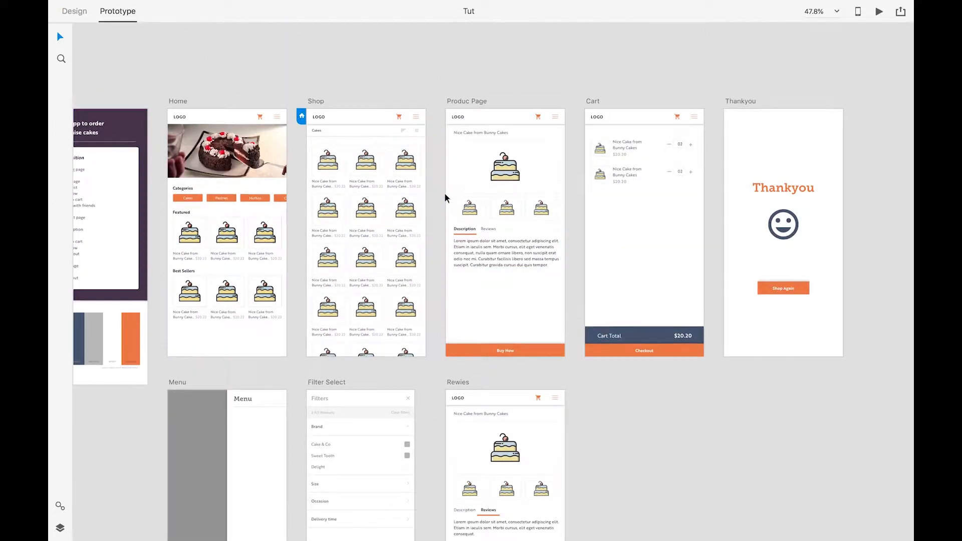
pyautogui.scroll(-2, 446, 190)
pyautogui.scroll(-2, 447, 191)
pyautogui.click(423, 60)
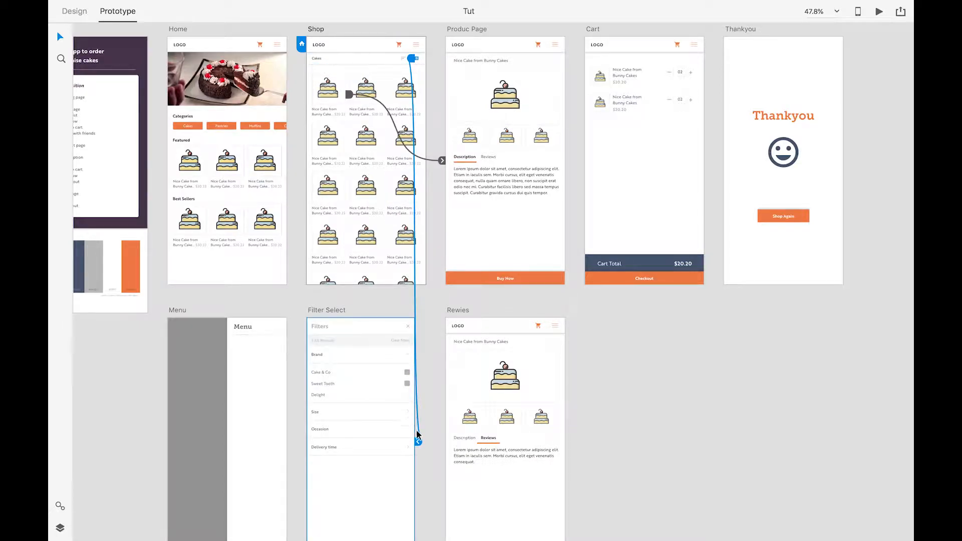
pyautogui.click(418, 441)
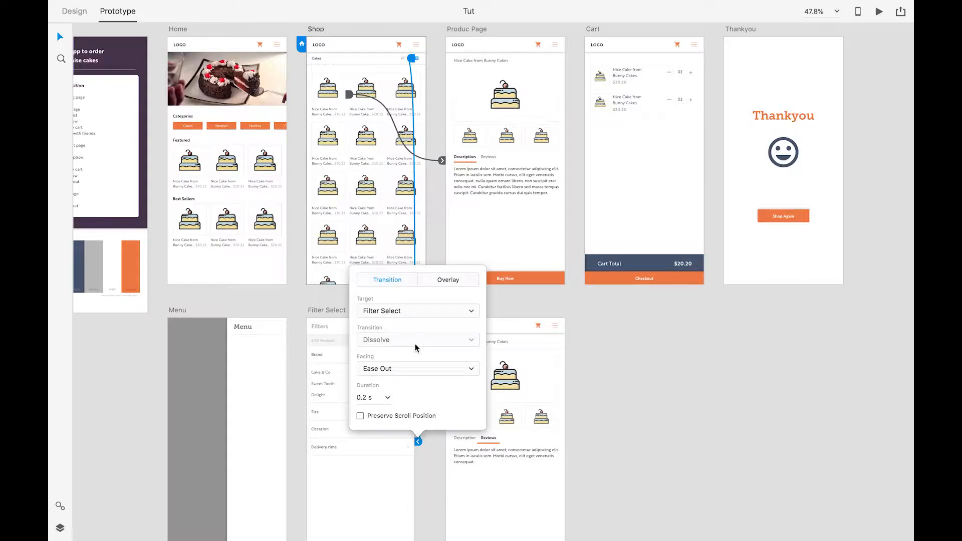
# - Set the Filter Select artboard's viewport height to 862, matching the Shop artboard
pyautogui.click(339, 312)
pyautogui.click(331, 310)
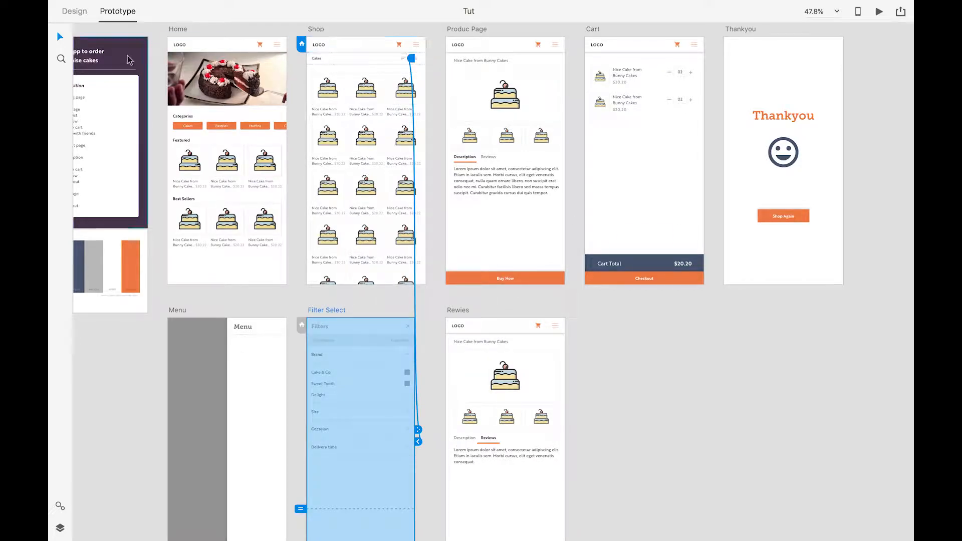
pyautogui.click(79, 13)
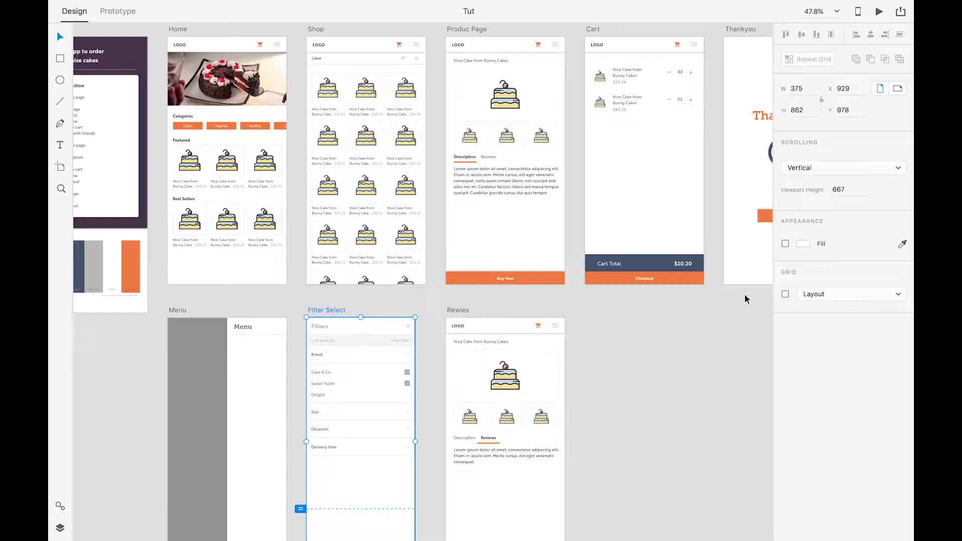
pyautogui.click(319, 28)
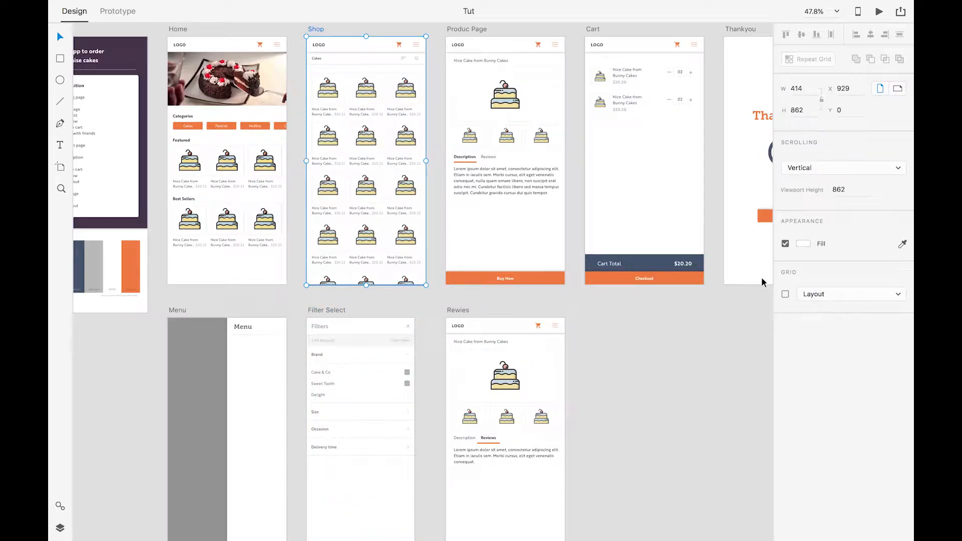
pyautogui.click(832, 192)
pyautogui.click(328, 310)
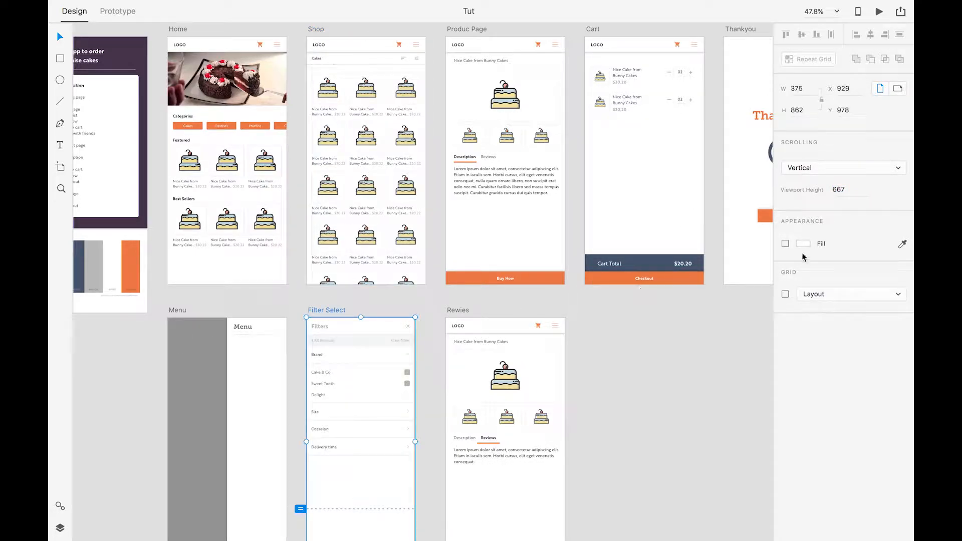
pyautogui.click(837, 190)
pyautogui.write('862')
pyautogui.press('Return')
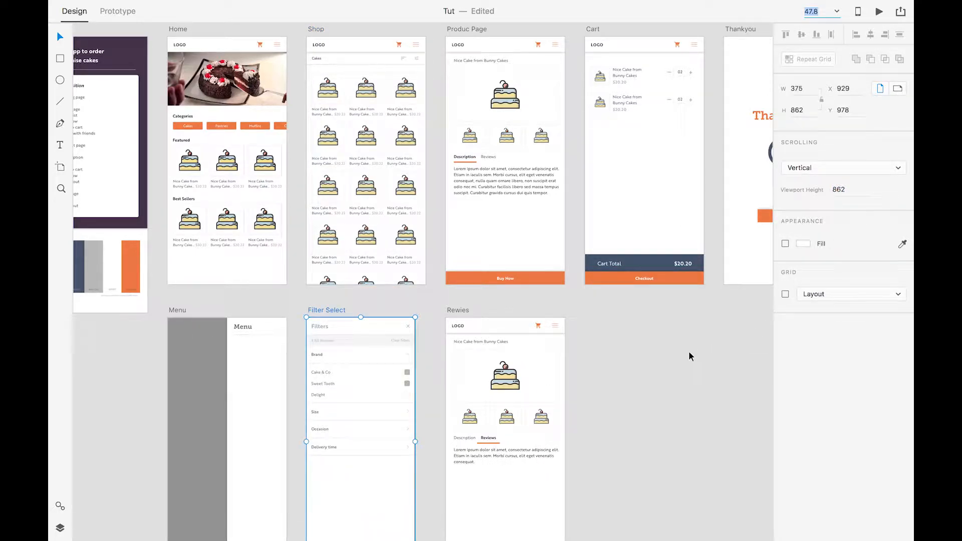
pyautogui.click(657, 357)
pyautogui.scroll(-1, 359, 213)
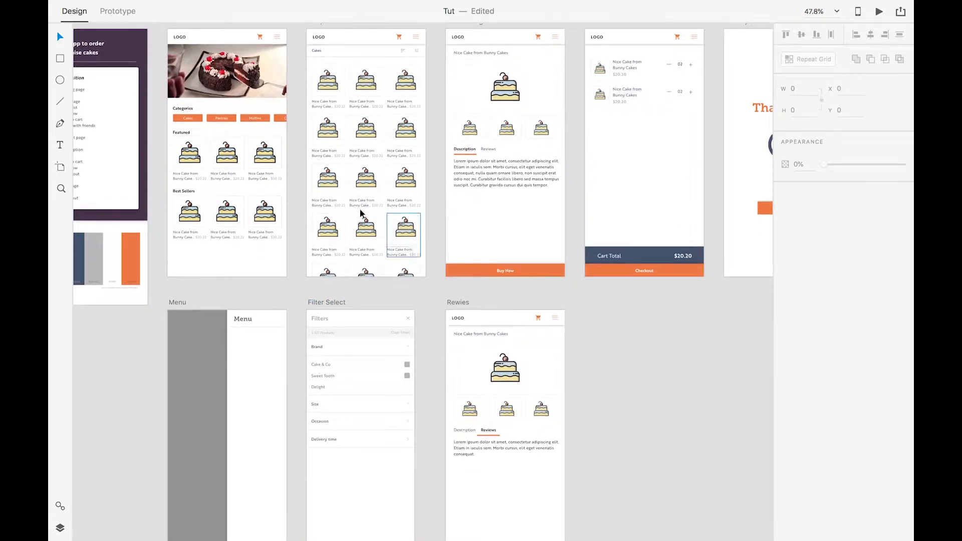
# - In Prototype mode, remove the link from Shop's filter icon to Filter Select by setting its target to None
pyautogui.click(118, 11)
pyautogui.scroll(10, 362, 245)
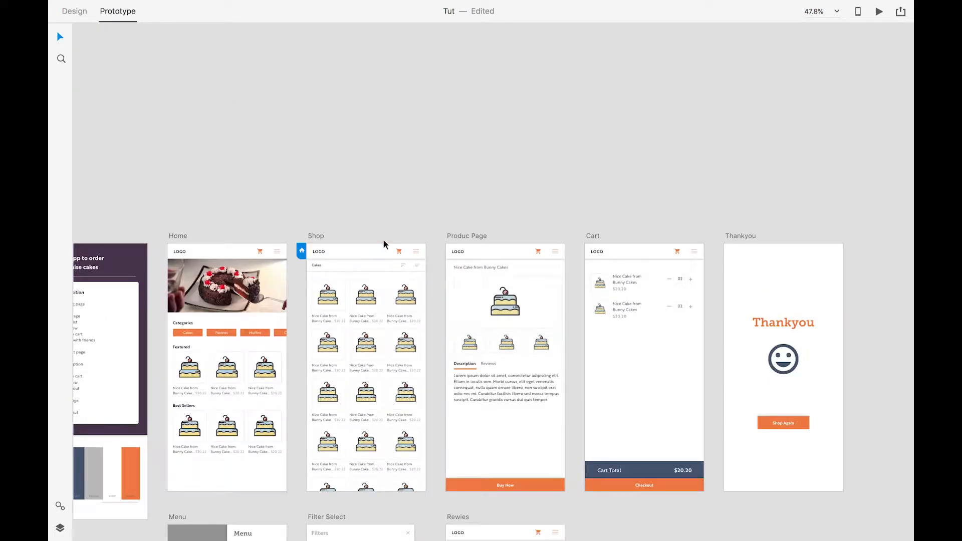
pyautogui.scroll(-5, 386, 242)
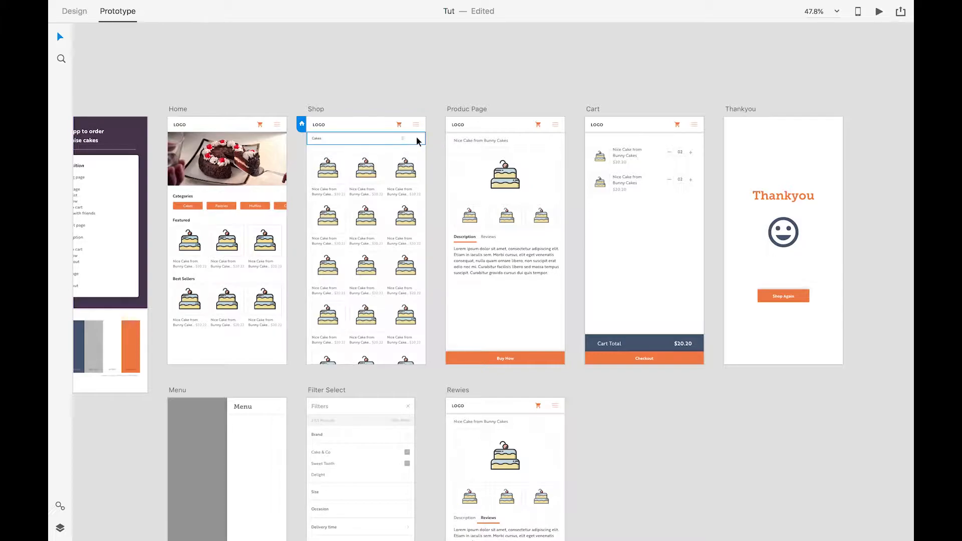
pyautogui.click(415, 136)
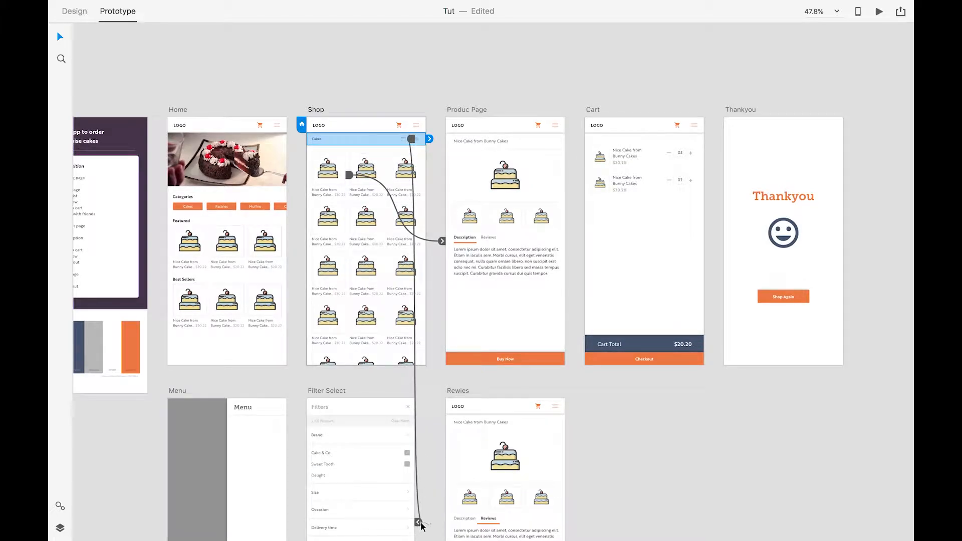
pyautogui.moveTo(421, 526); pyautogui.dragTo(421, 526)
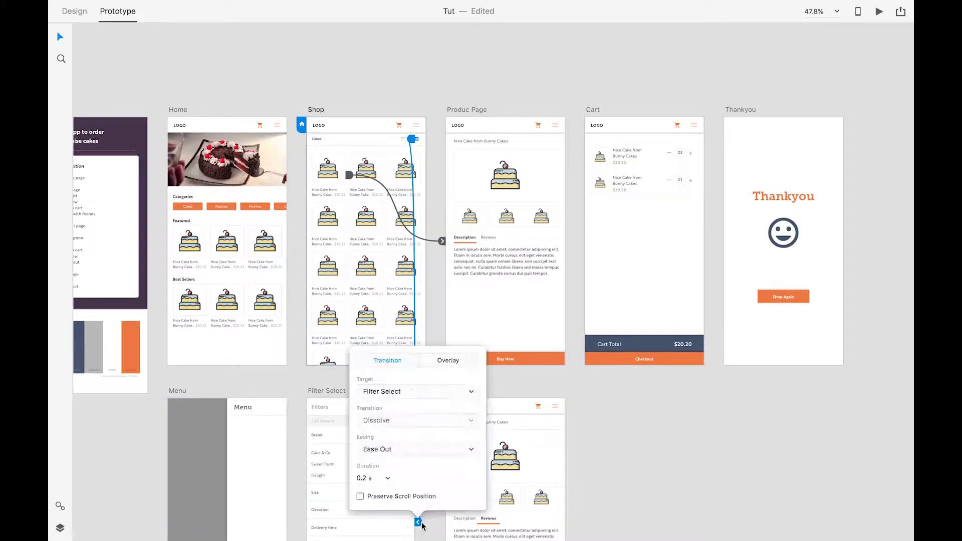
pyautogui.click(434, 393)
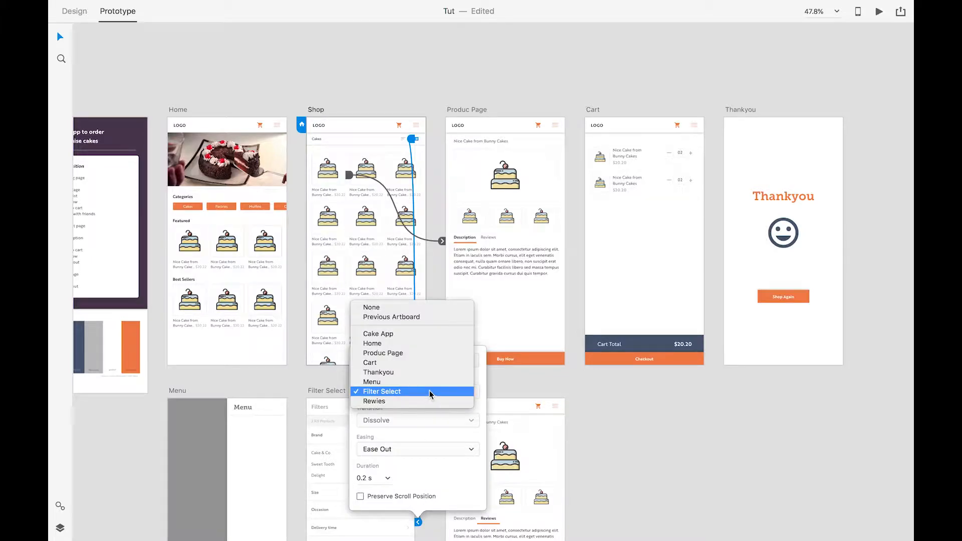
pyautogui.click(397, 309)
pyautogui.click(591, 461)
# - Back in Design mode, set the Filter Select artboard's width to 414, matching the Shop artboard
pyautogui.scroll(2, 590, 459)
pyautogui.scroll(-3, 591, 460)
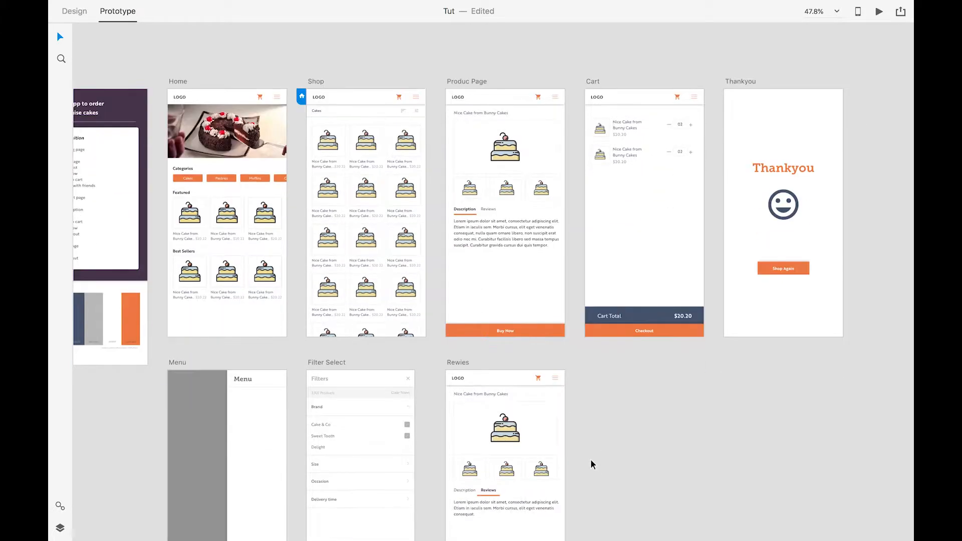
pyautogui.scroll(-4, 591, 460)
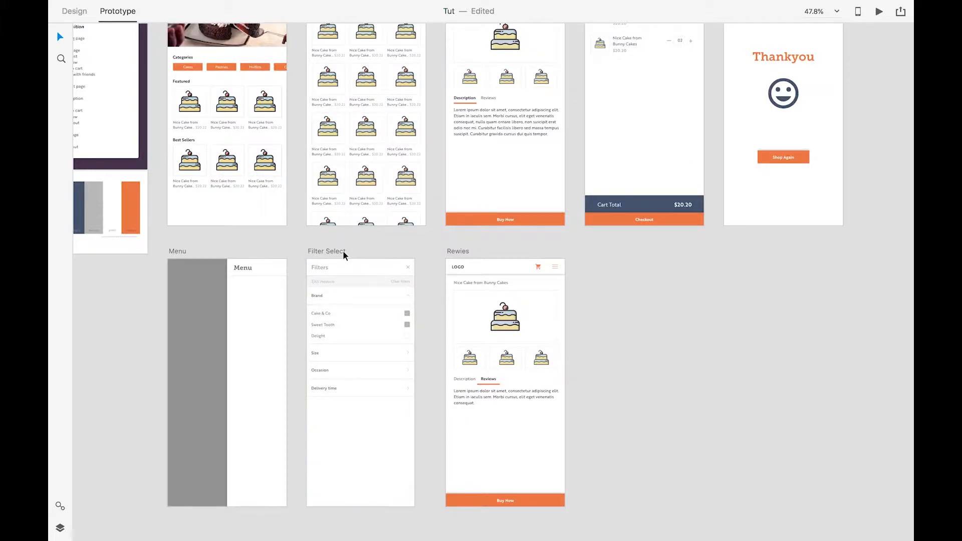
pyautogui.scroll(4, 343, 251)
pyautogui.click(313, 89)
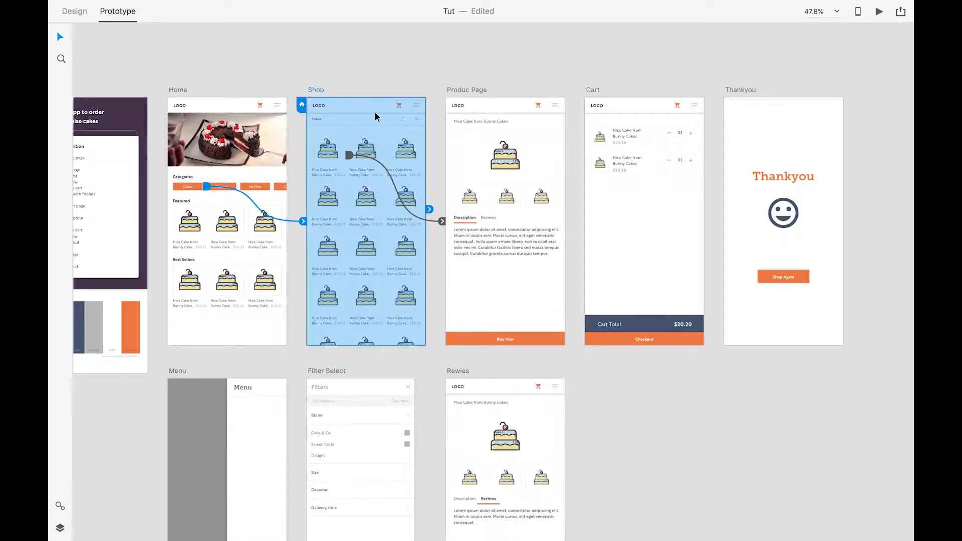
pyautogui.click(74, 11)
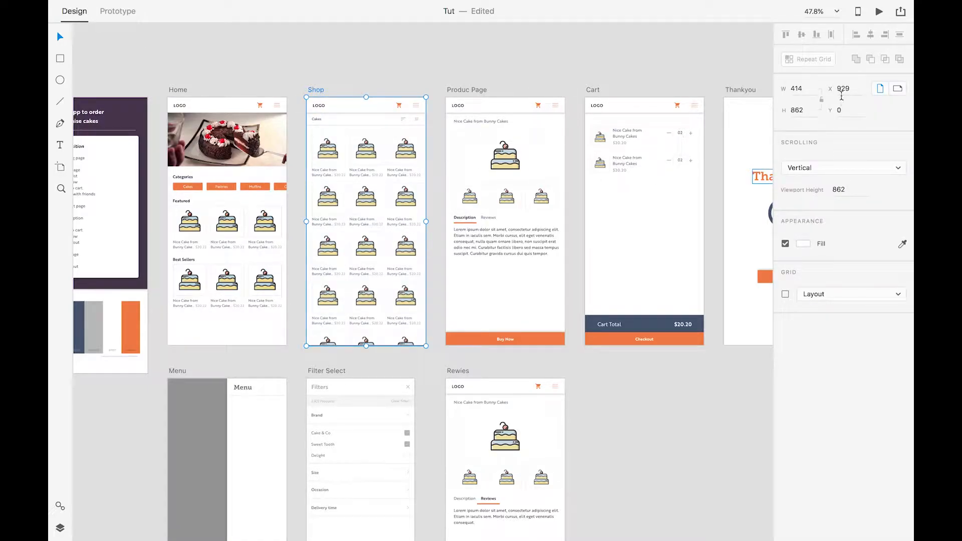
pyautogui.click(812, 89)
pyautogui.click(719, 393)
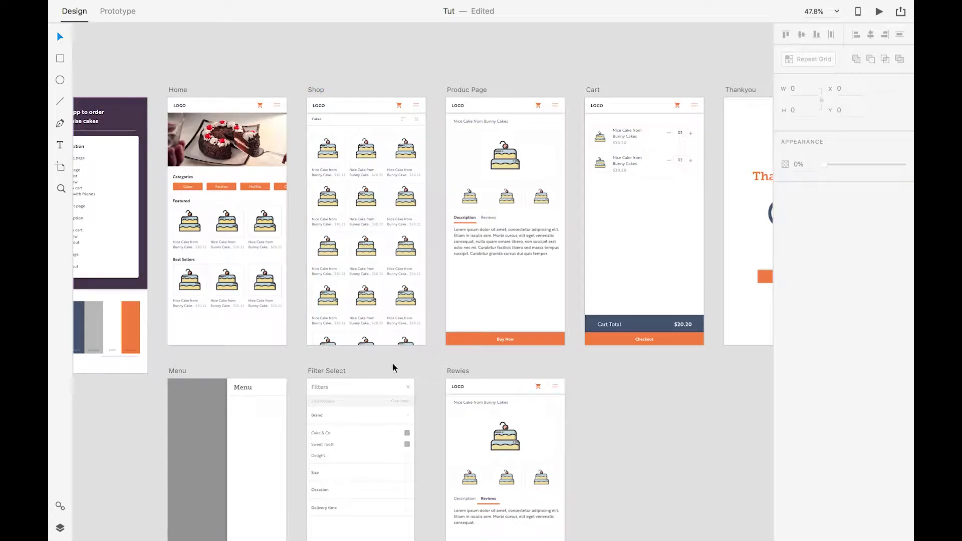
pyautogui.click(345, 371)
pyautogui.click(801, 88)
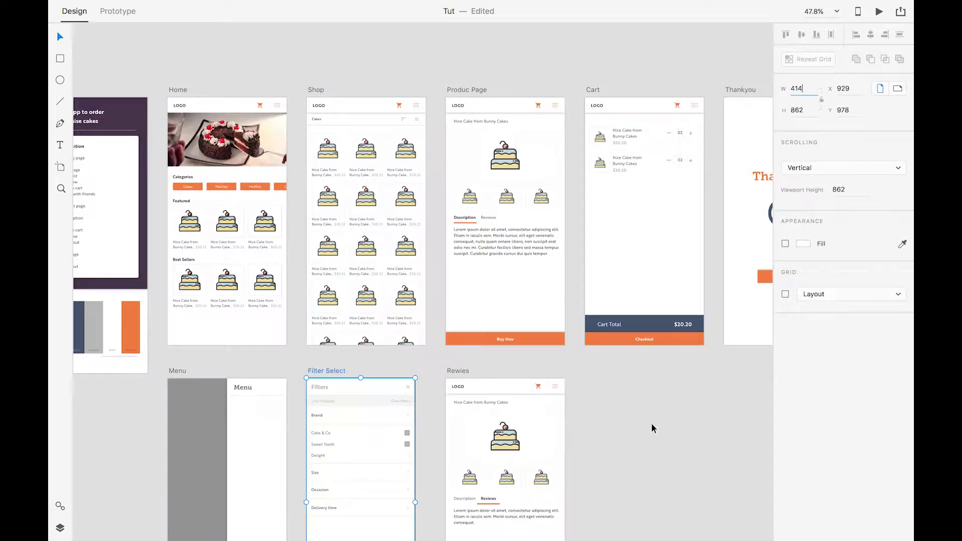
pyautogui.click(635, 421)
# - Widen Filter Select's white background rectangle to the artboard's right edge
pyautogui.scroll(2, 611, 416)
pyautogui.scroll(-10, 611, 414)
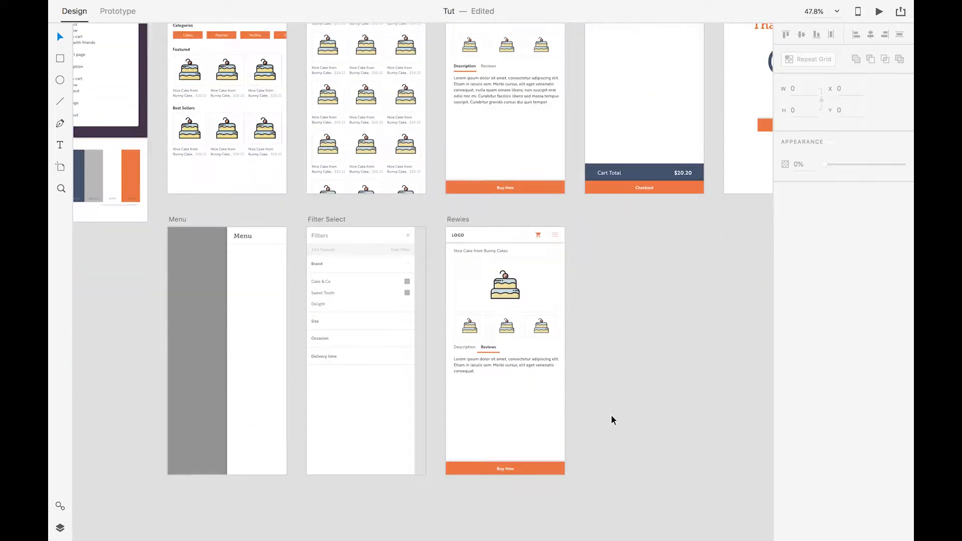
pyautogui.click(395, 381)
pyautogui.moveTo(415, 351); pyautogui.dragTo(428, 351)
pyautogui.click(293, 247)
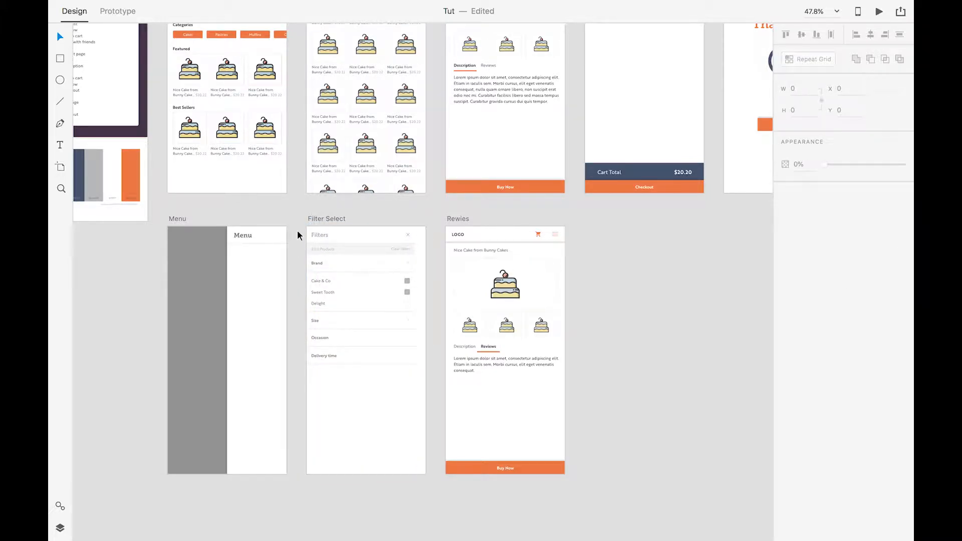
# - Shift all of Filter Select's filter contents slightly right to center them on the widened artboard, and save the document
pyautogui.moveTo(297, 231); pyautogui.dragTo(401, 376)
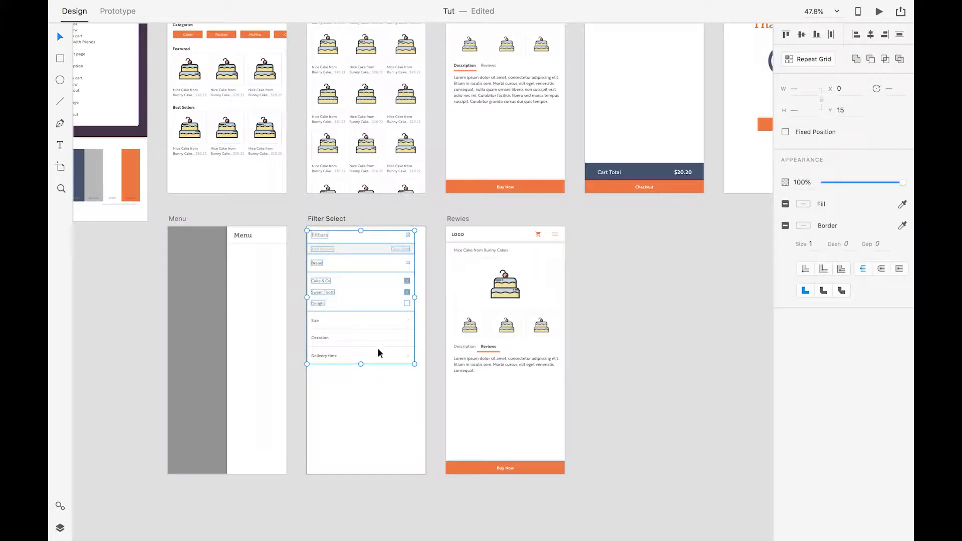
pyautogui.moveTo(323, 251); pyautogui.dragTo(328, 254)
pyautogui.click(303, 273)
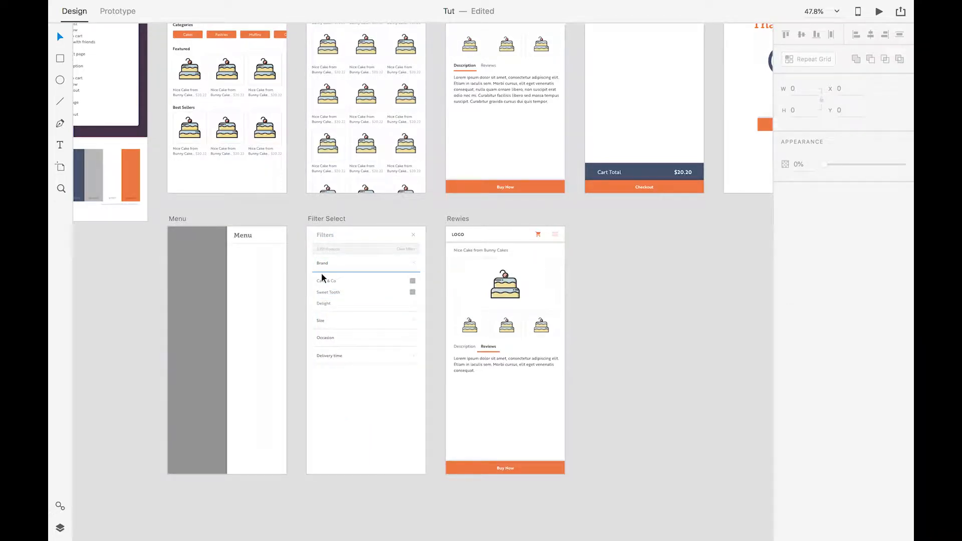
pyautogui.click(302, 281)
pyautogui.press('super+s')
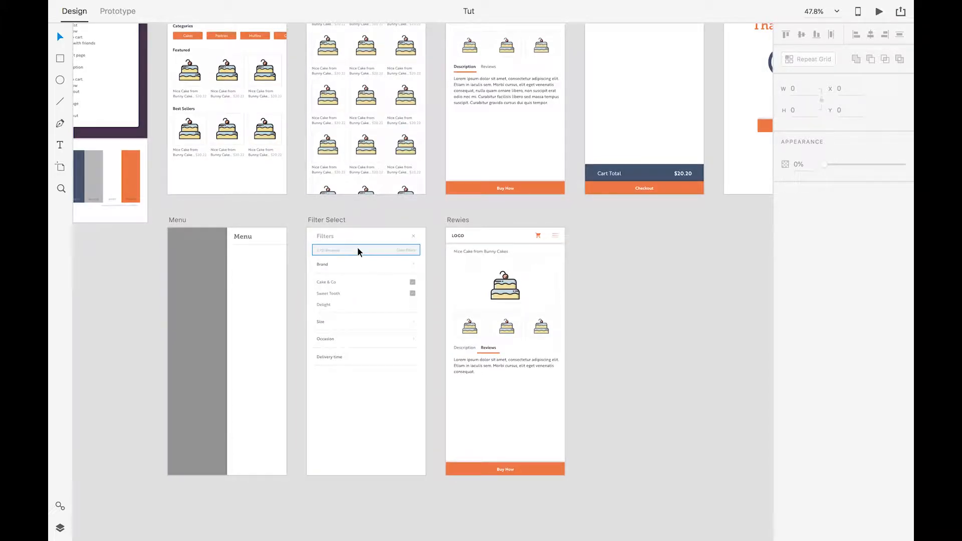
# - In Prototype mode, link Shop's filter icon to the Filter Select artboard with a Slide Up transition
pyautogui.scroll(5, 356, 247)
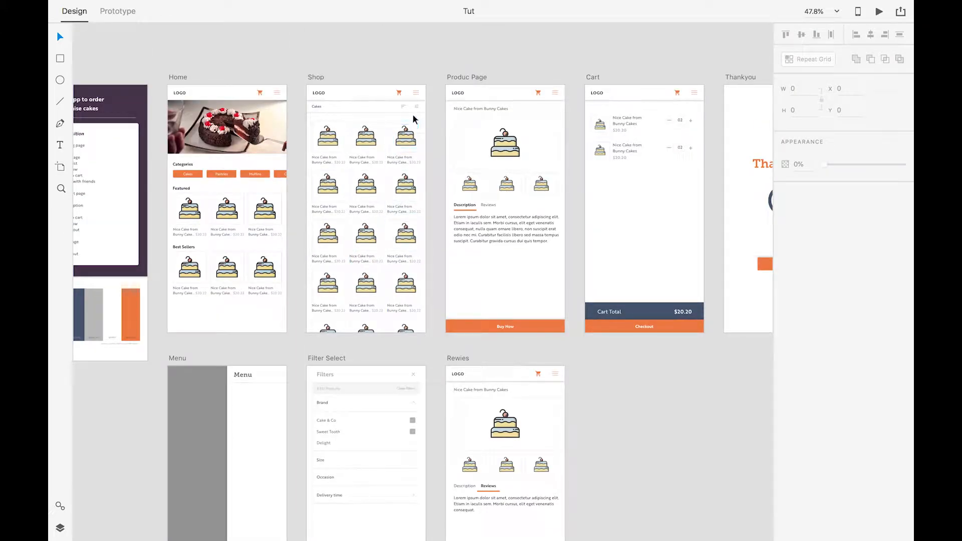
pyautogui.click(102, 9)
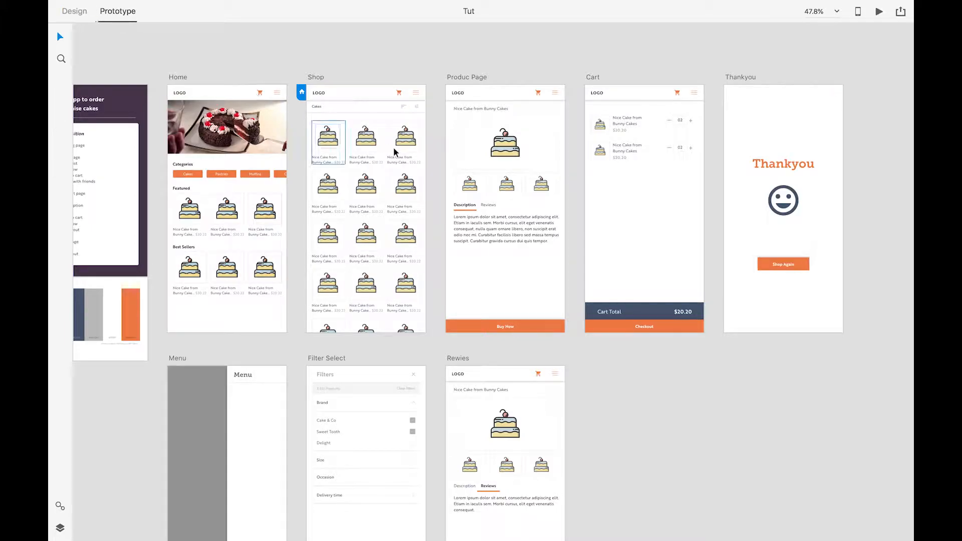
pyautogui.click(417, 106)
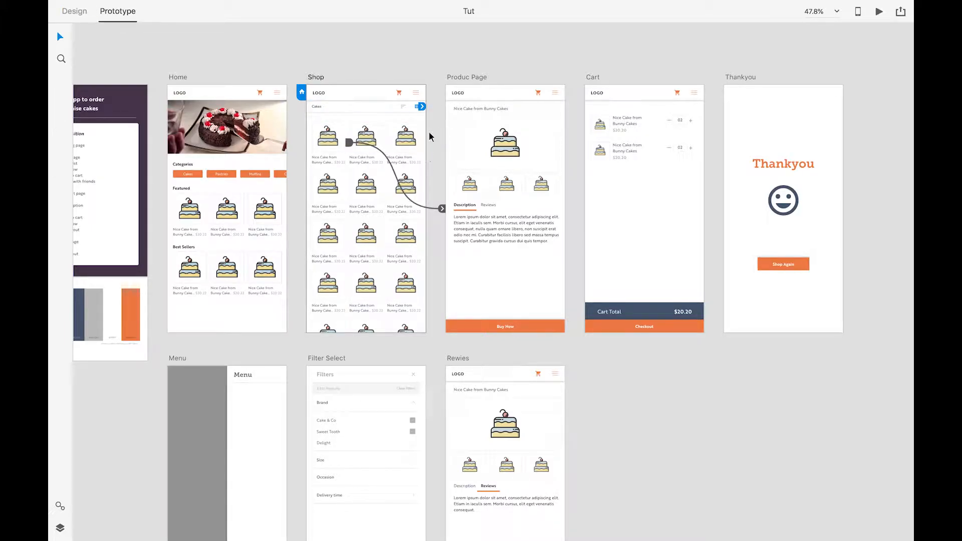
pyautogui.moveTo(422, 106); pyautogui.dragTo(383, 406)
pyautogui.click(283, 354)
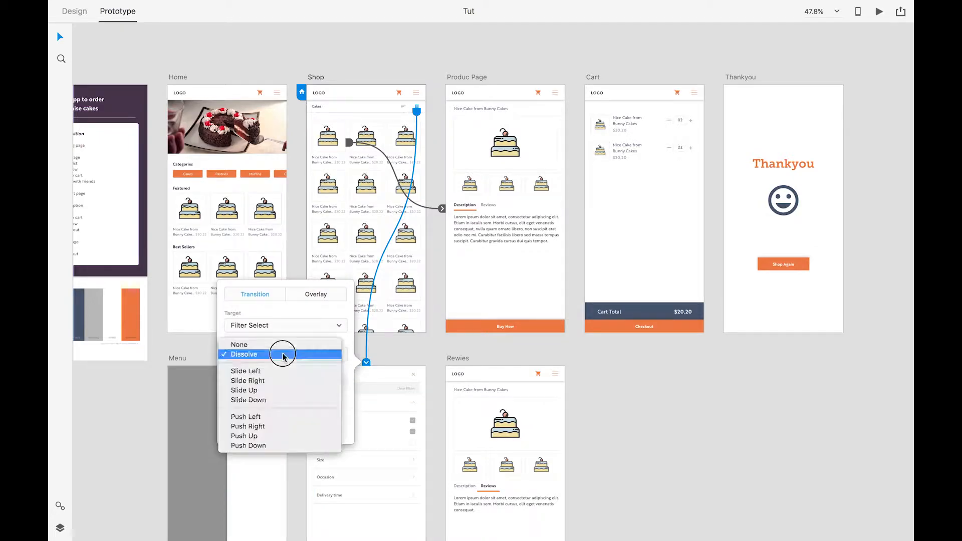
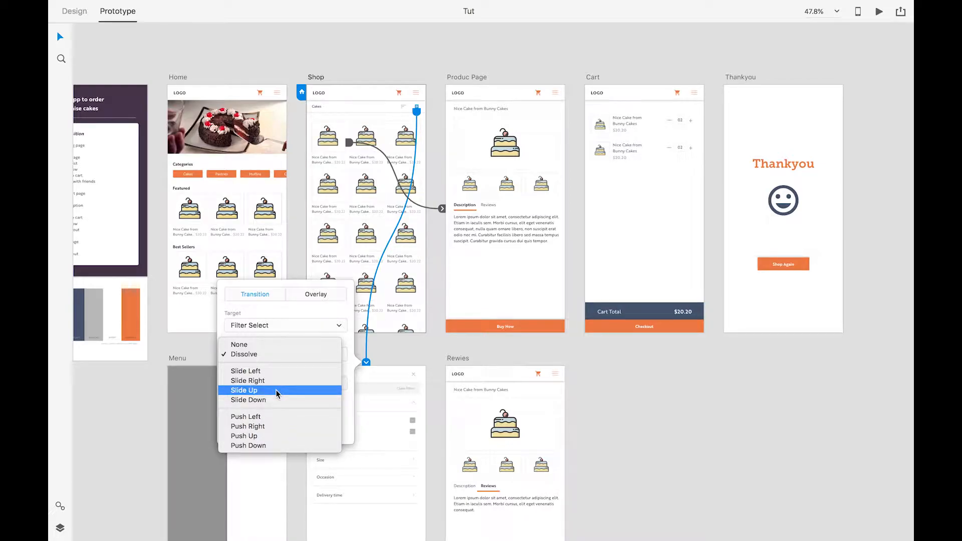
pyautogui.click(276, 390)
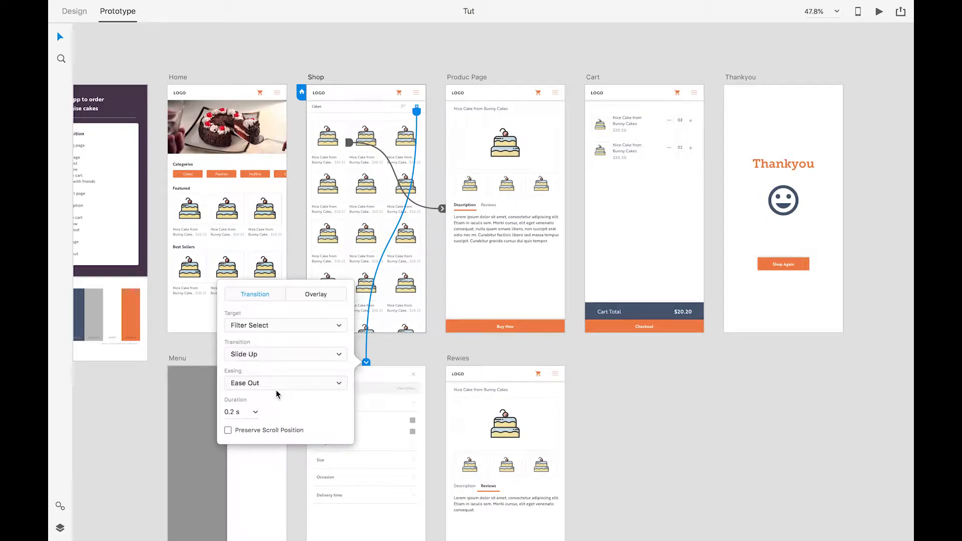
pyautogui.click(381, 360)
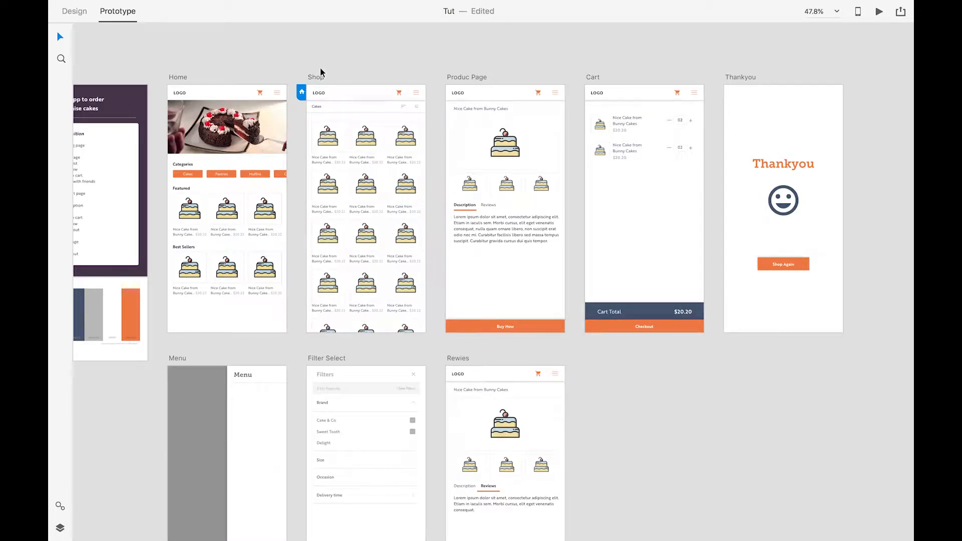
# - Try to link Filter Select's close icon back to Shop, and undo that link while keeping the one from Shop's filter icon
pyautogui.click(414, 375)
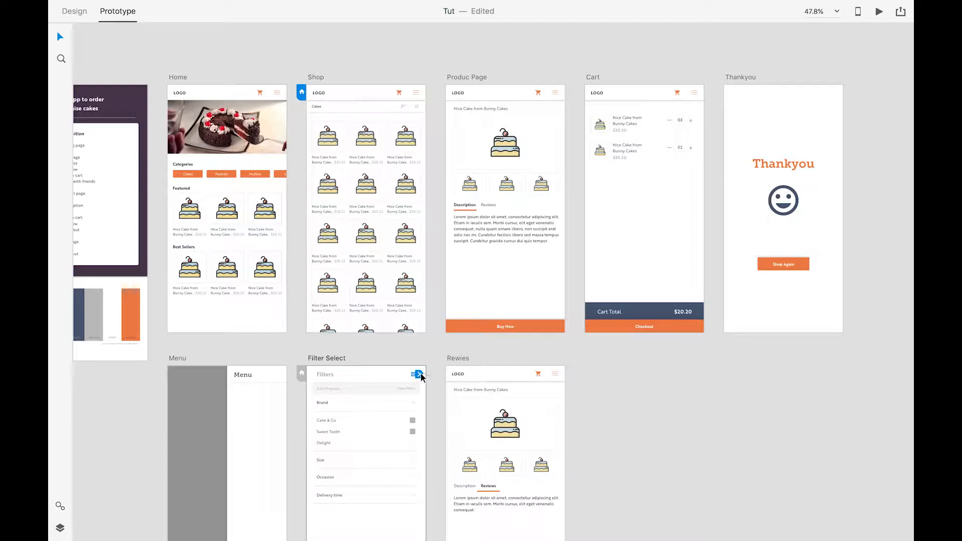
pyautogui.moveTo(419, 374); pyautogui.dragTo(413, 327)
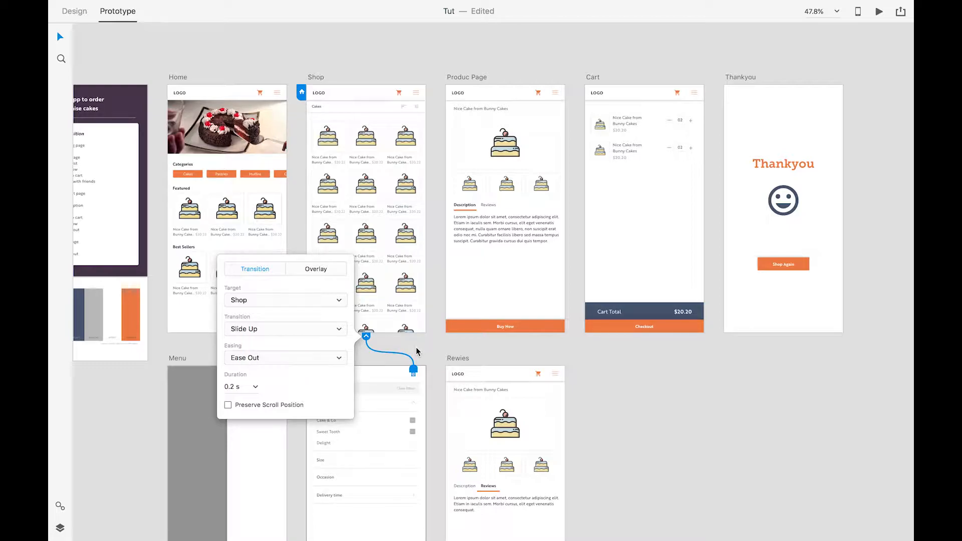
pyautogui.click(416, 351)
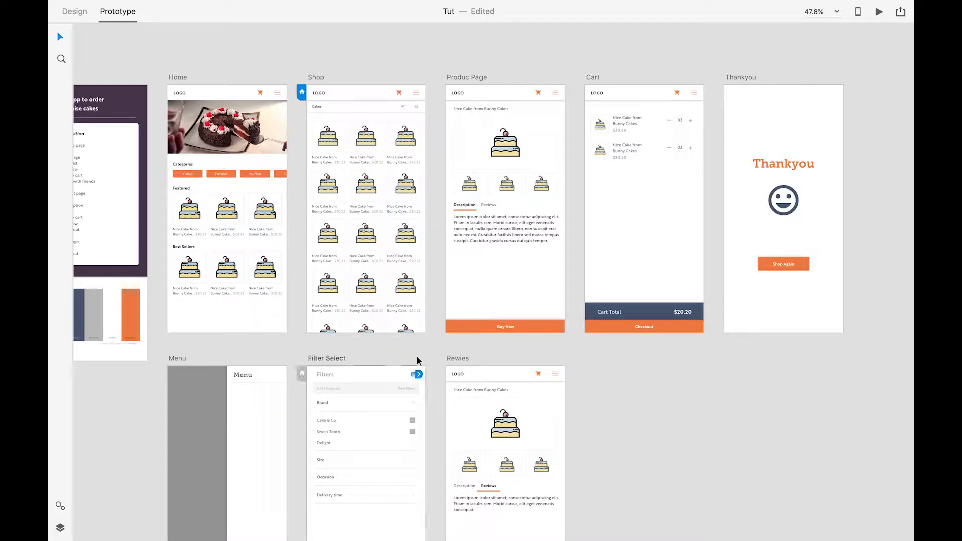
pyautogui.hotkey('ctrl', 'z')
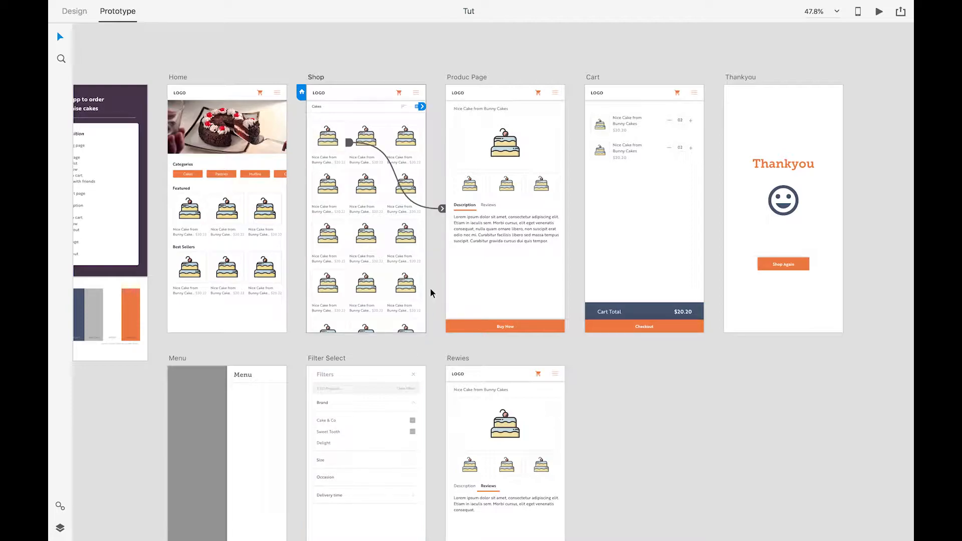
pyautogui.hotkey('ctrl', 'shift', 'z')
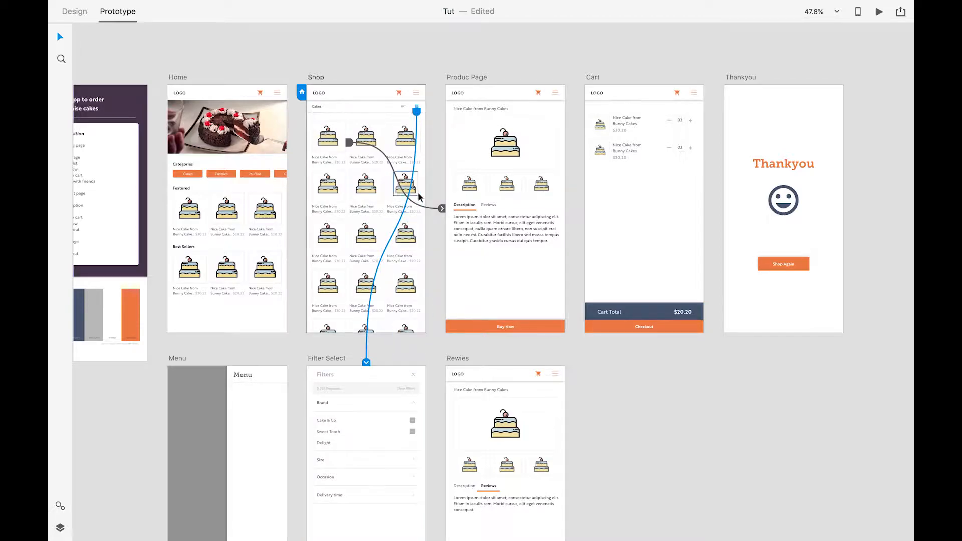
# - Change the link from Shop's filter icon to an overlay that opens Filter Select with Slide Up
pyautogui.click(365, 361)
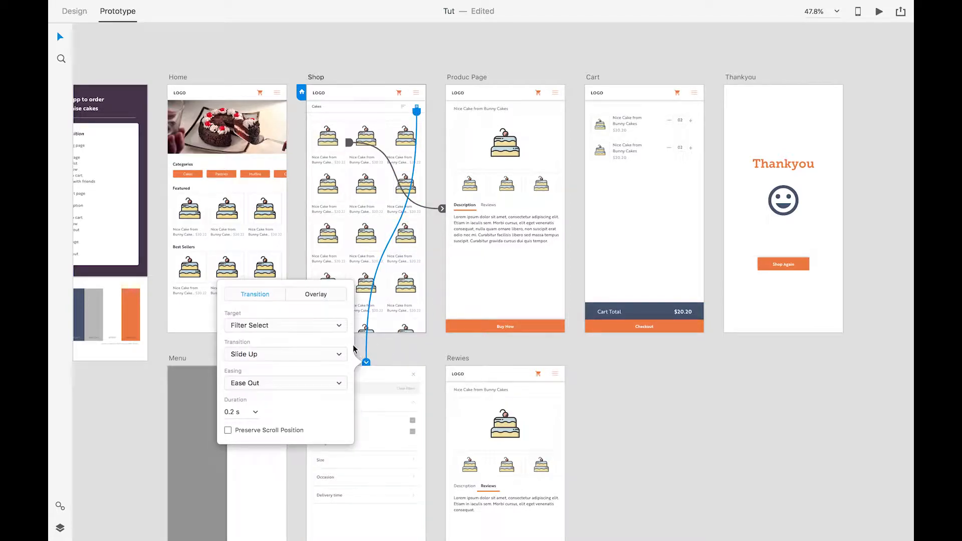
pyautogui.click(317, 295)
pyautogui.click(322, 328)
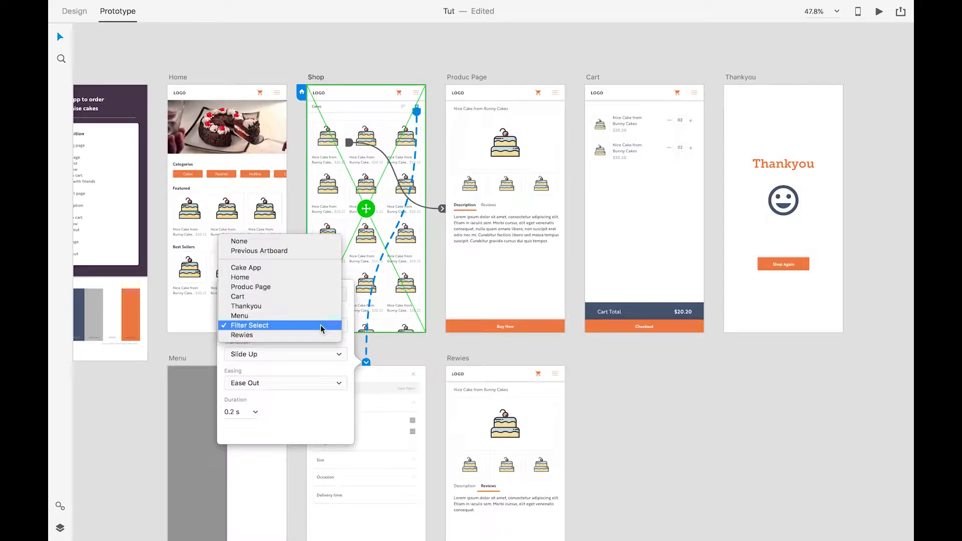
pyautogui.click(315, 345)
pyautogui.click(311, 352)
pyautogui.click(422, 353)
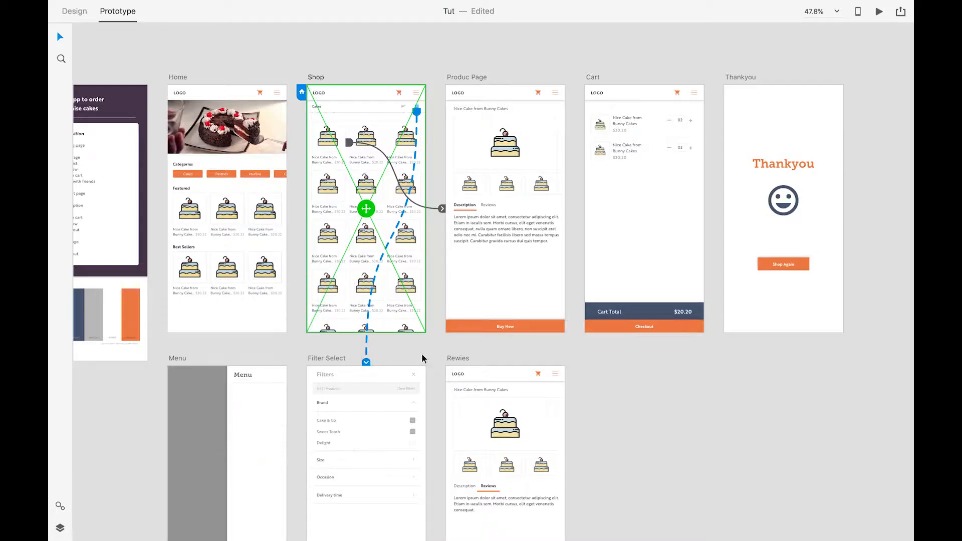
# - Preview the prototype from Shop and test opening and closing the filter overlay several times
pyautogui.click(317, 77)
pyautogui.click(878, 12)
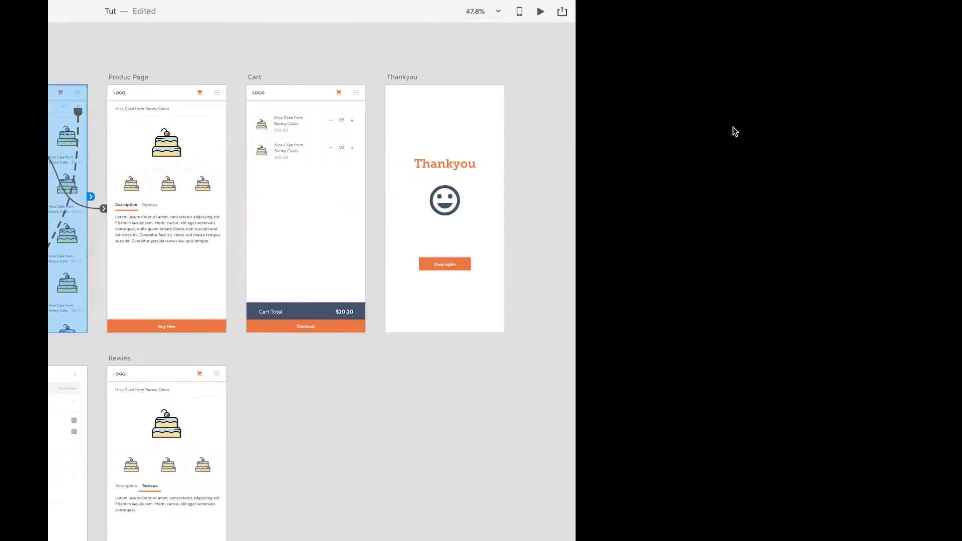
pyautogui.click(587, 59)
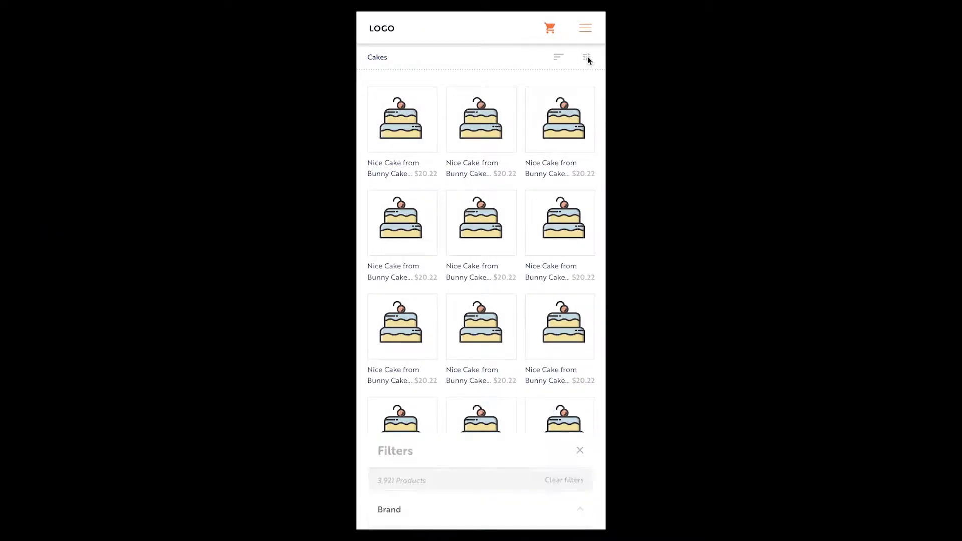
pyautogui.click(578, 32)
pyautogui.click(585, 55)
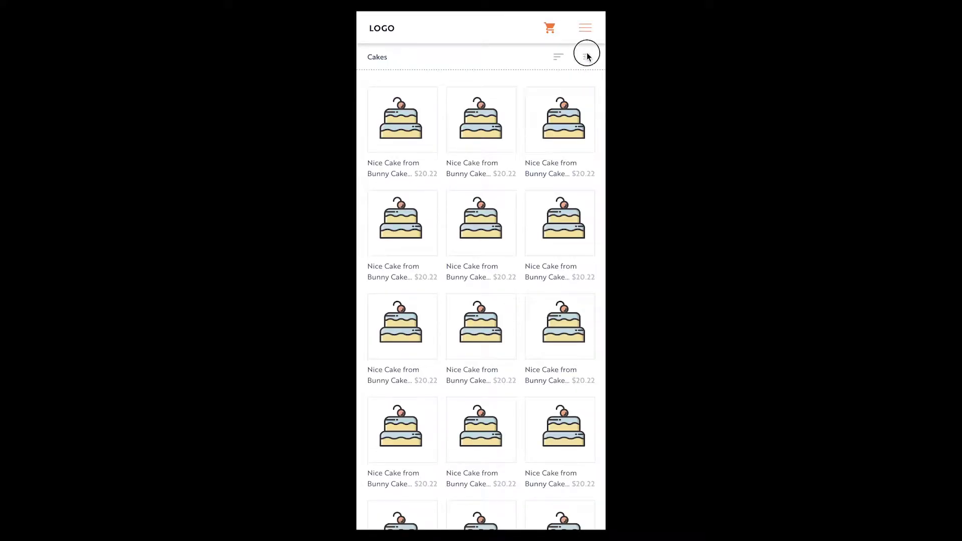
pyautogui.click(552, 61)
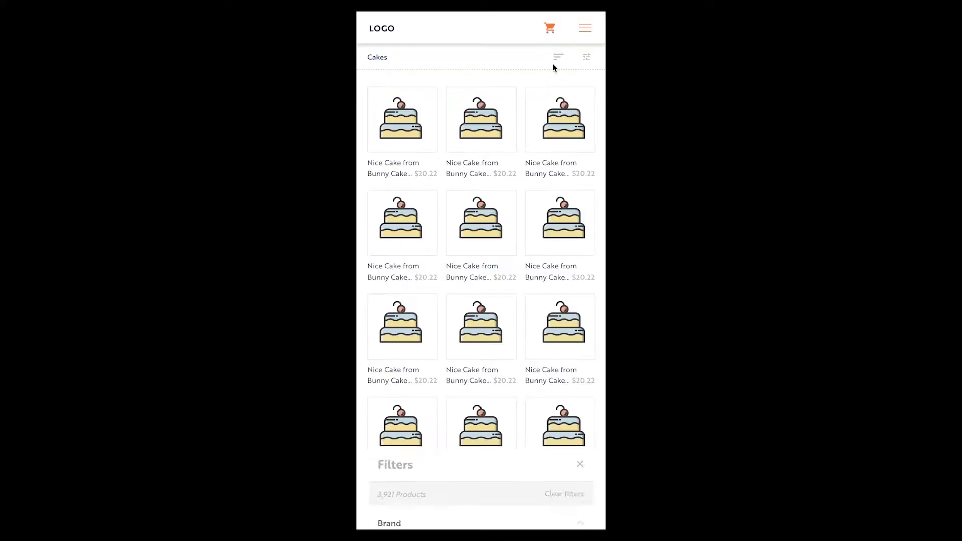
pyautogui.click(586, 61)
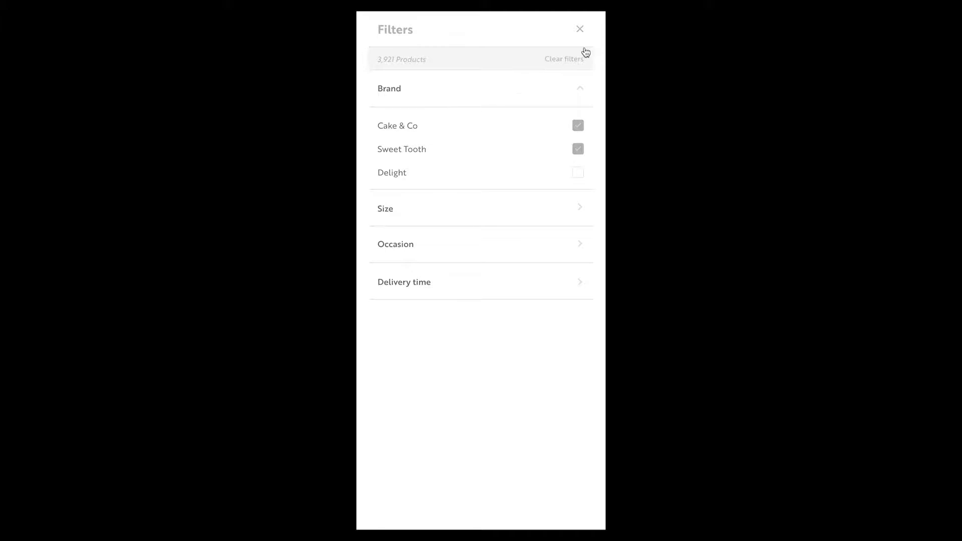
pyautogui.click(579, 31)
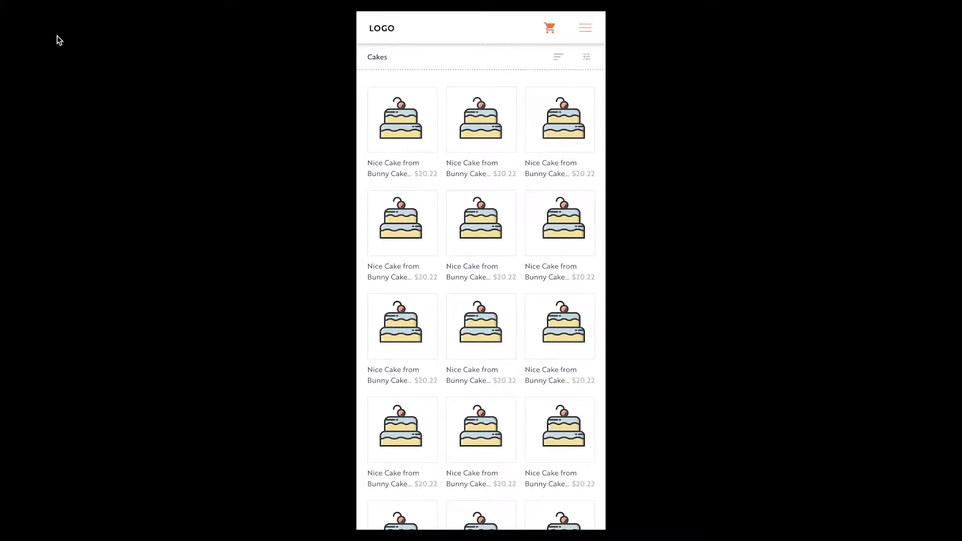
pyautogui.click(68, 25)
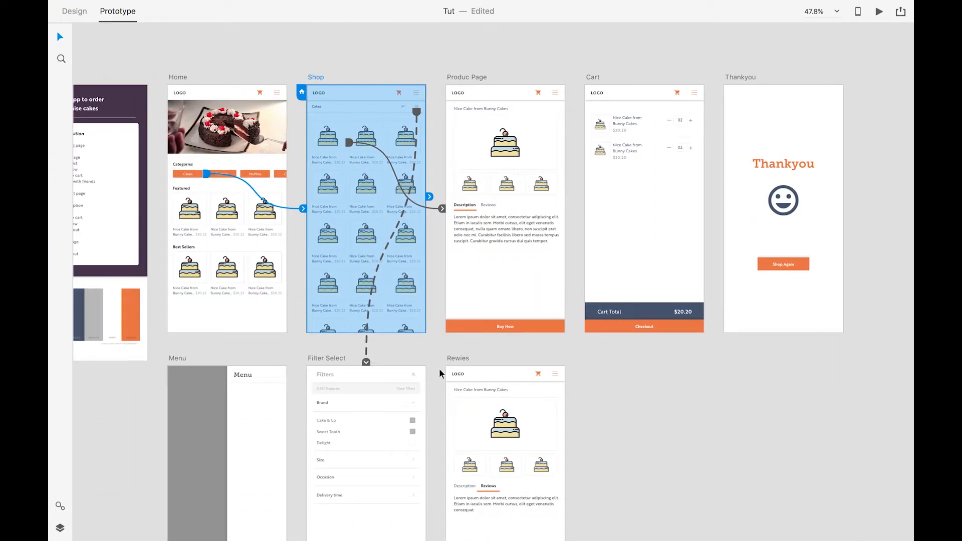
pyautogui.click(644, 409)
pyautogui.moveTo(607, 362); pyautogui.dragTo(546, 346)
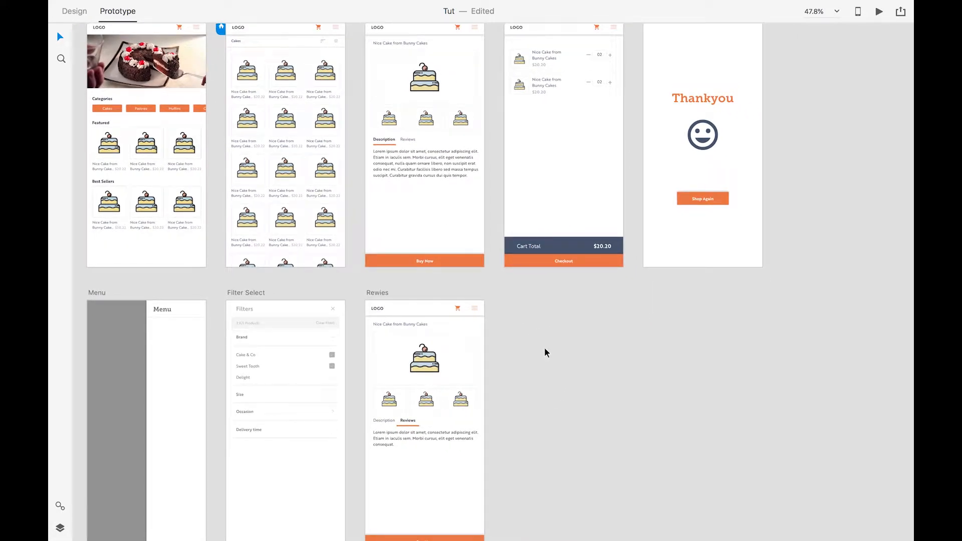
pyautogui.scroll(3, 542, 349)
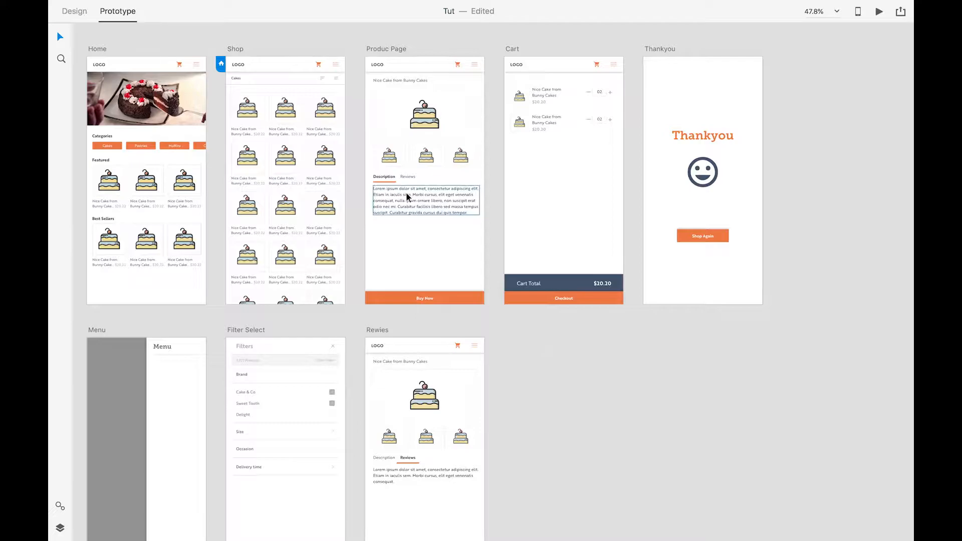
pyautogui.moveTo(253, 225); pyautogui.dragTo(386, 221)
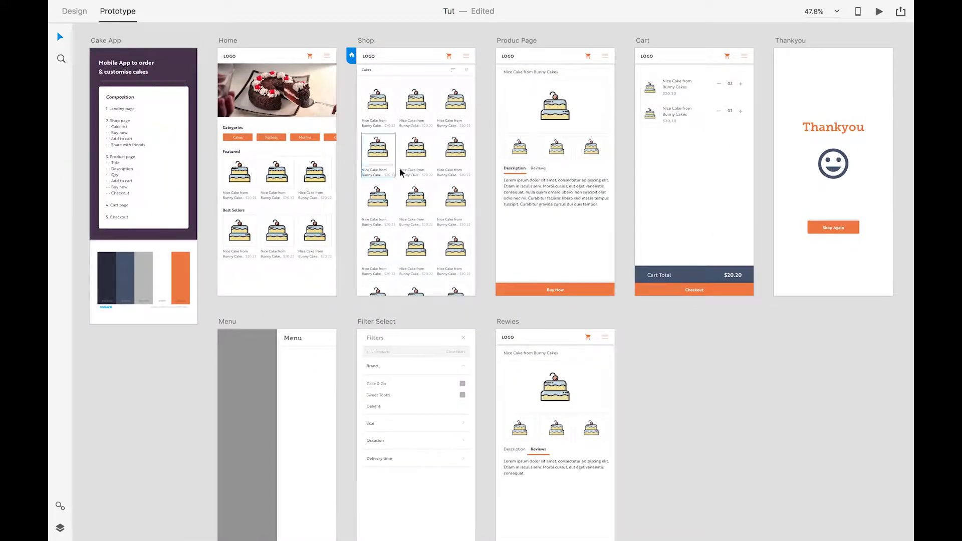
pyautogui.moveTo(605, 289); pyautogui.dragTo(571, 272)
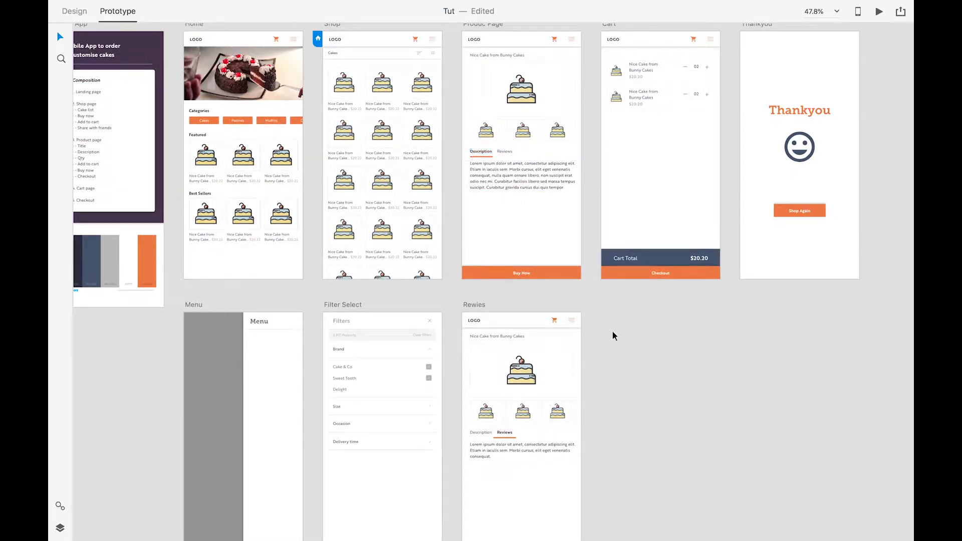
pyautogui.moveTo(611, 329); pyautogui.dragTo(593, 332)
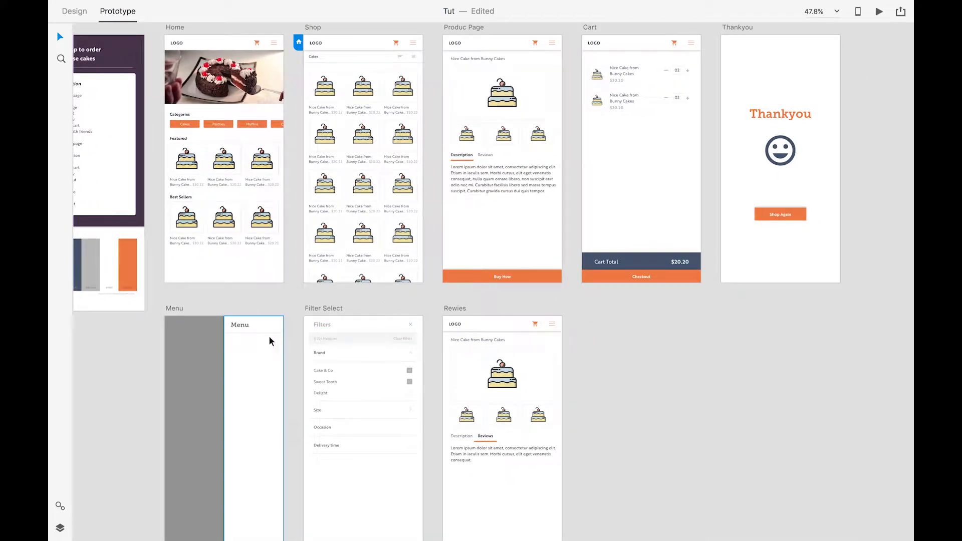
pyautogui.moveTo(550, 413); pyautogui.dragTo(548, 413)
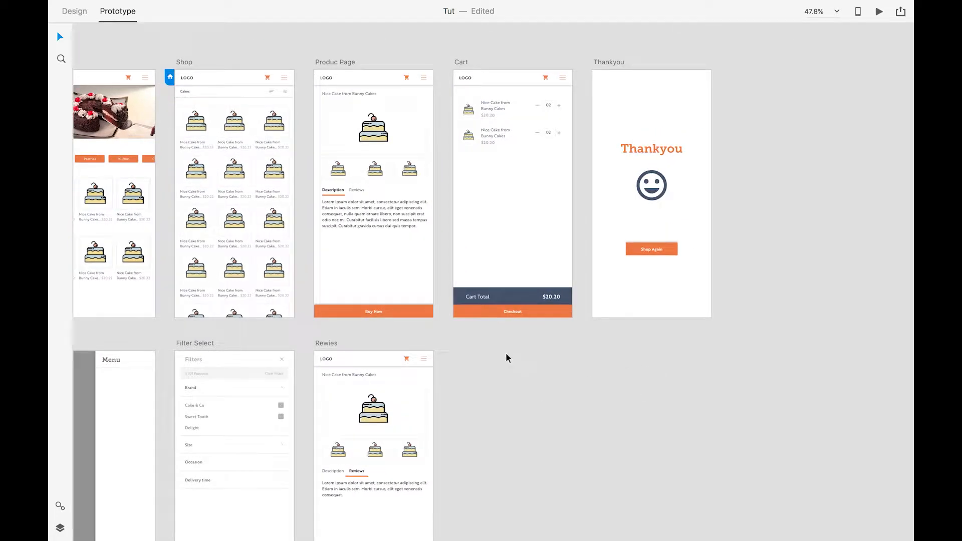
# - Link Produc Page's Buy Now button to Cart with a Slide Right transition lasting 0.4 s
pyautogui.click(380, 316)
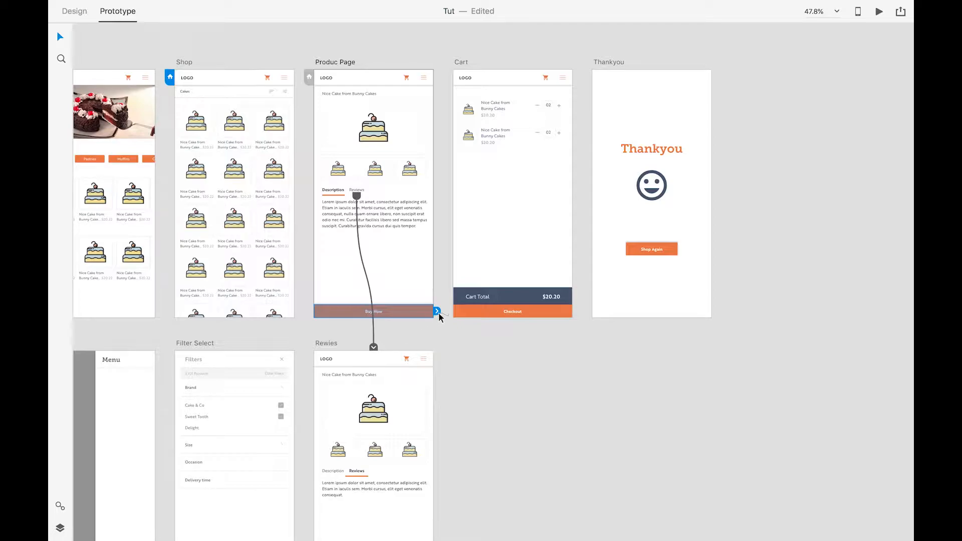
pyautogui.moveTo(438, 312); pyautogui.dragTo(469, 312)
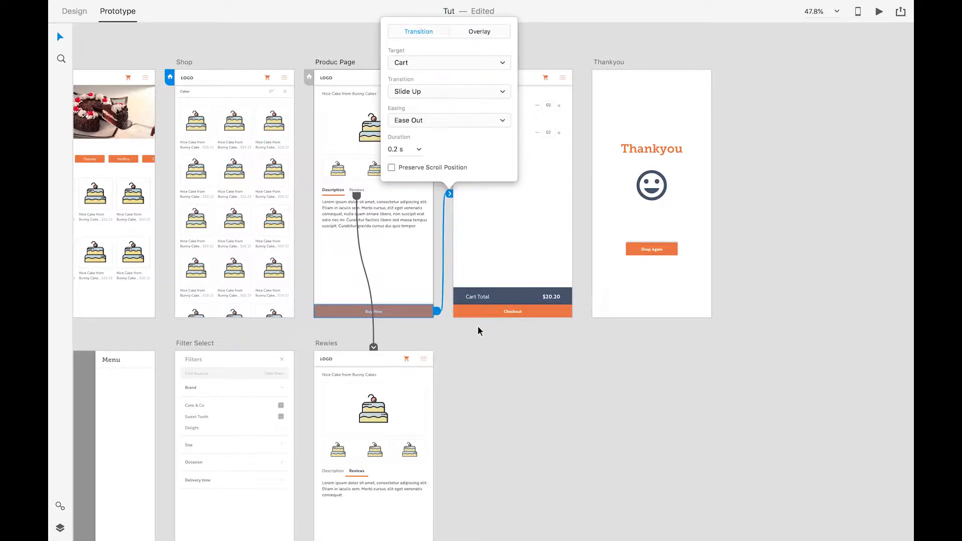
pyautogui.click(452, 88)
pyautogui.click(446, 76)
pyautogui.click(408, 149)
pyautogui.doubleClick(408, 149)
pyautogui.write('0.4')
pyautogui.click(518, 348)
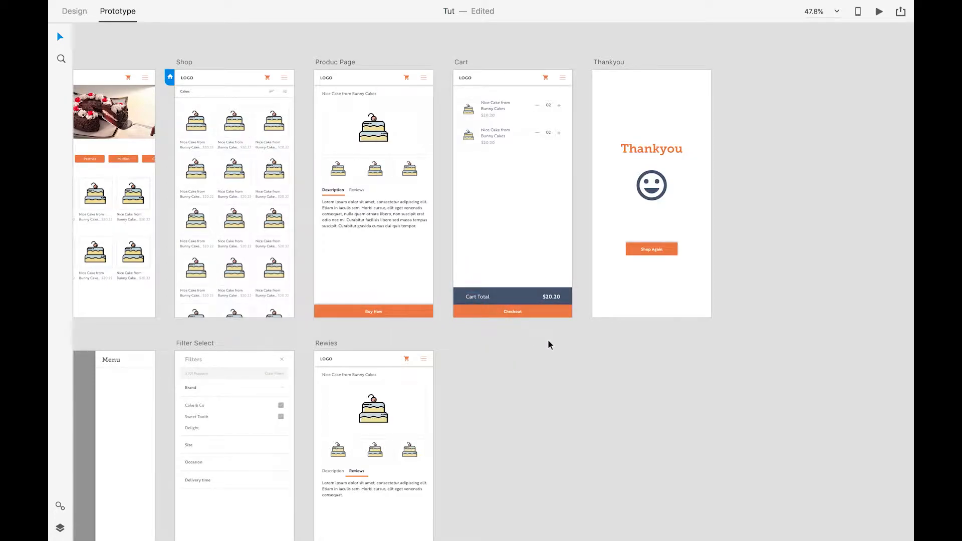
# - Link Cart's Checkout button to the Thankyou artboard with a Slide Left transition
pyautogui.moveTo(560, 346); pyautogui.dragTo(512, 361)
pyautogui.click(491, 331)
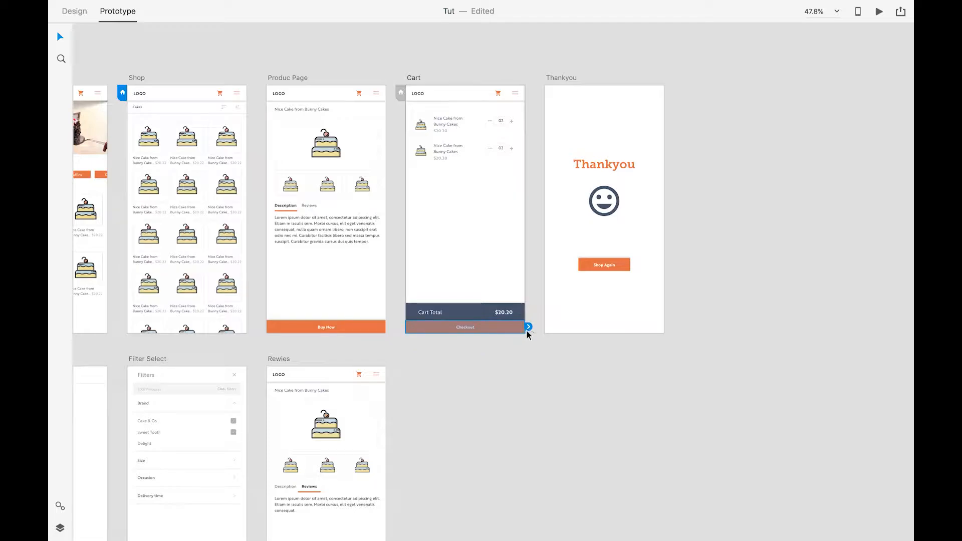
pyautogui.moveTo(525, 329); pyautogui.dragTo(549, 316)
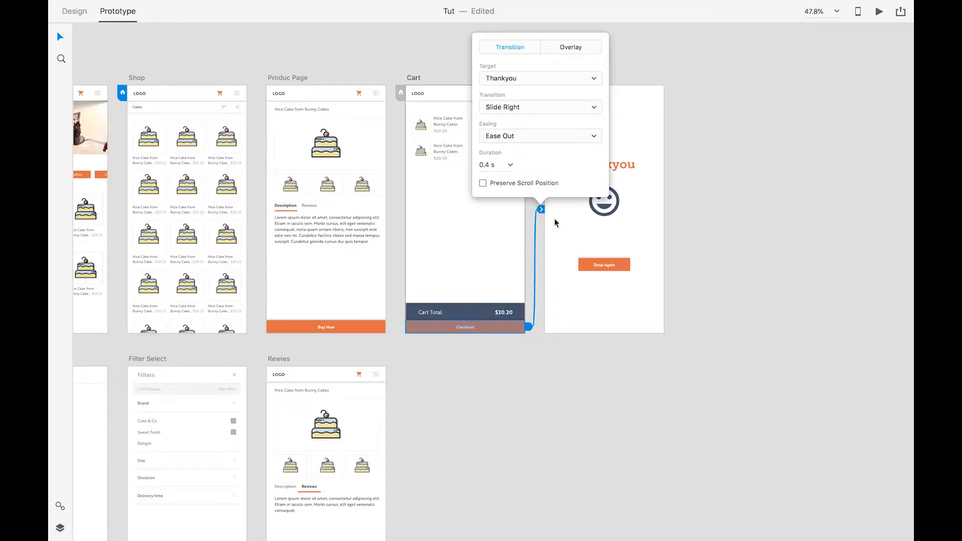
pyautogui.click(525, 107)
pyautogui.click(522, 95)
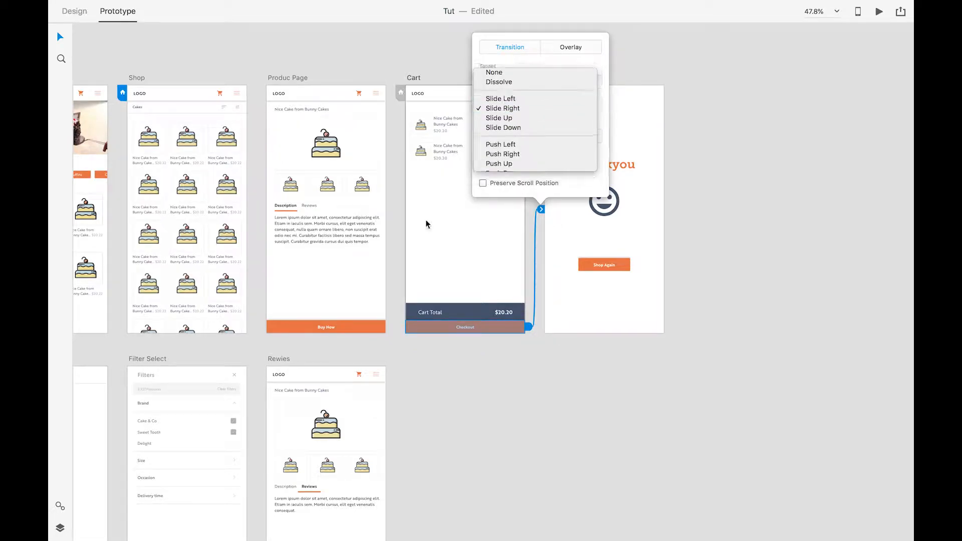
# - Change the transition from Produc Page's Buy Now button to Cart to Slide Left
pyautogui.click(385, 326)
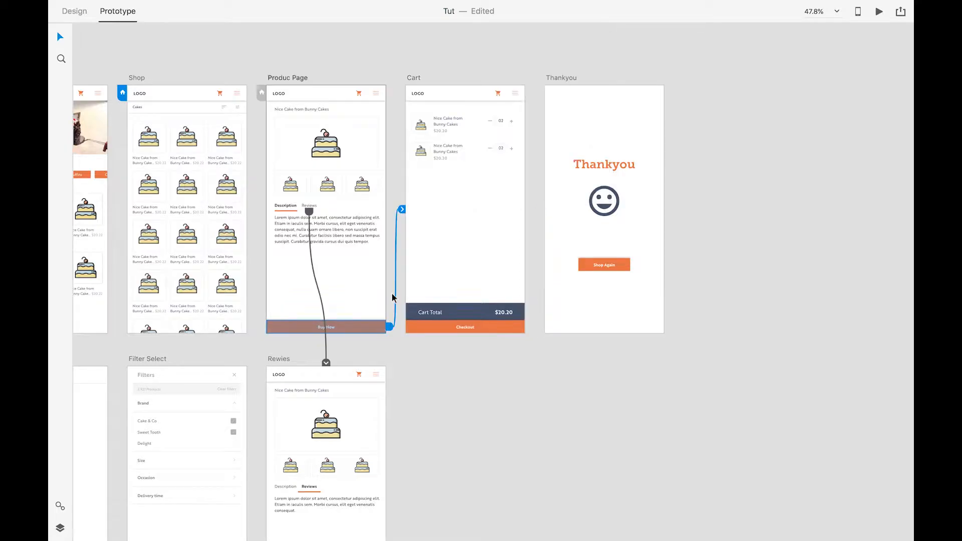
pyautogui.click(402, 209)
pyautogui.click(392, 107)
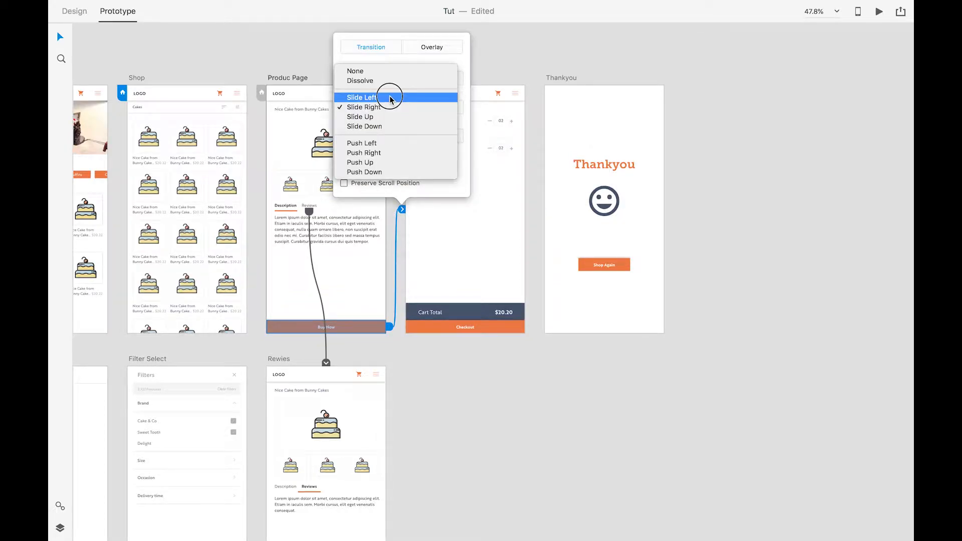
pyautogui.click(393, 95)
pyautogui.click(529, 461)
# - Group the Shop Again label with its orange button on the Thankyou artboard
pyautogui.hscroll(-5, 499, 456)
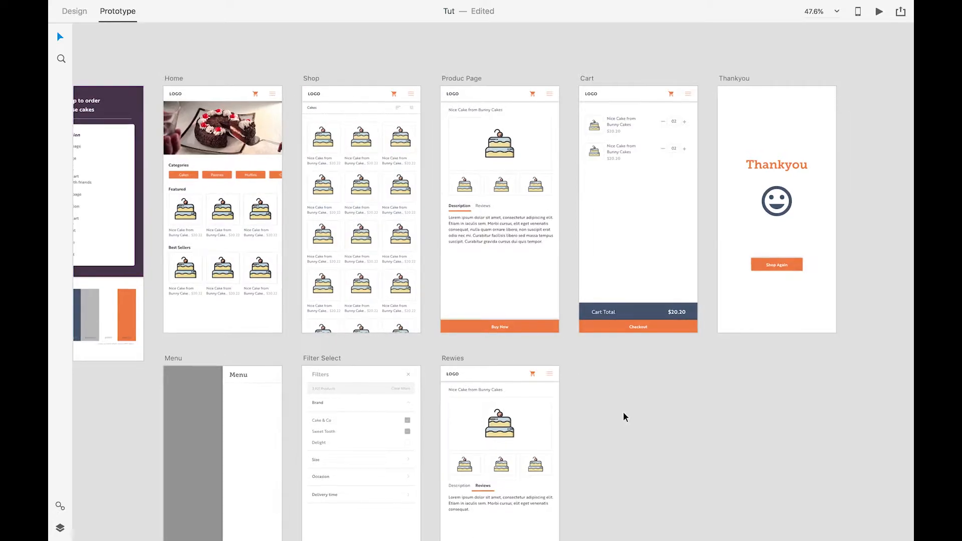
pyautogui.click(765, 267)
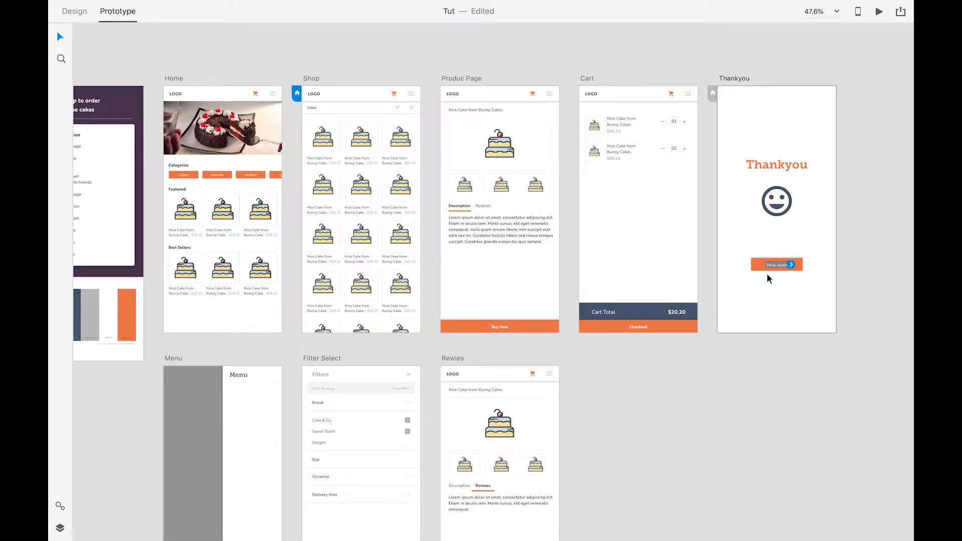
pyautogui.keyDown('shift'); pyautogui.click(798, 266); pyautogui.keyUp('shift')
pyautogui.press('super+g')
pyautogui.scroll(-1, 741, 326)
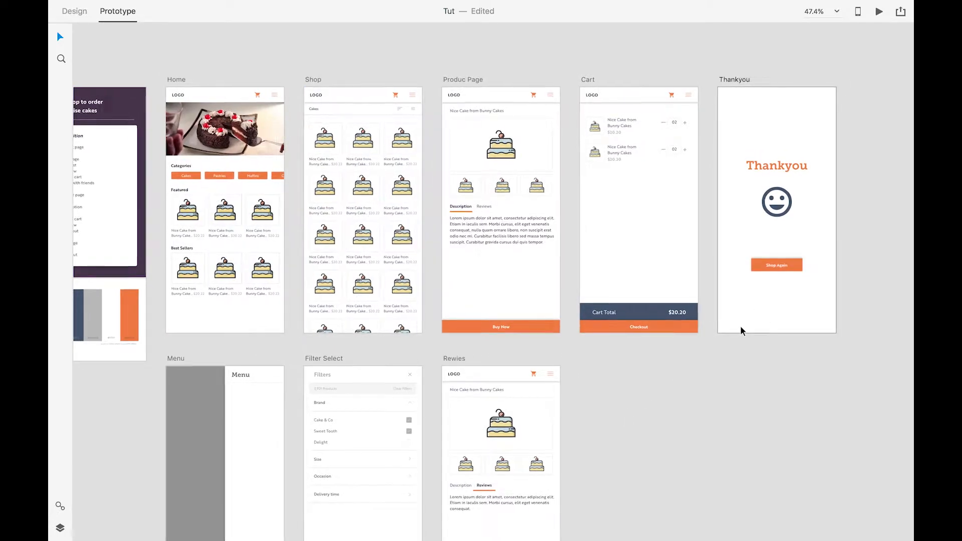
# - Link Thankyou's grouped Shop Again button to Home with a Slide Right transition
pyautogui.click(797, 265)
pyautogui.moveTo(808, 266); pyautogui.dragTo(227, 256)
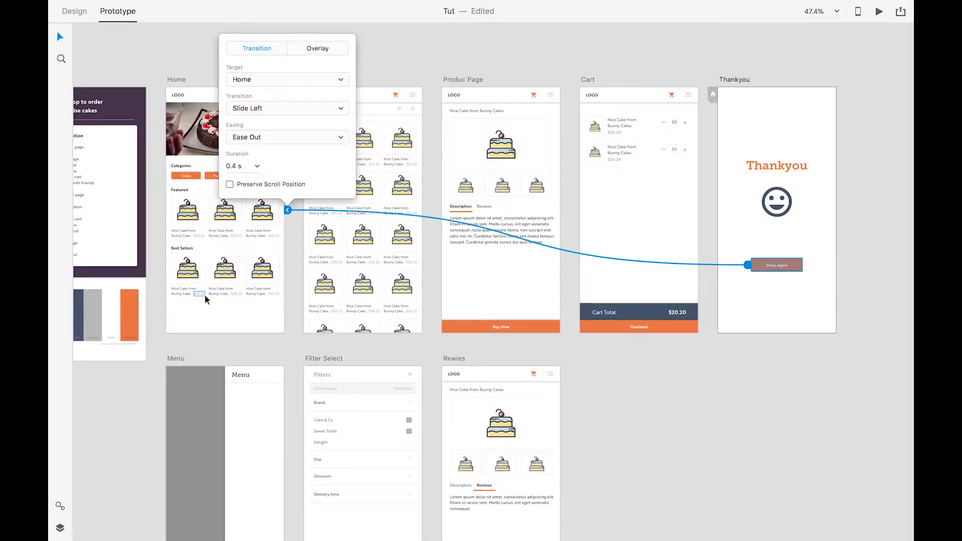
pyautogui.click(277, 109)
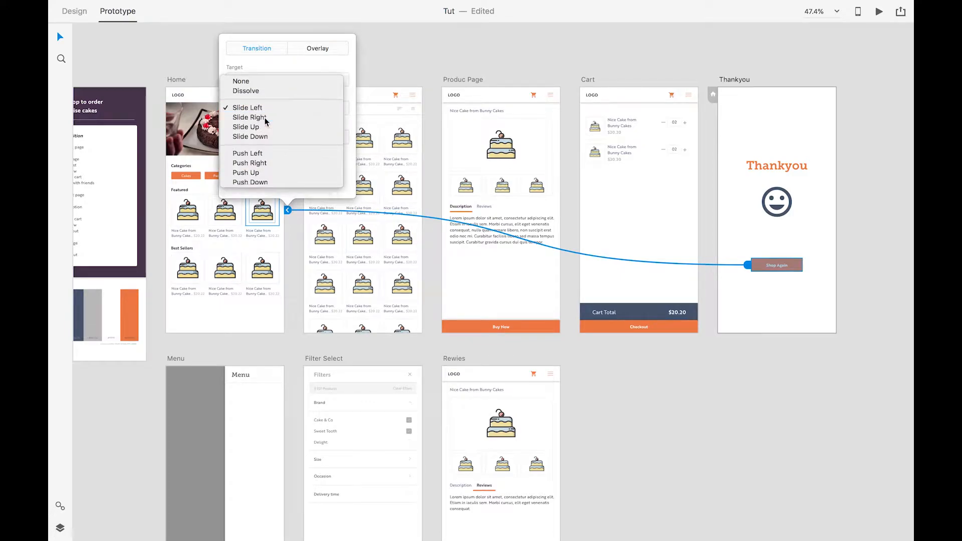
pyautogui.click(267, 118)
pyautogui.click(189, 54)
# - Preview the Home artboard briefly and make it the prototype's starting screen
pyautogui.click(170, 121)
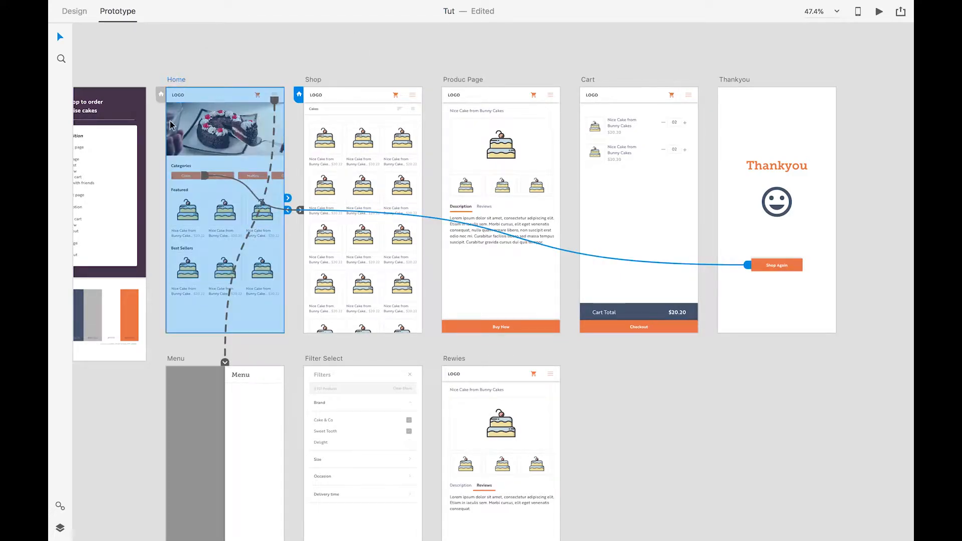
pyautogui.click(880, 12)
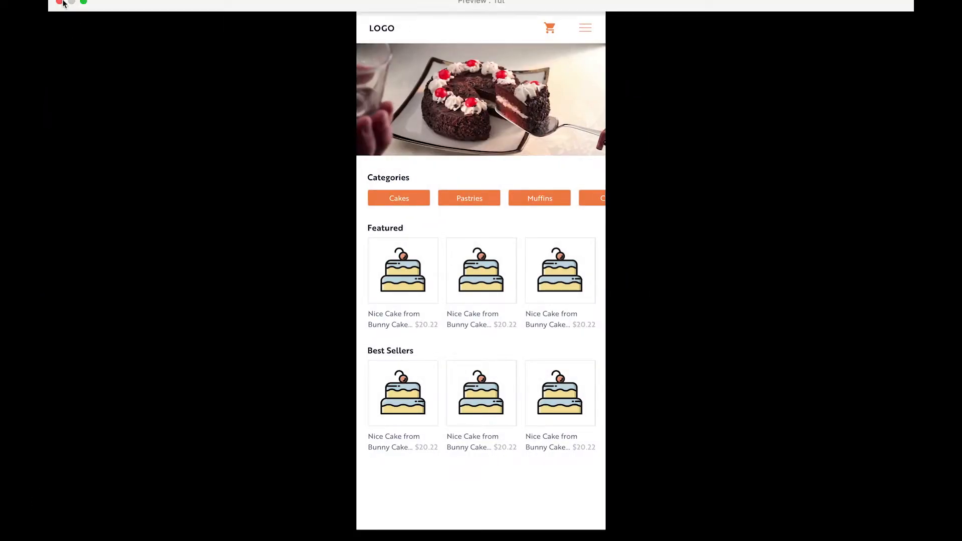
pyautogui.click(60, 23)
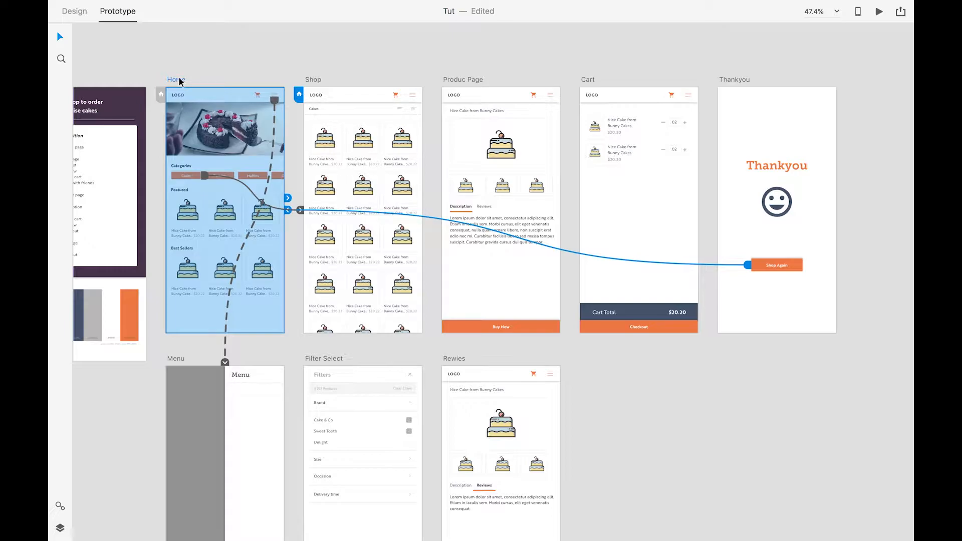
pyautogui.click(162, 94)
# - Preview the prototype from Home, go to the Cakes category, and open and close its filter screen
pyautogui.click(880, 17)
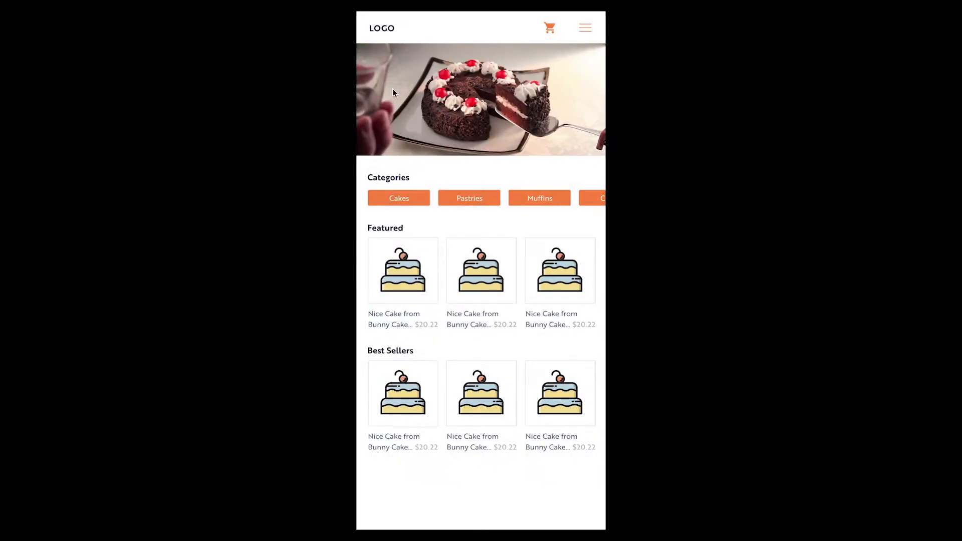
pyautogui.click(398, 201)
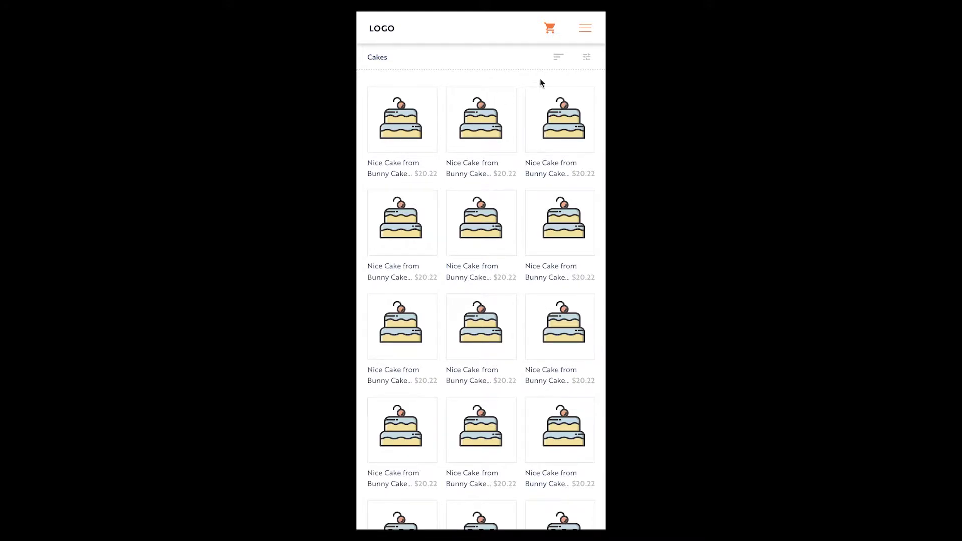
pyautogui.click(587, 57)
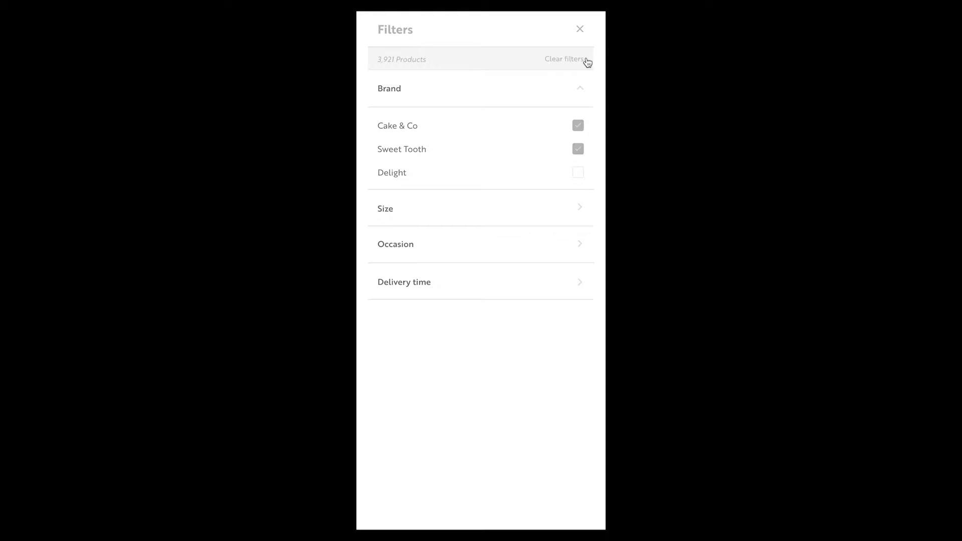
pyautogui.click(580, 30)
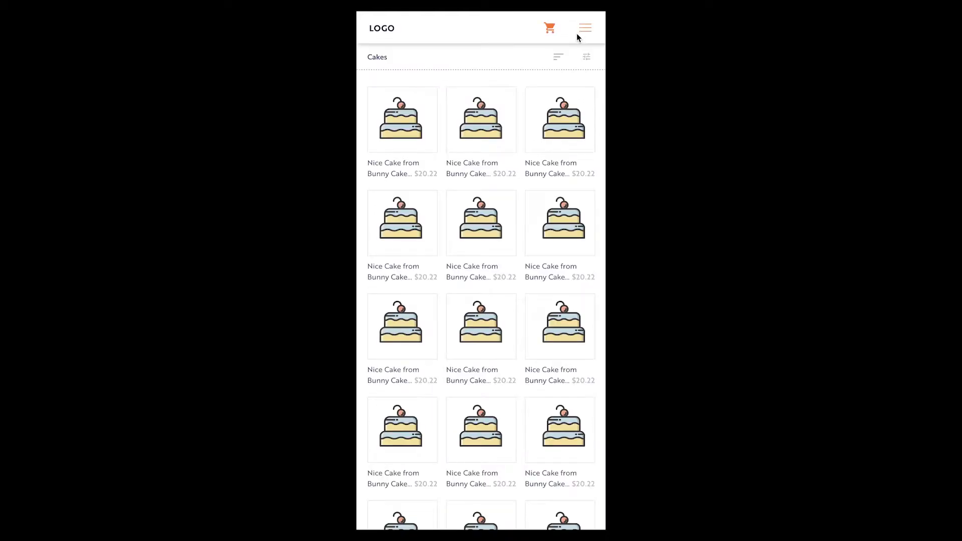
# - Open the first cake's product page in the preview and switch to its reviews and back to the description
pyautogui.click(400, 137)
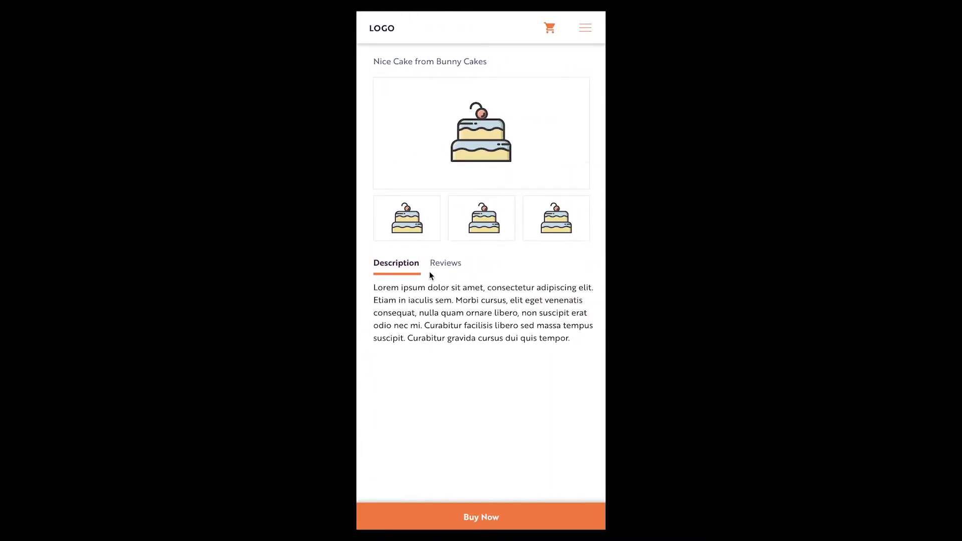
pyautogui.click(442, 270)
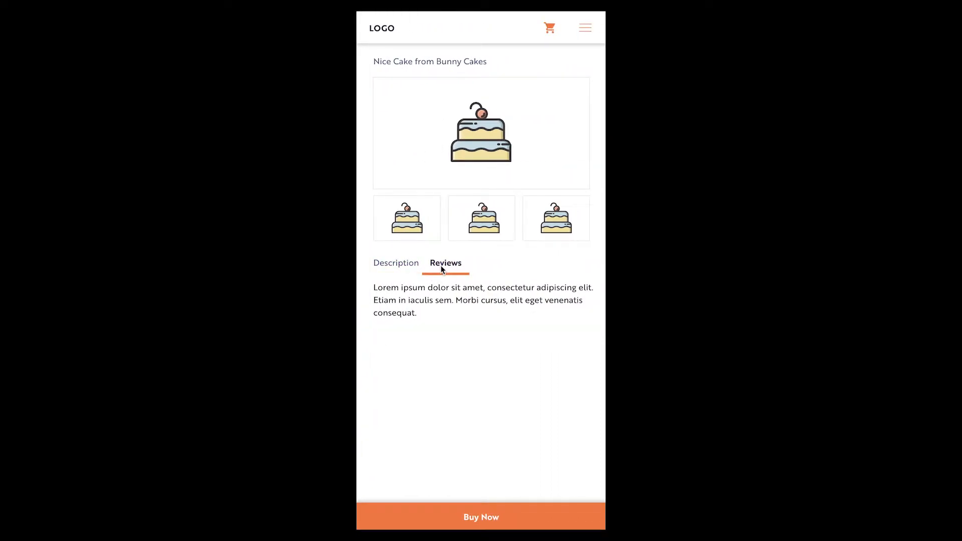
pyautogui.click(391, 268)
# - Test the purchase flow from Buy Now through Checkout and Shop Again back to Home, and return to the artboards
pyautogui.click(501, 508)
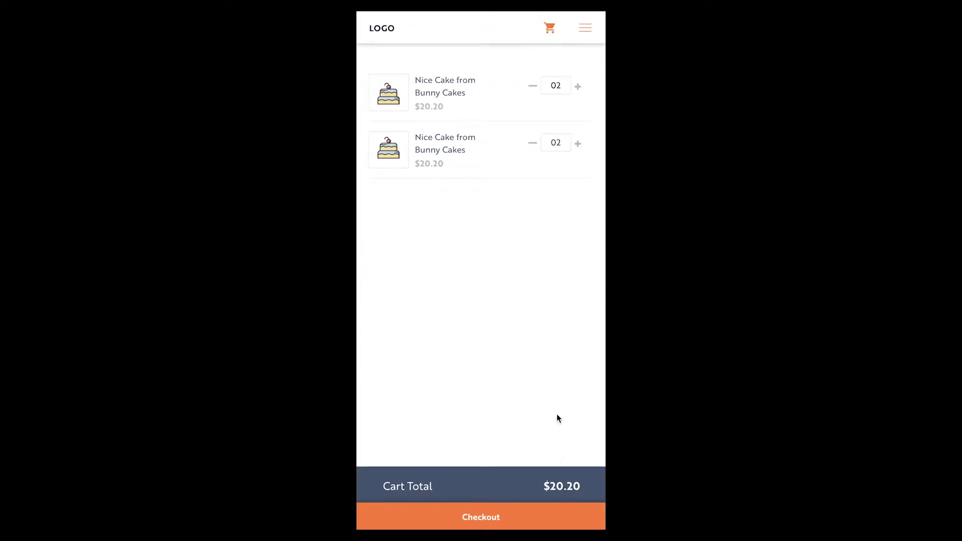
pyautogui.click(512, 517)
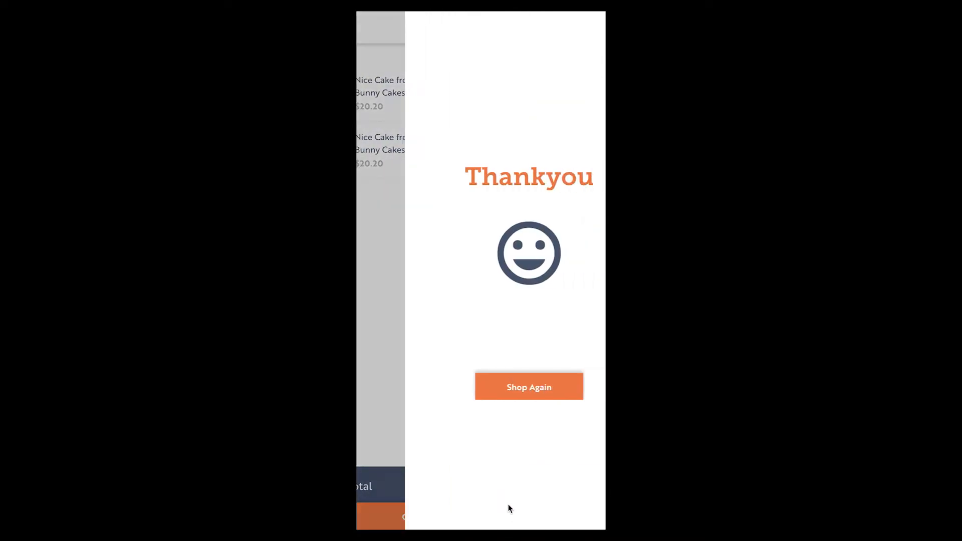
pyautogui.click(495, 397)
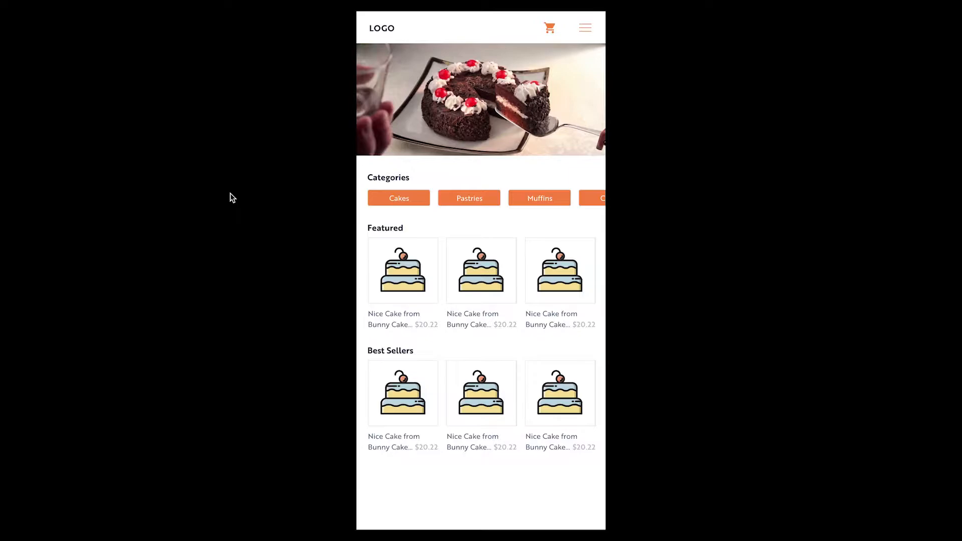
pyautogui.hotkey('ctrl', 'Left')
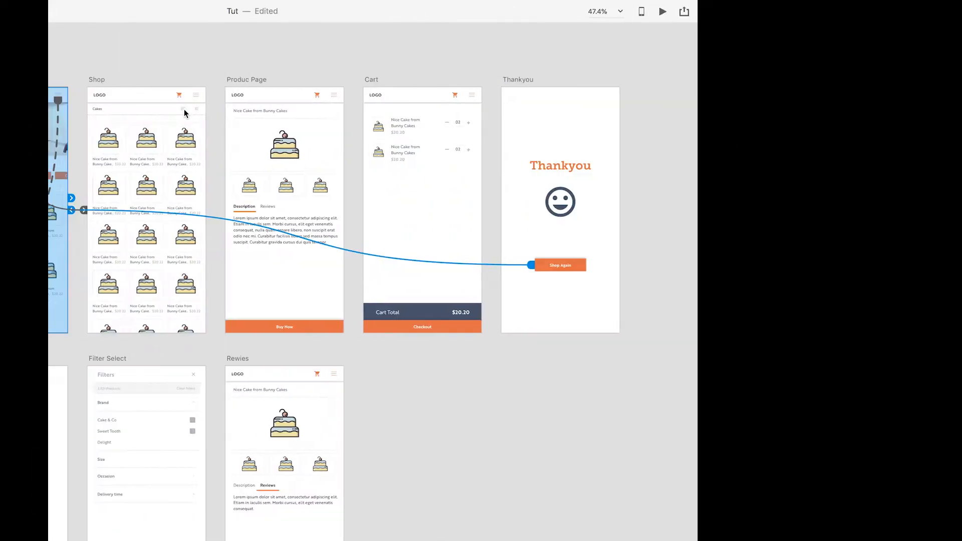
# - Inspect the transition settings of the link from Thankyou's Shop Again button to Home, then deselect the link
pyautogui.click(287, 209)
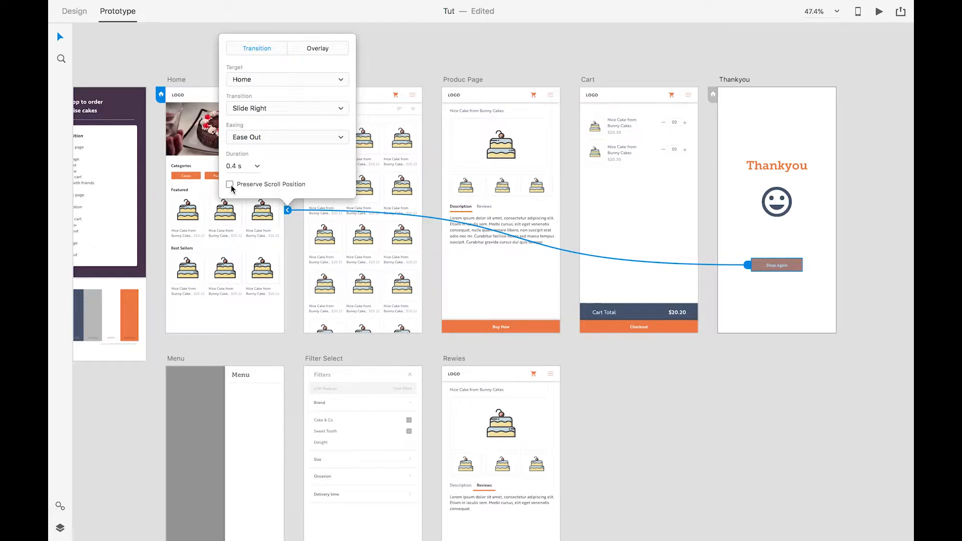
pyautogui.click(393, 64)
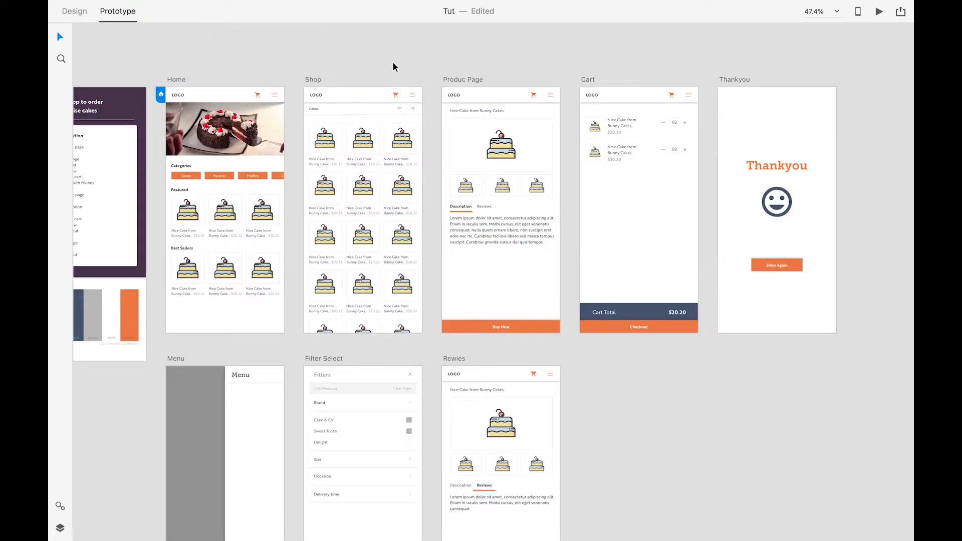
pyautogui.scroll(-3, 430, 230)
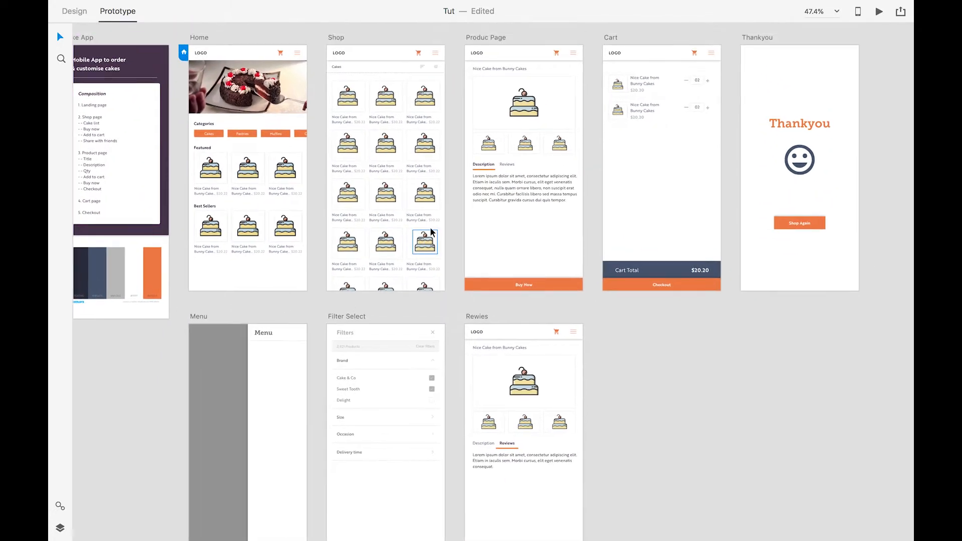
pyautogui.hscroll(-2, 431, 231)
pyautogui.scroll(1, 430, 232)
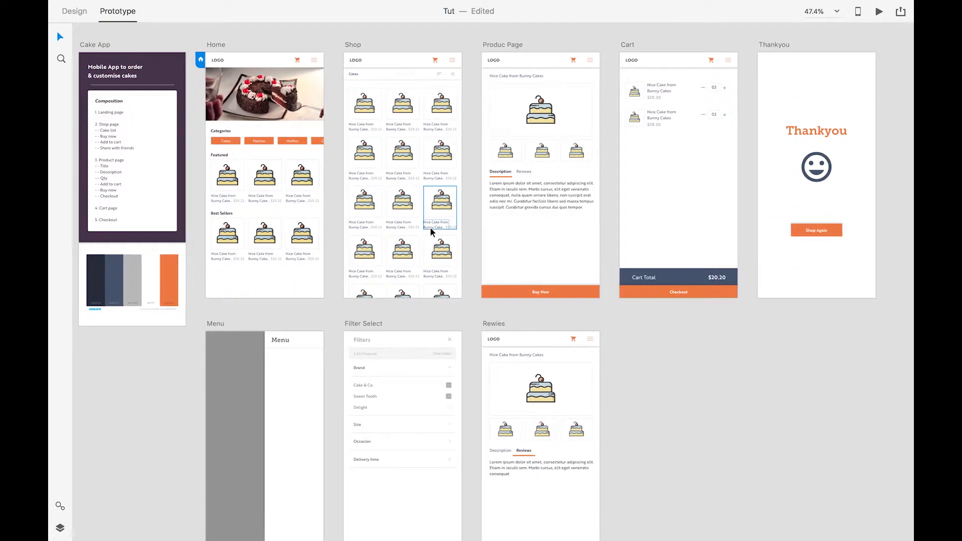
pyautogui.scroll(-1, 430, 227)
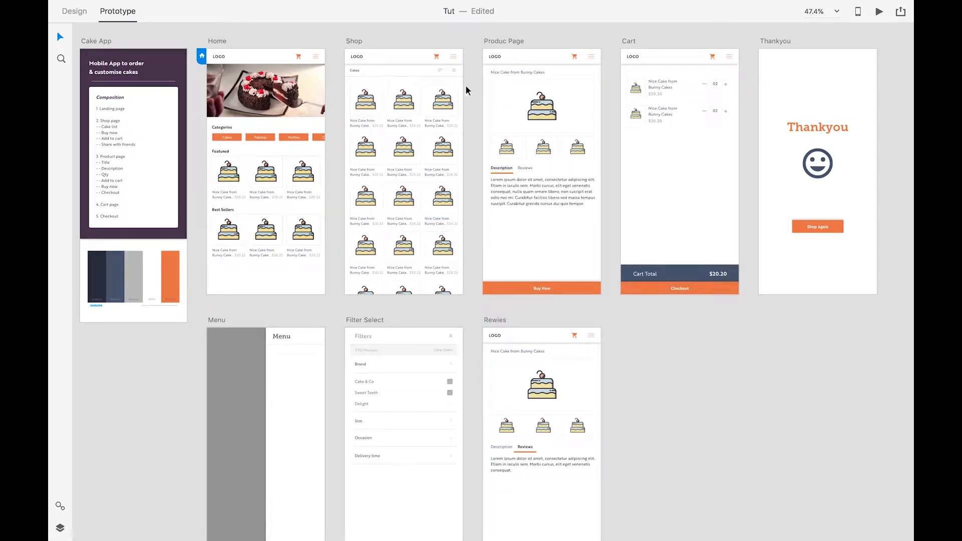
pyautogui.moveTo(711, 2)
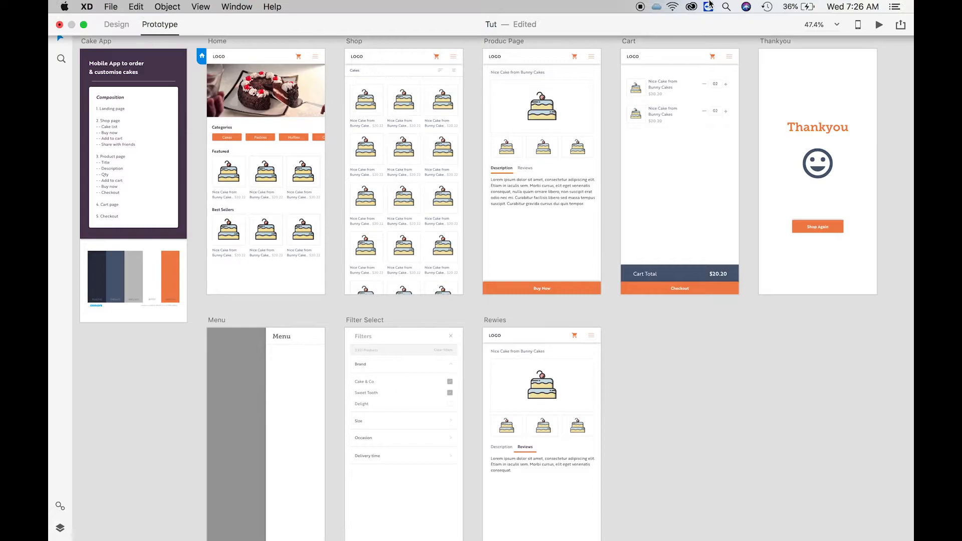